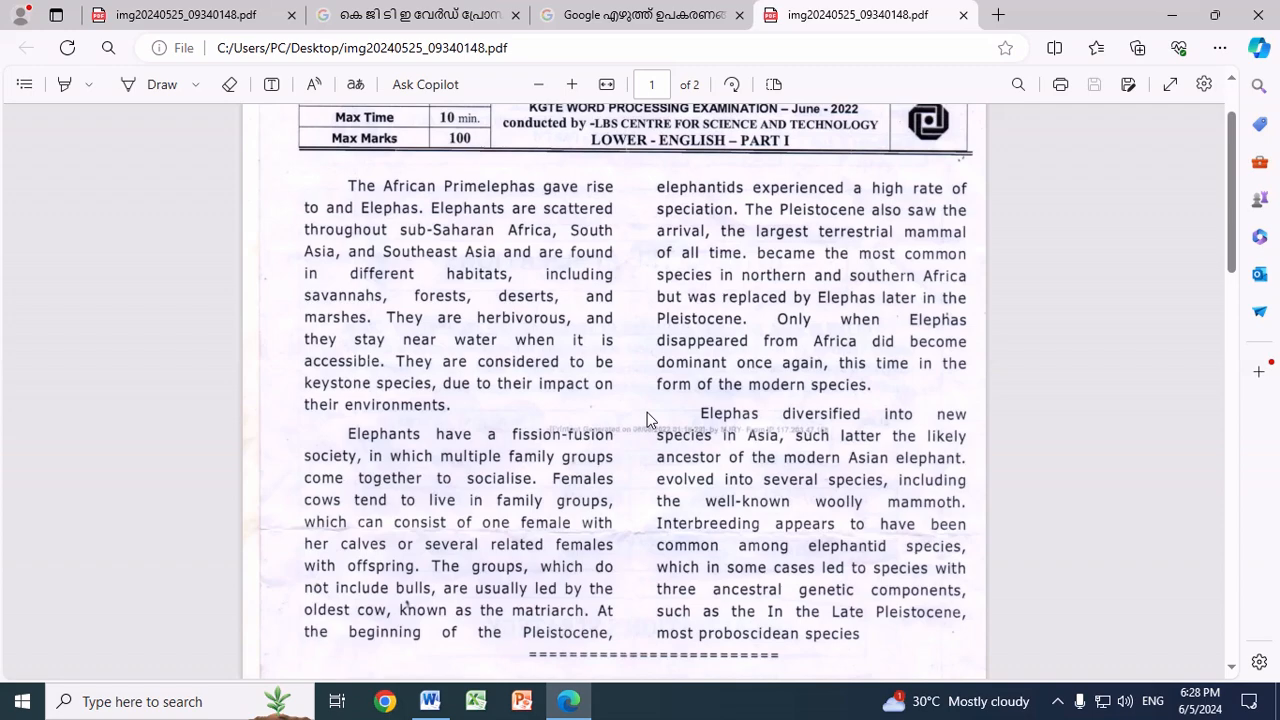
Step: Examine the two-column elephant typing passage on page 1 of the June 2022 Lower exam PDF
scroll(593, 405, "up", 2)
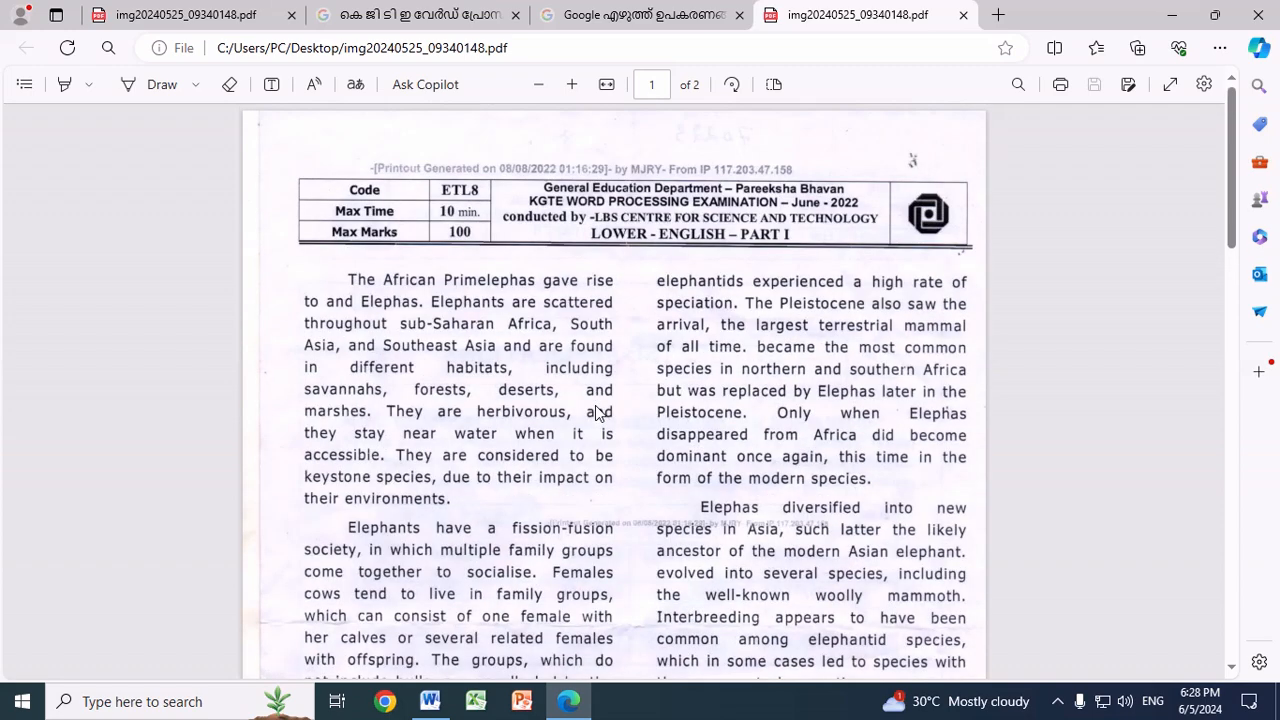
scroll(596, 415, "down", 5)
scroll(598, 428, "up", 5)
scroll(629, 465, "down", 4)
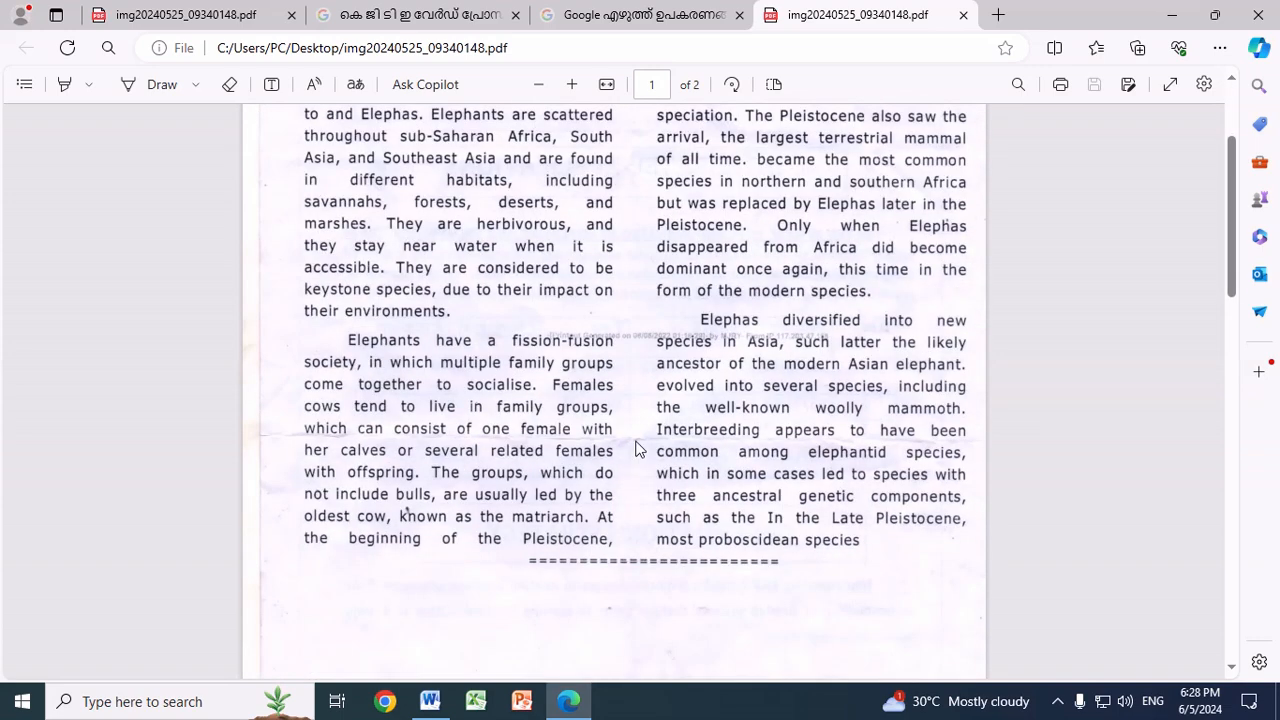
scroll(636, 449, "up", 4)
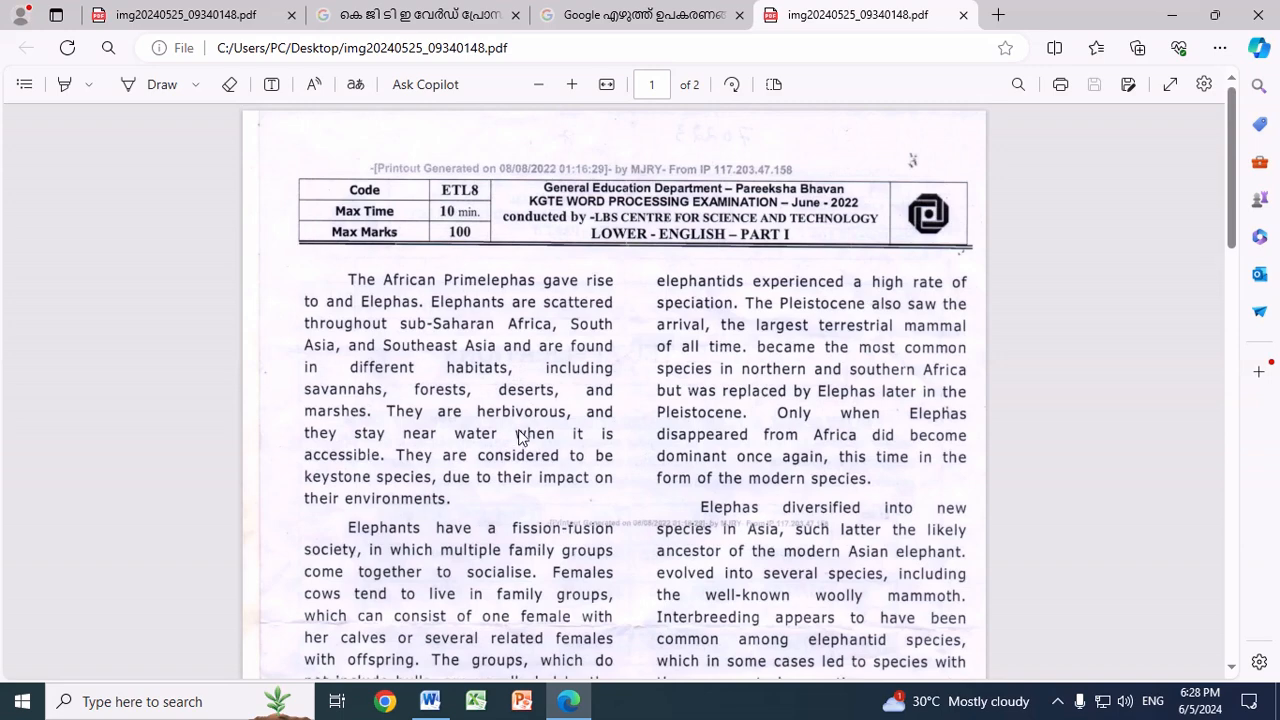
scroll(545, 445, "down", 4)
scroll(547, 458, "up", 4)
scroll(547, 460, "down", 10)
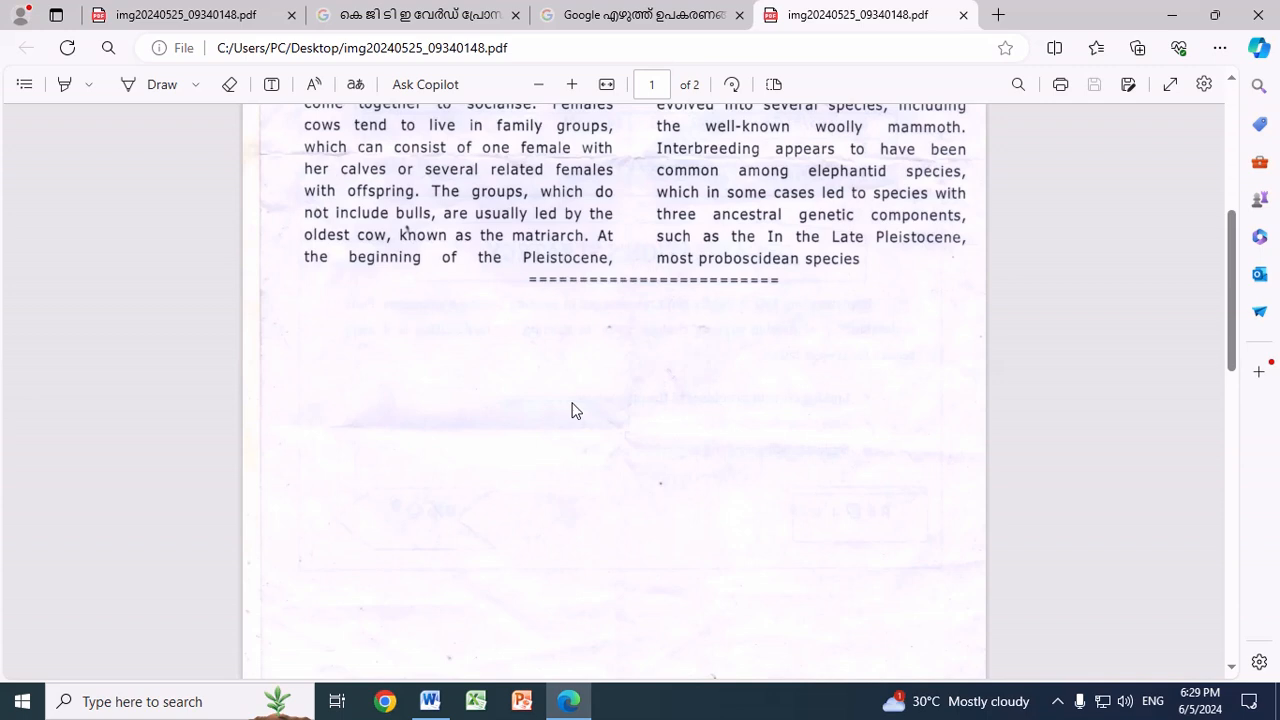
scroll(646, 417, "down", 10)
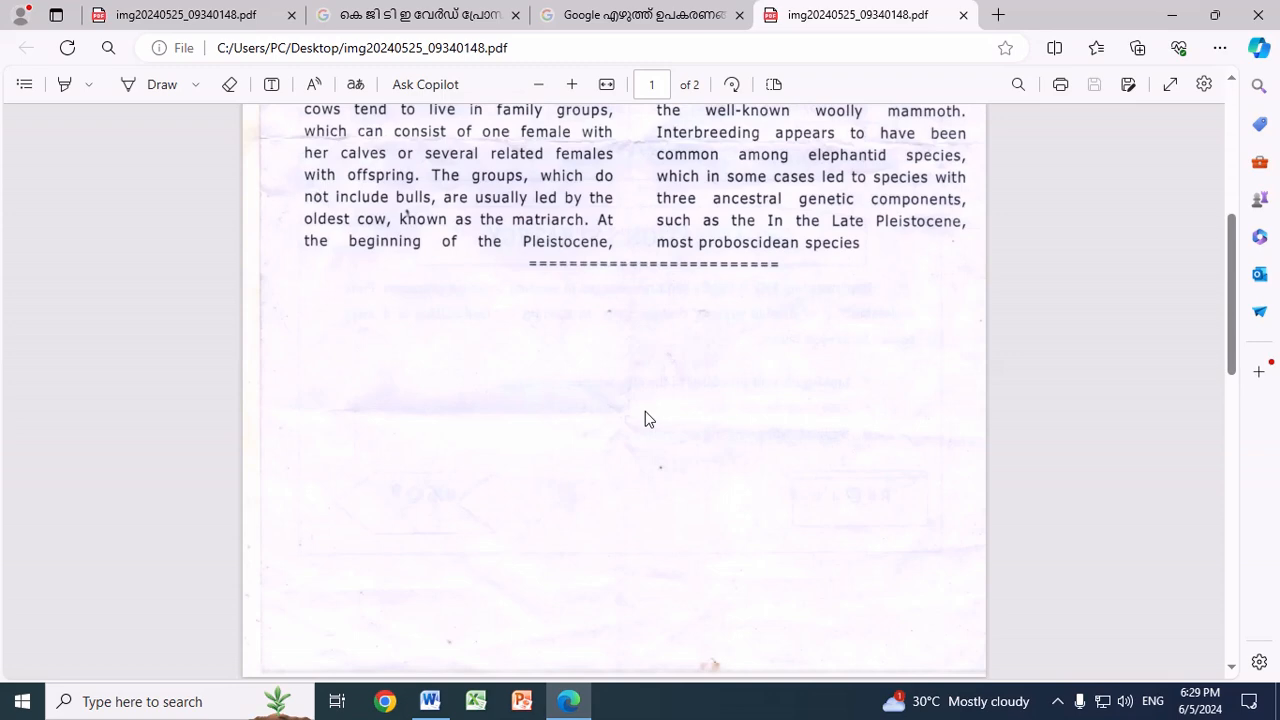
scroll(650, 449, "up", 3)
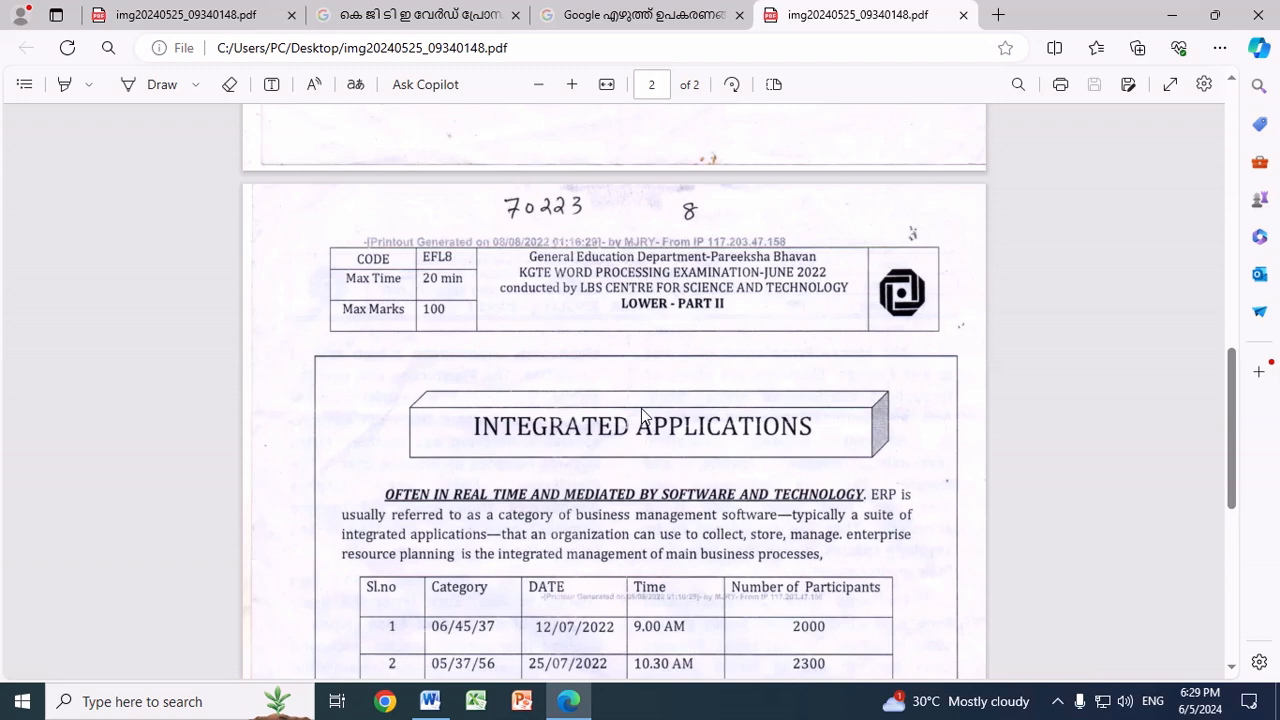
Step: Examine the page 2 layout of the exam PDF: heading shapes, participants table, checkmark list, and symbol shapes
scroll(643, 418, "down", 5)
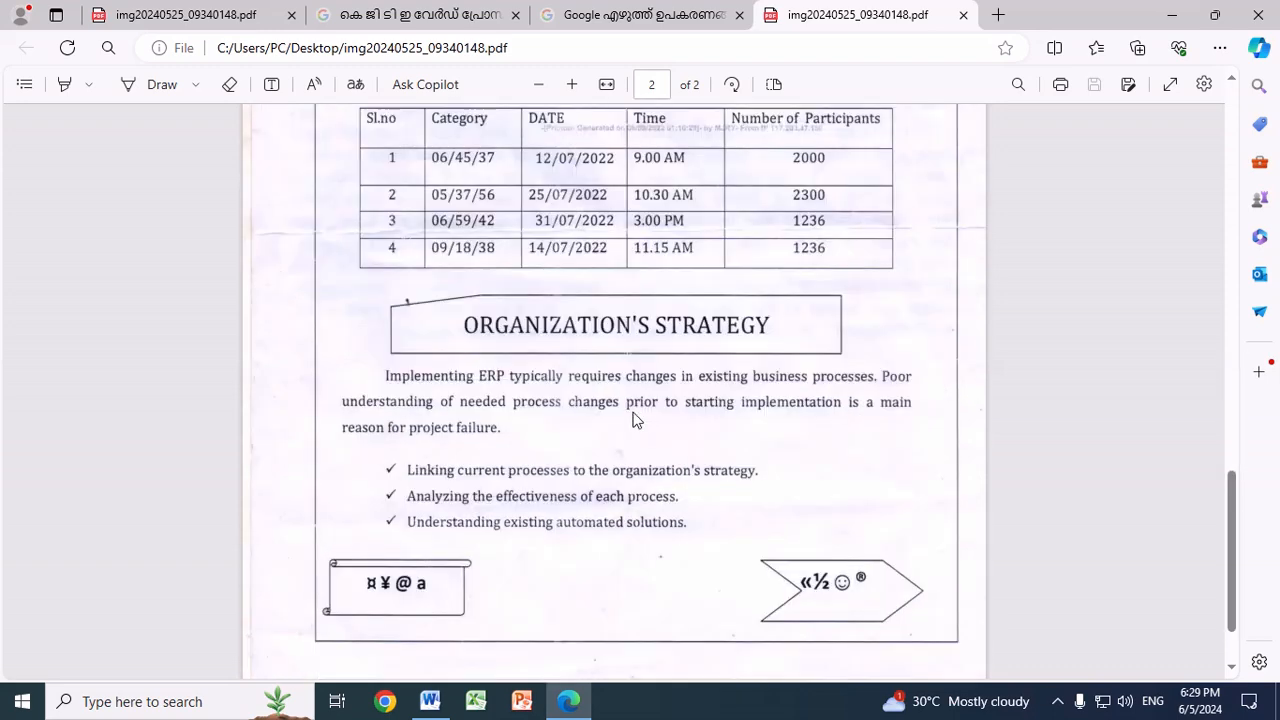
scroll(643, 418, "up", 11)
scroll(635, 425, "down", 5)
scroll(633, 428, "down", 3)
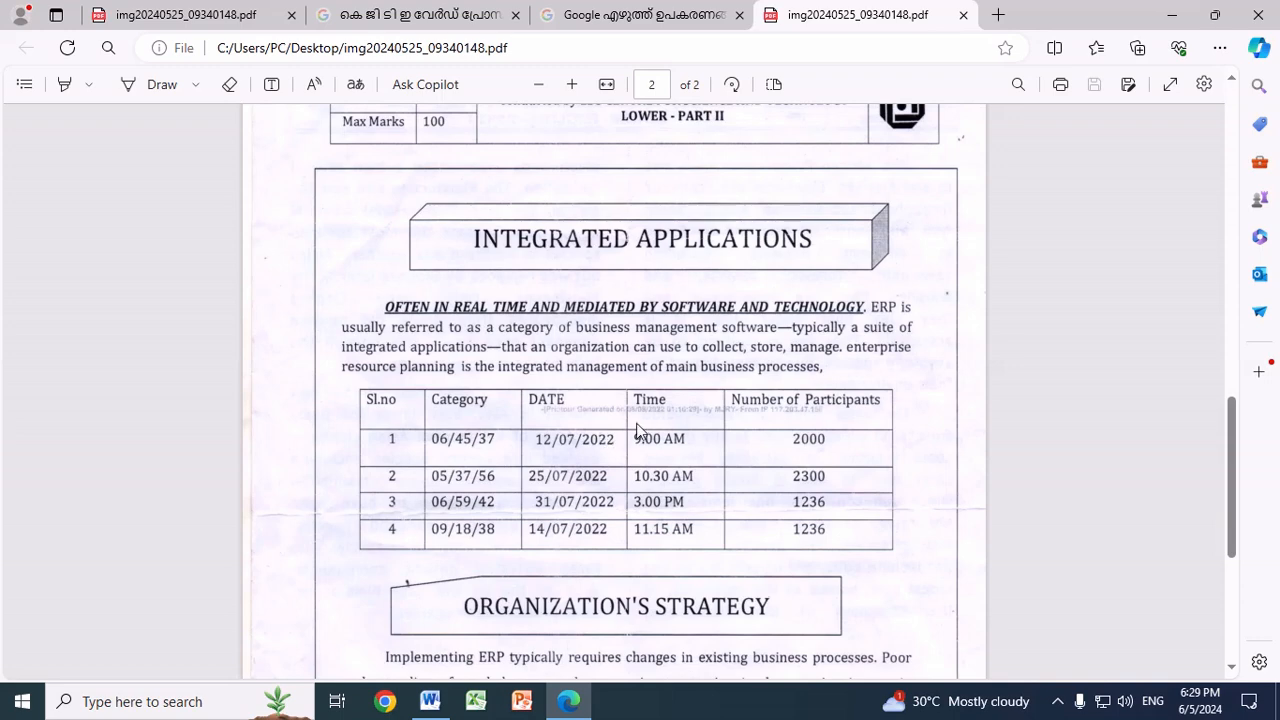
Step: Clear the open windows from view and open the ENGLISH LOWER document from the desktop in Word
left_click(1172, 22)
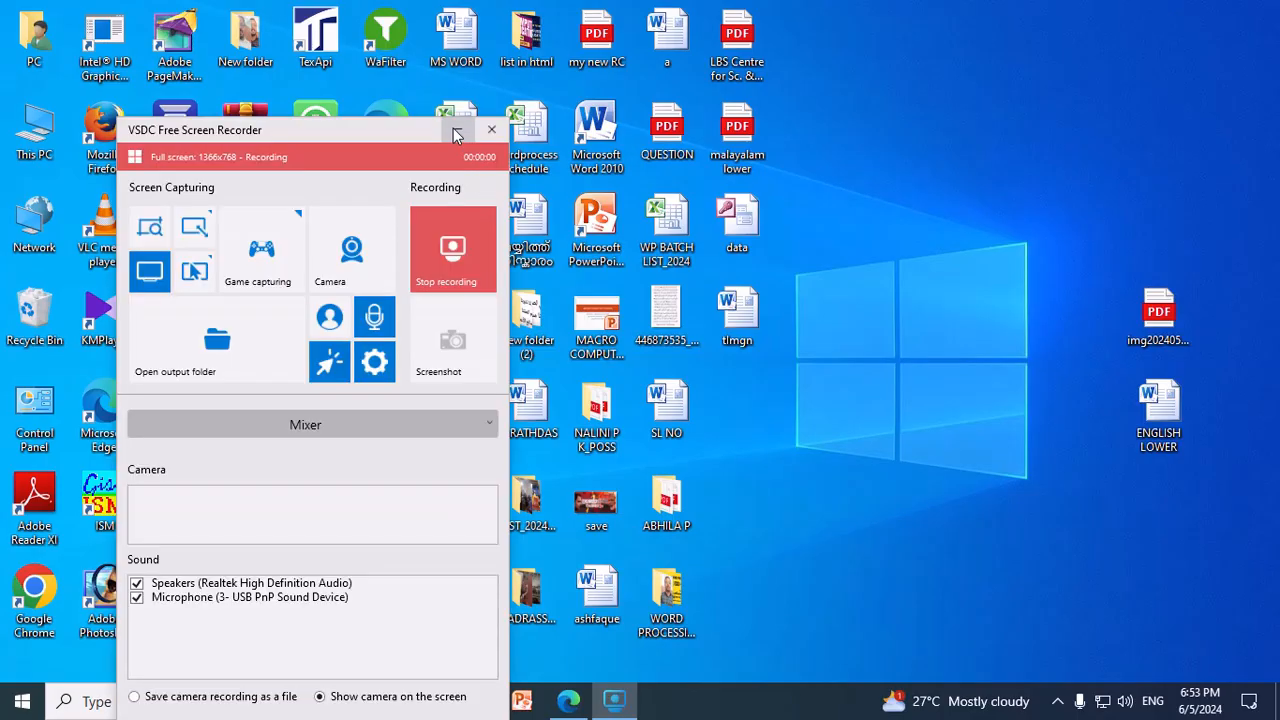
left_click(457, 129)
double_click(1172, 418)
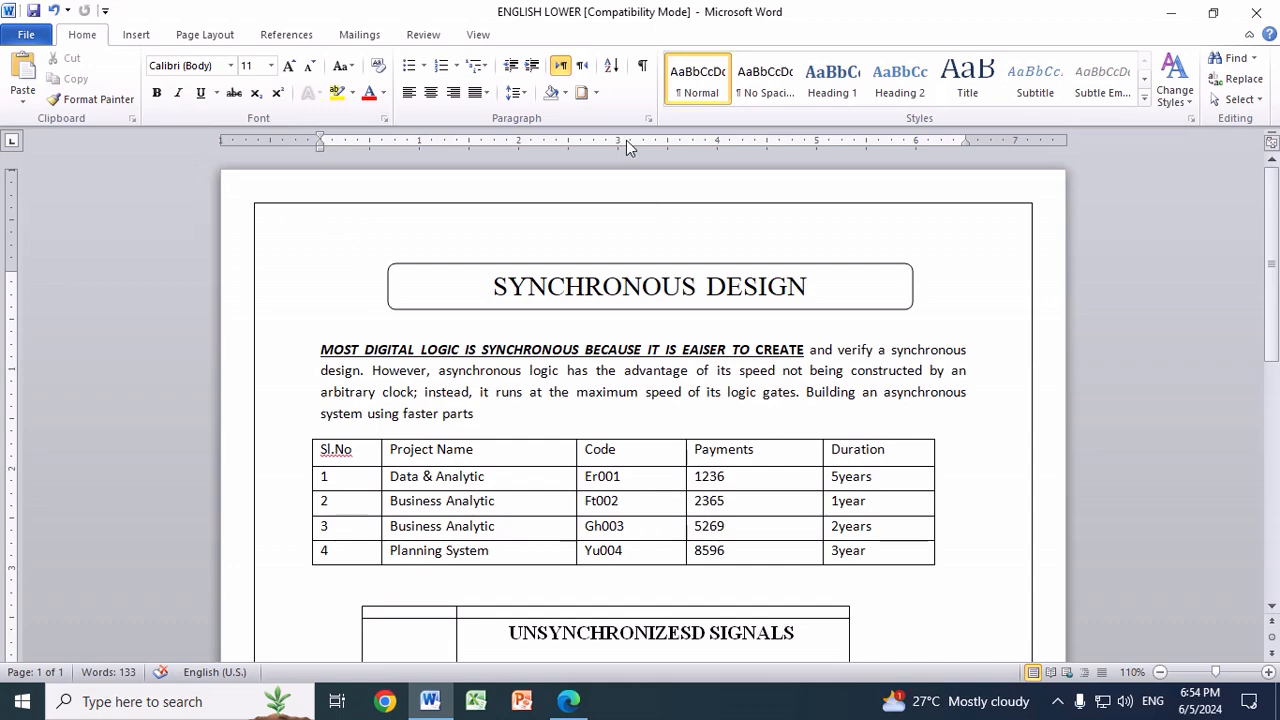
Step: Apply a Box page border with a ½ pt solid line to the whole document
left_click(595, 92)
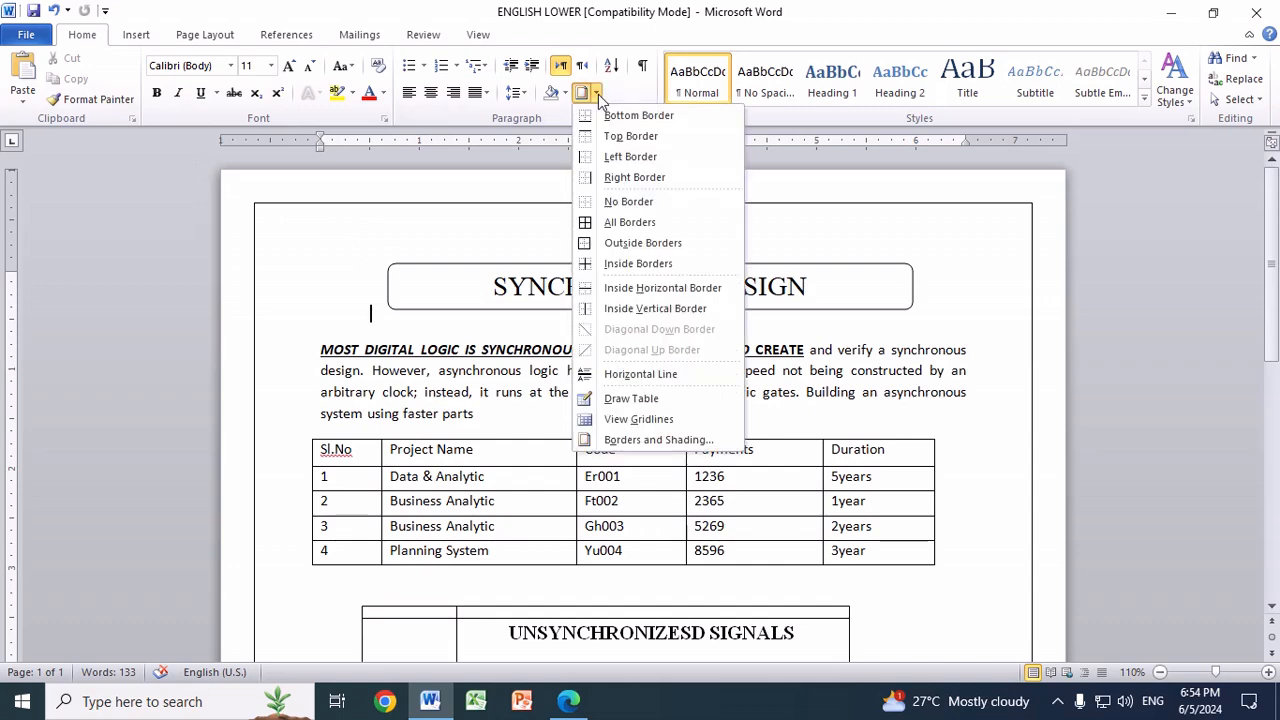
left_click(664, 440)
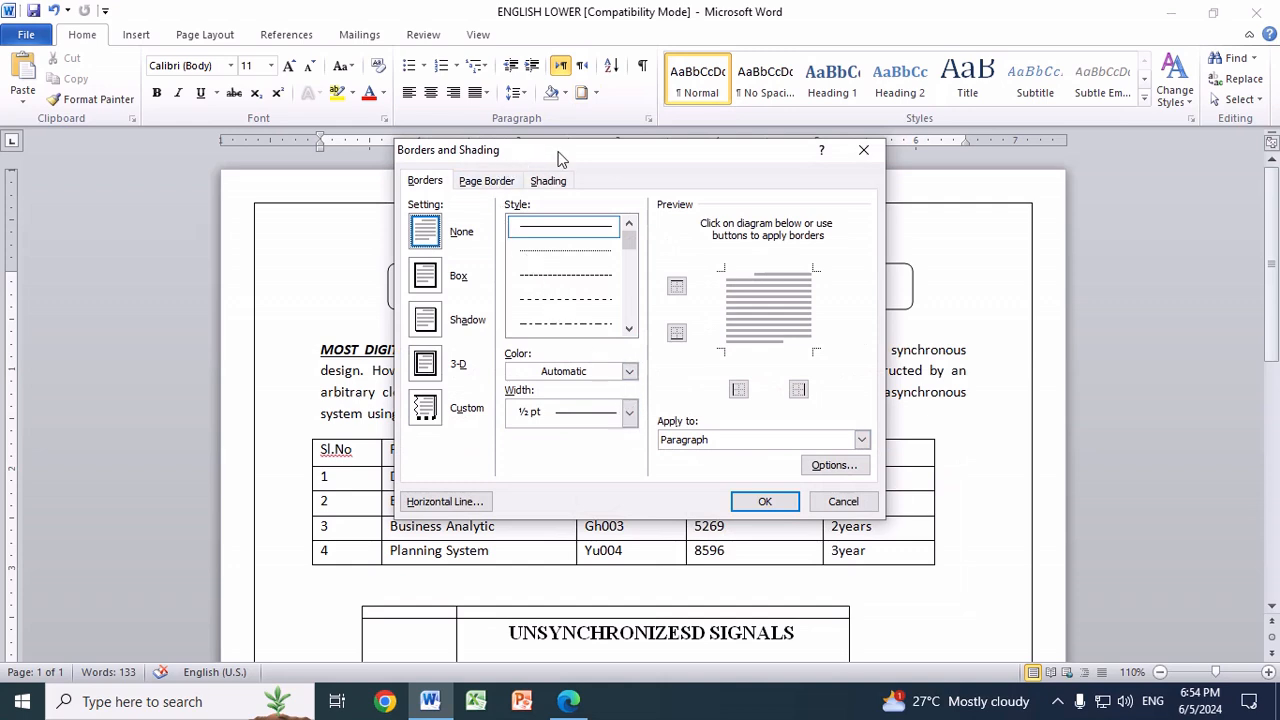
left_click(490, 182)
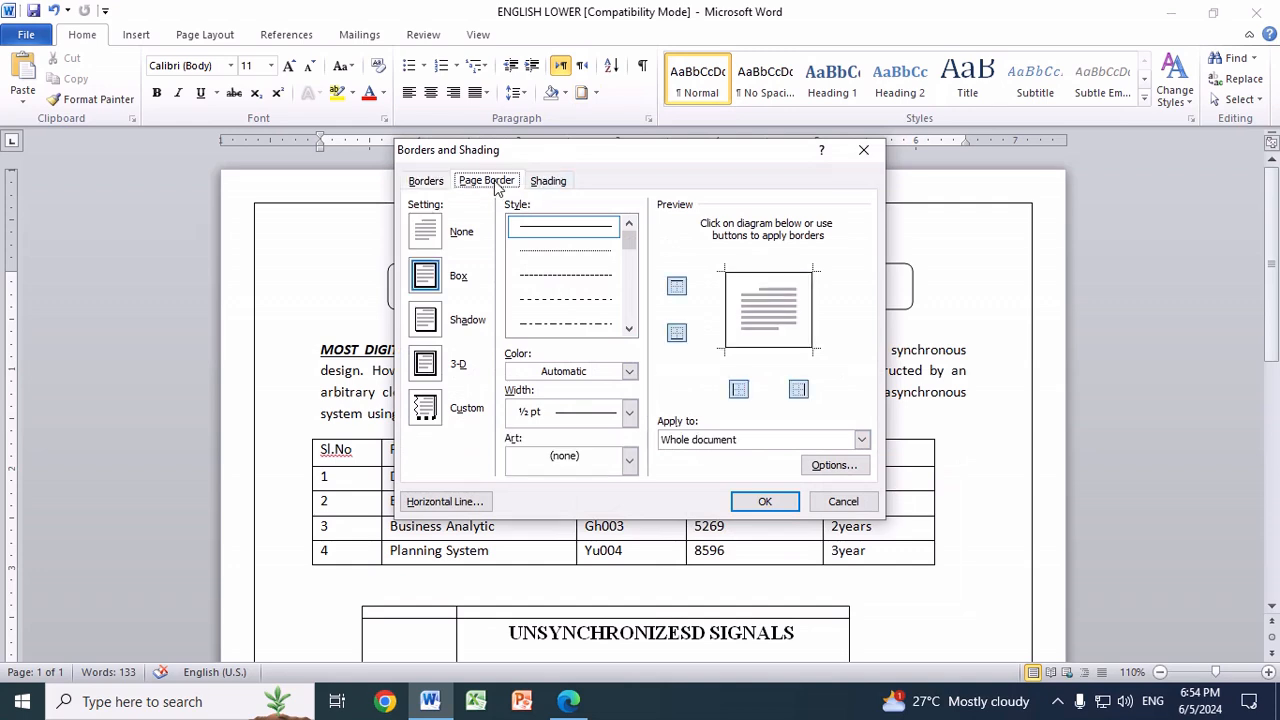
left_click(427, 284)
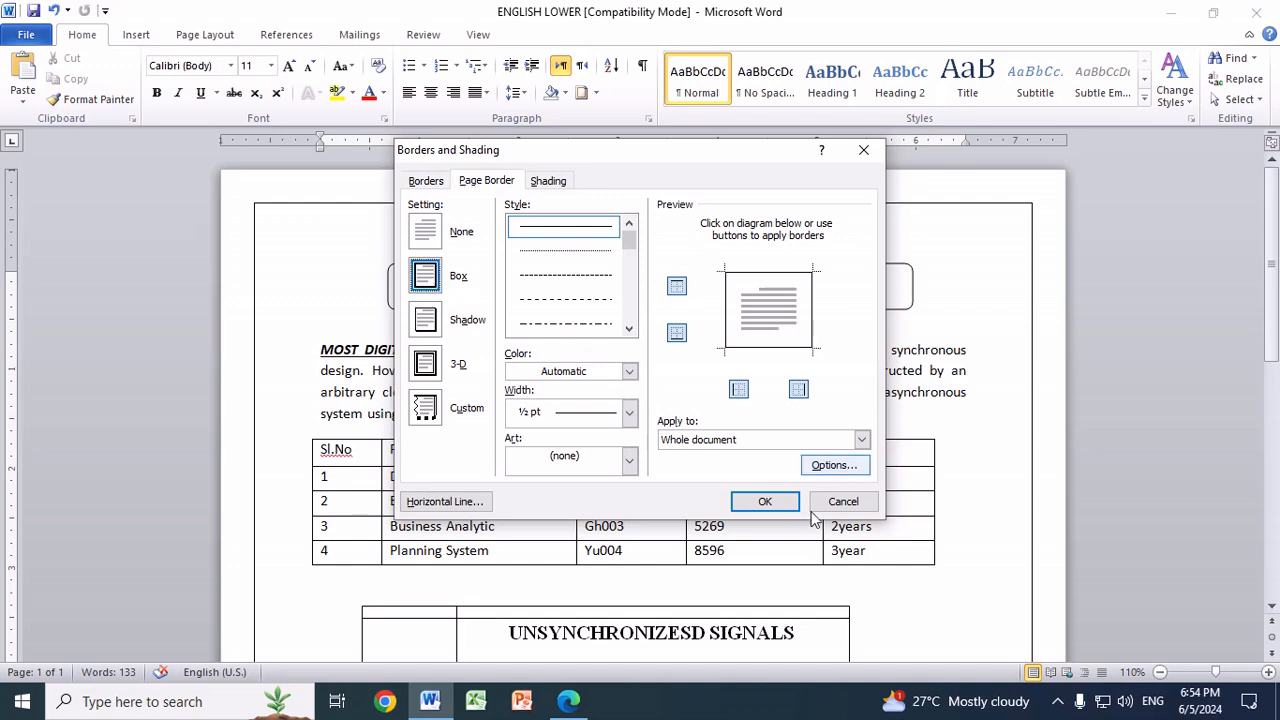
left_click(764, 503)
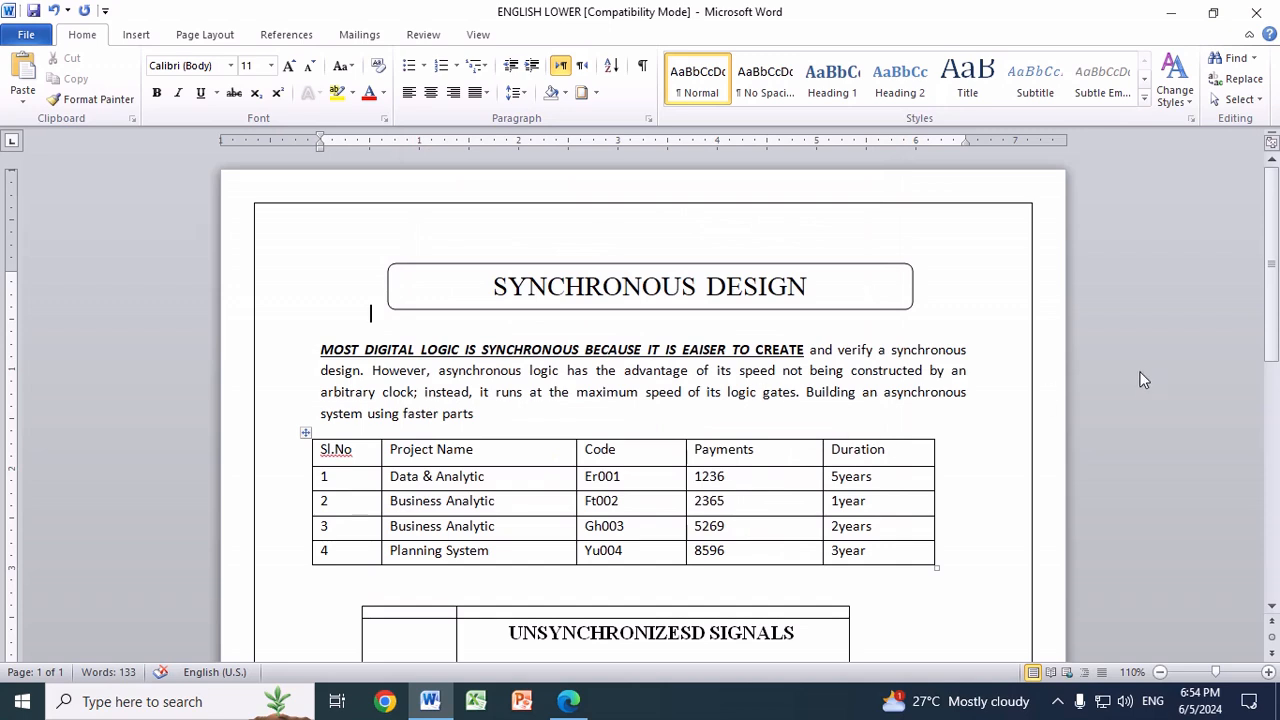
Step: Add three blank lines below the SYNCHRONOUS DESIGN heading and draw a rounded rectangle there, about 5.42" wide and 0.66" high
key("Return")
key("Return")
key("Return")
key("Return")
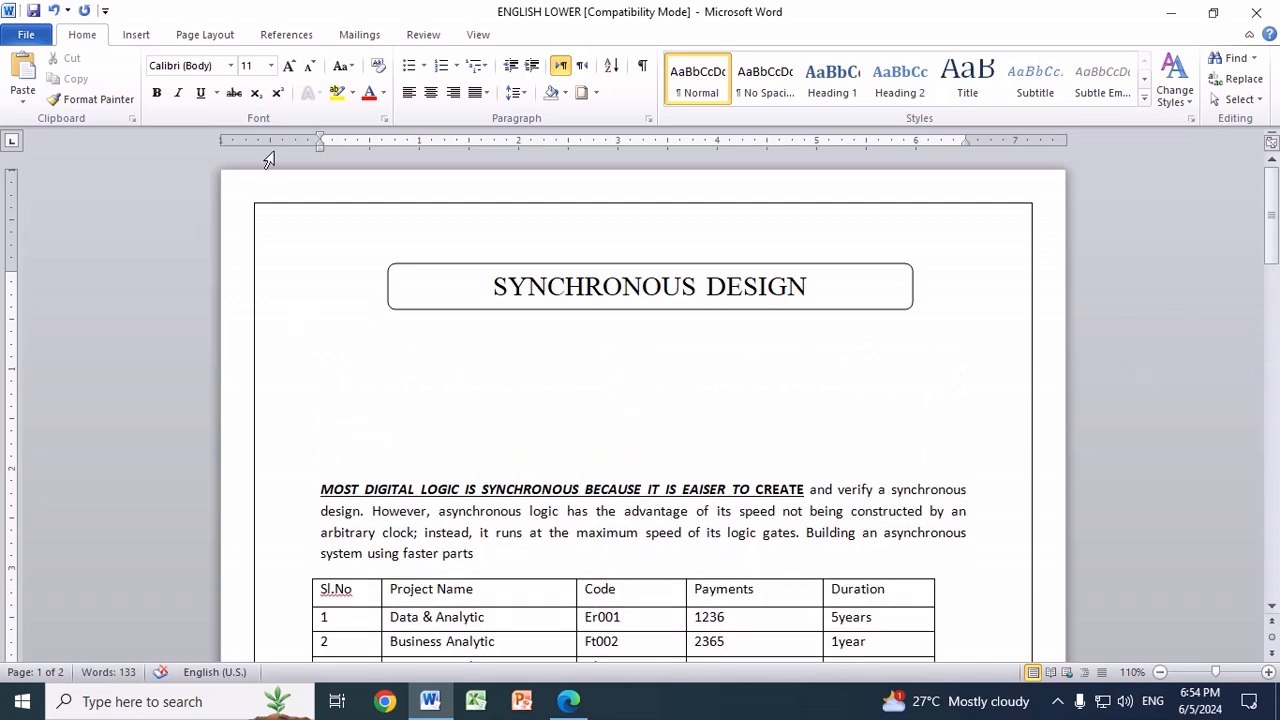
left_click(136, 34)
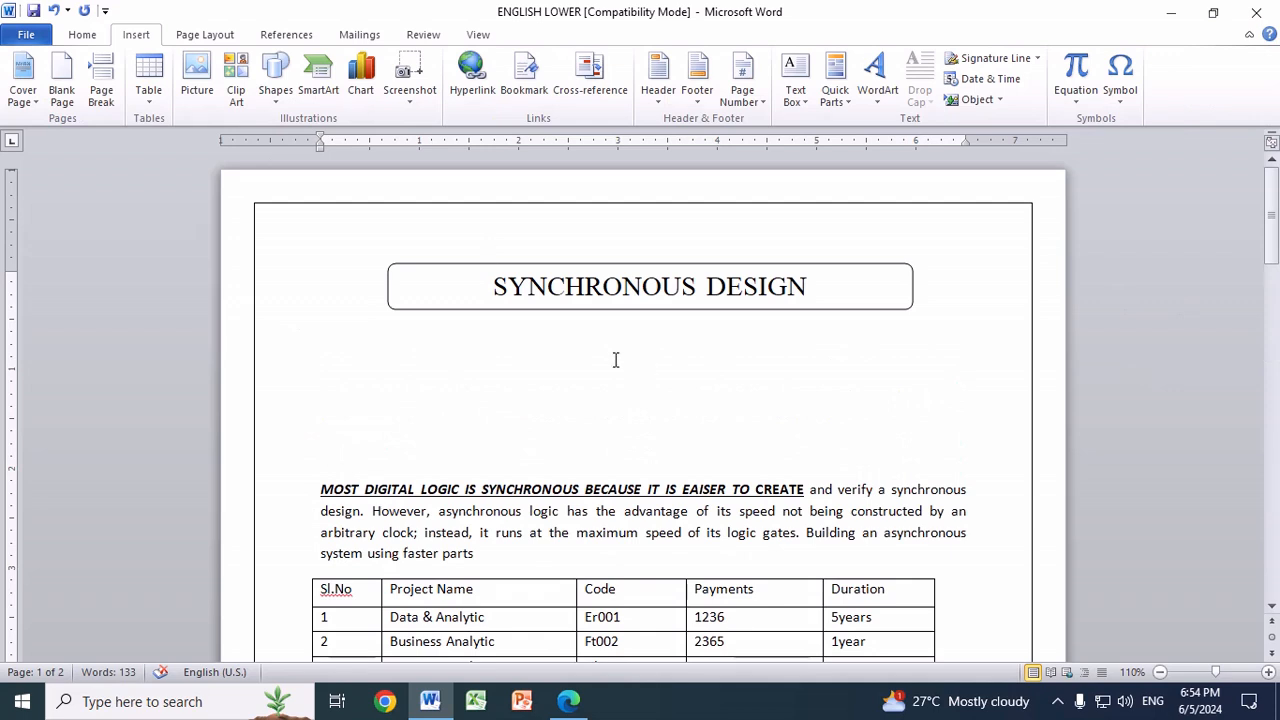
left_click(275, 92)
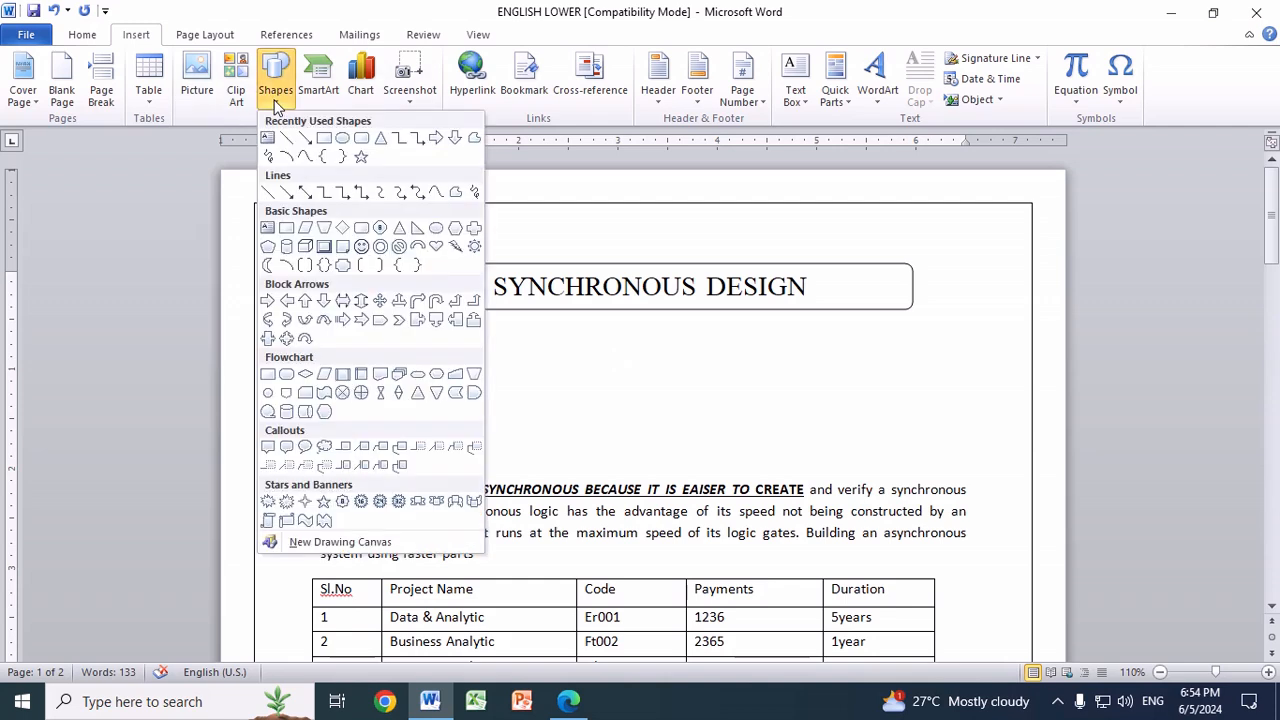
left_click(361, 140)
mouse_move(388, 337)
left_mouse_down()
mouse_move(449, 383)
mouse_move(766, 411)
mouse_move(925, 402)
left_mouse_up()
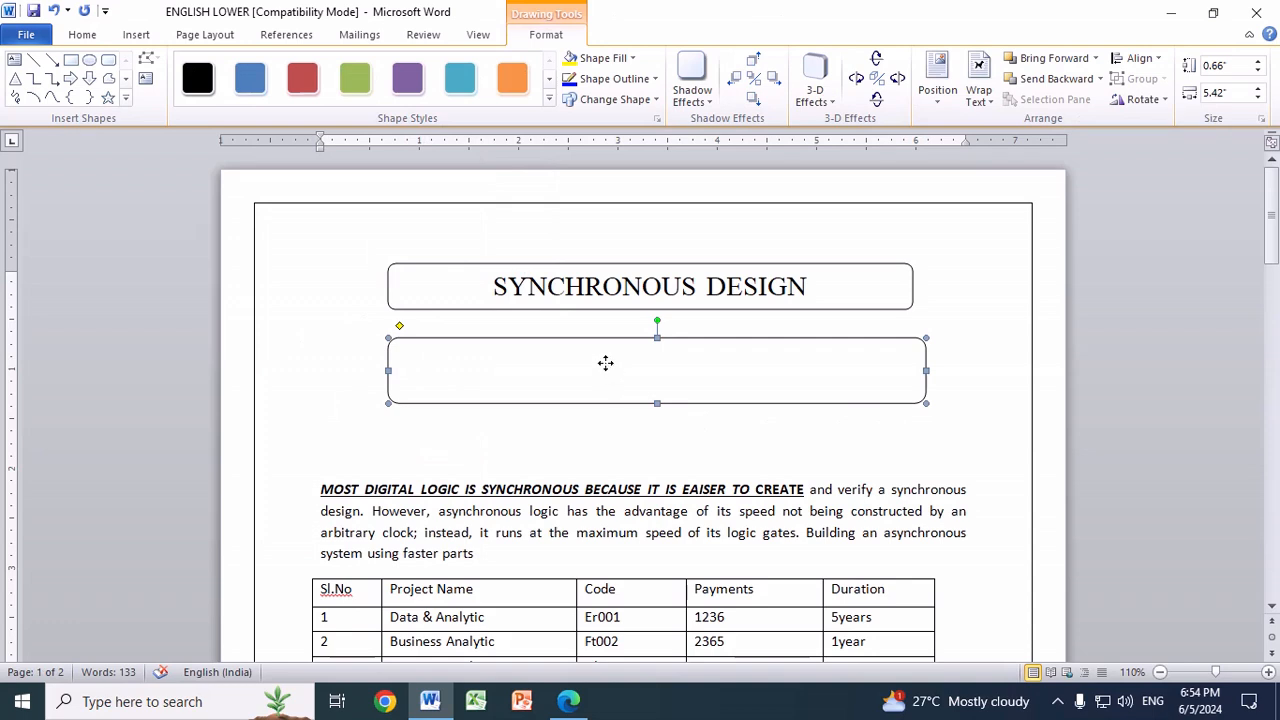
Step: Open the new rounded rectangle below the heading for text entry
right_click(606, 368)
right_click(725, 357)
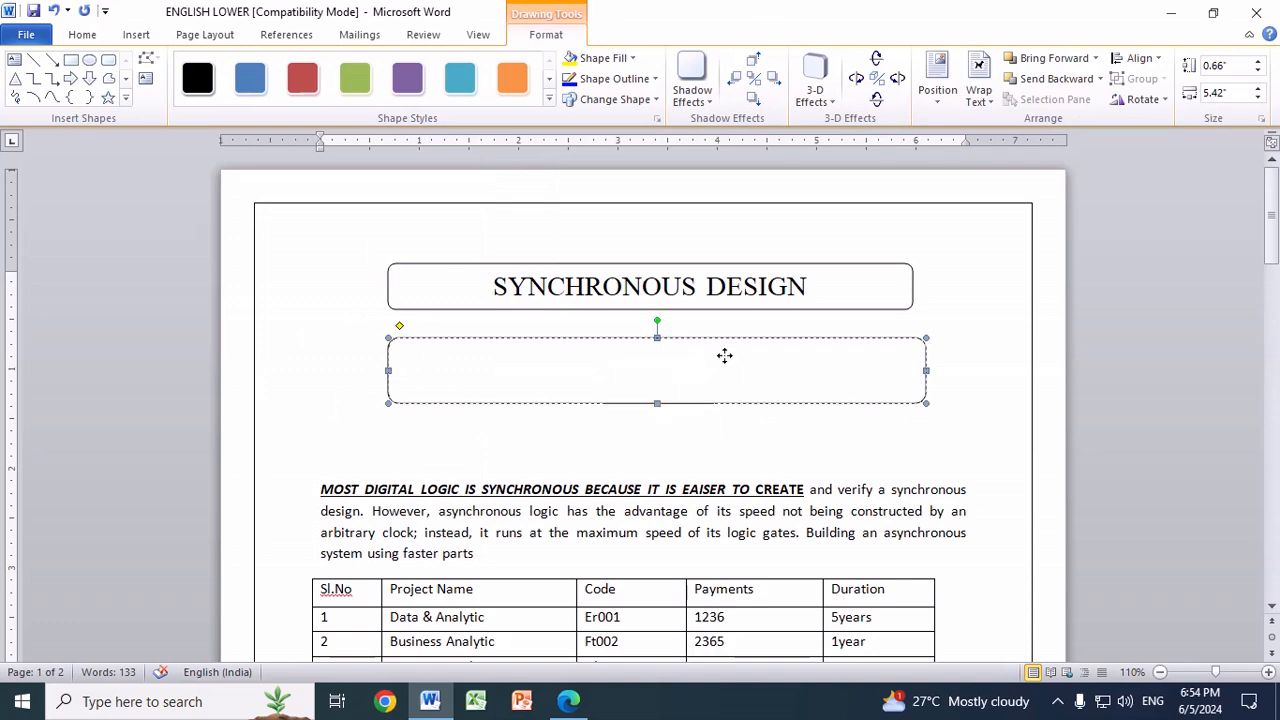
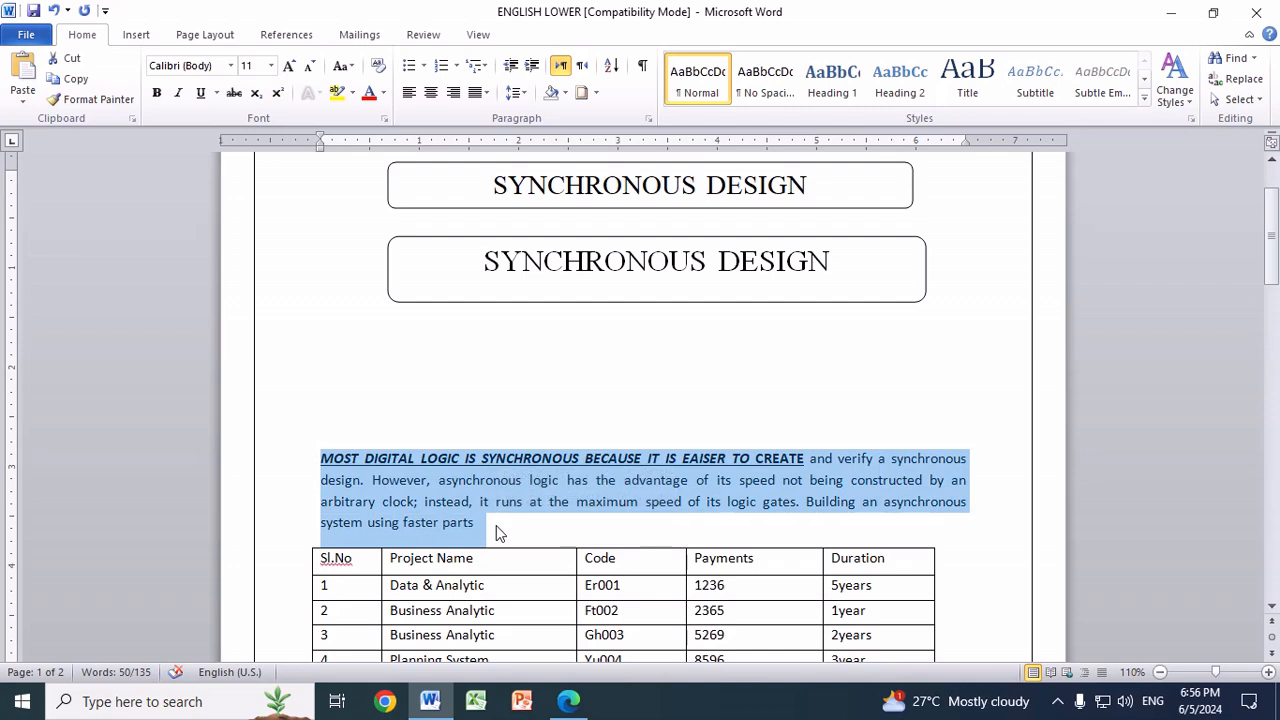
Step: Paste a copy of the MOST DIGITAL LOGIC paragraph on a new line below the second SYNCHRONOUS DESIGN shape
left_click(363, 346)
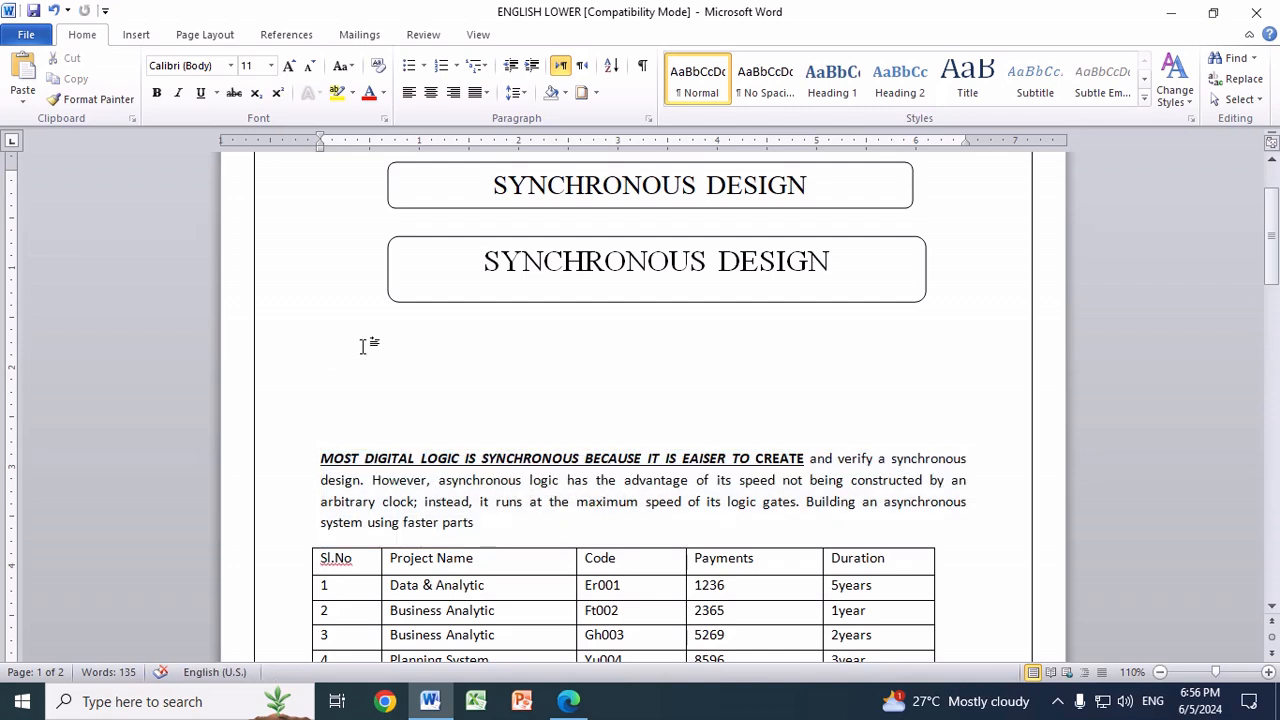
key("Return")
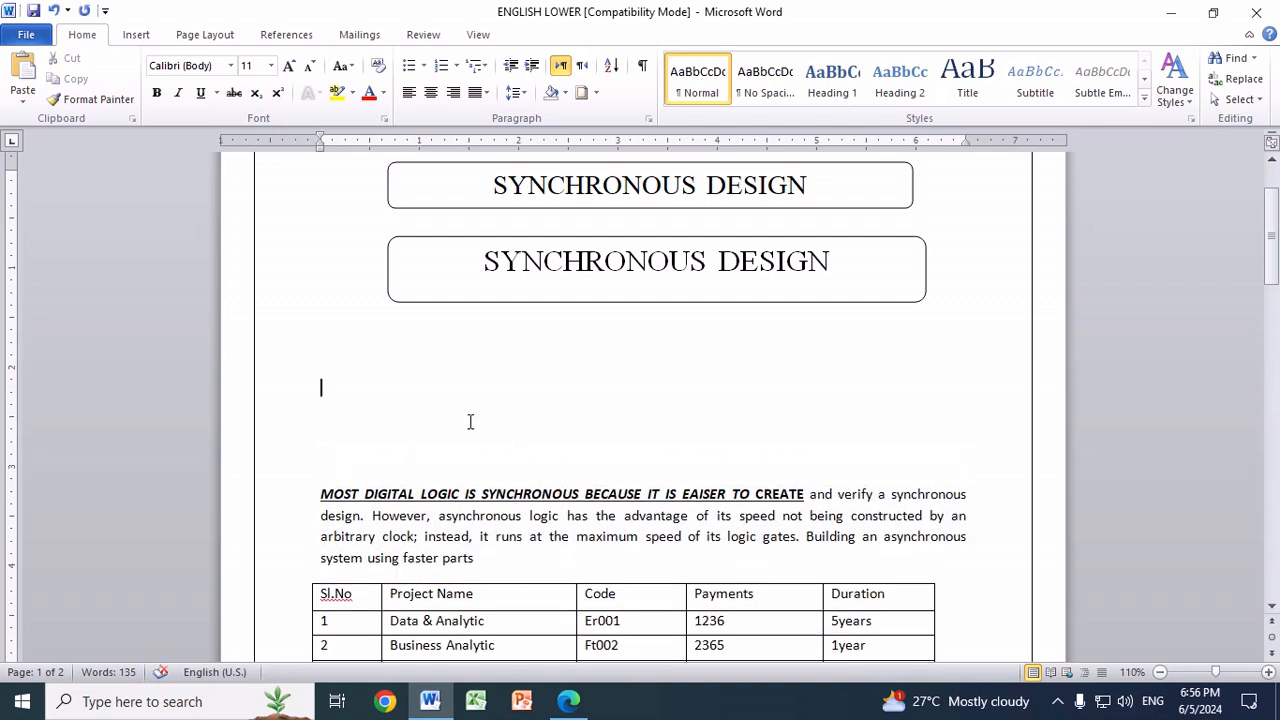
type("MOST DIGITAL LOGIC IS SYNCHRONOUS BECAUSE IT IS EAISER TO CREATE and verify a synchronous design. However, asynchronous logic has the advantage of its speed not being constructed by an arbitrary clock; instead, it runs at the maximum speed of its logic gates. Building an asynchronous system using faster parts")
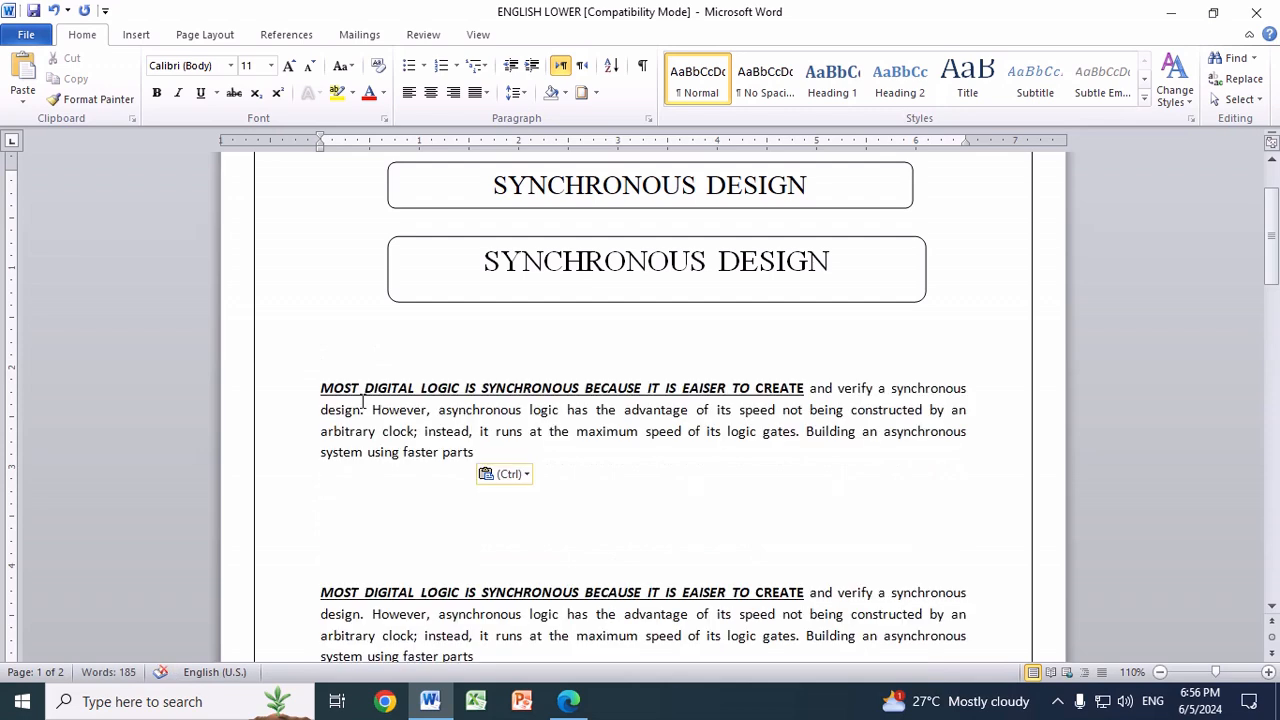
Step: Remove the bold, underline and italic formatting from the opening words of the pasted paragraph, through "verify"
key("ctrl+Up")
key("ctrl+shift+Right")
key("ctrl+shift+Right")
key("ctrl+shift+Right")
key("ctrl+shift+Right")
key("ctrl+shift+Right")
key("ctrl+shift+Right")
key("ctrl+shift+Right")
key("ctrl+shift+Right")
key("ctrl+shift+Right")
key("ctrl+shift+Right")
key("ctrl+shift+Right")
key("ctrl+shift+Right")
key("ctrl+shift+Right")
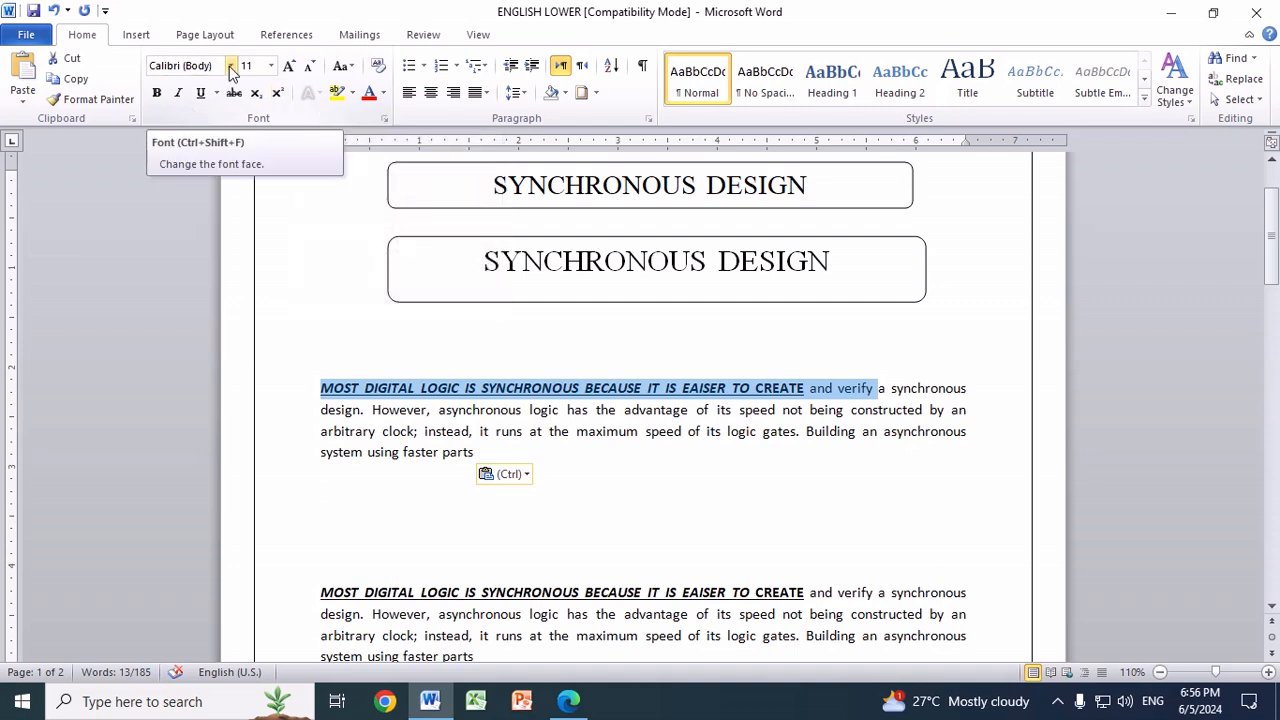
key("ctrl+b")
key("ctrl+u")
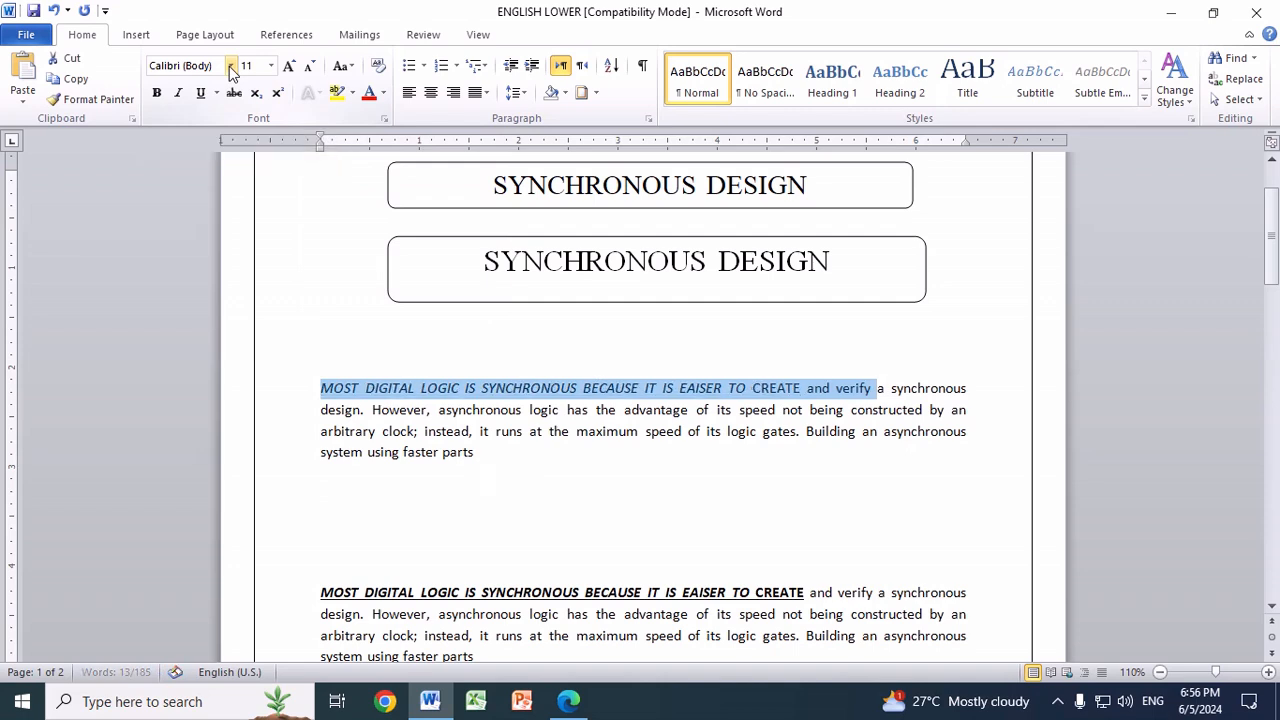
key("ctrl+i")
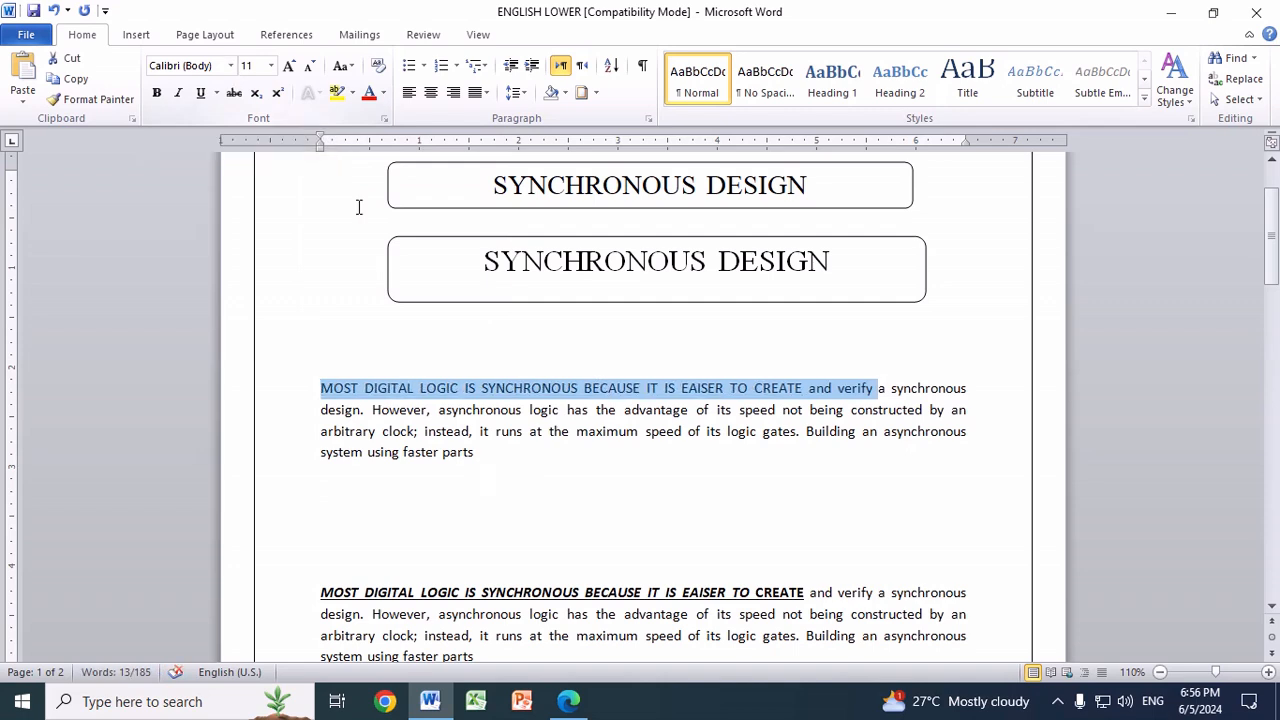
Step: Justify the pasted paragraph and indent its first line by 0.5"
left_click(479, 451)
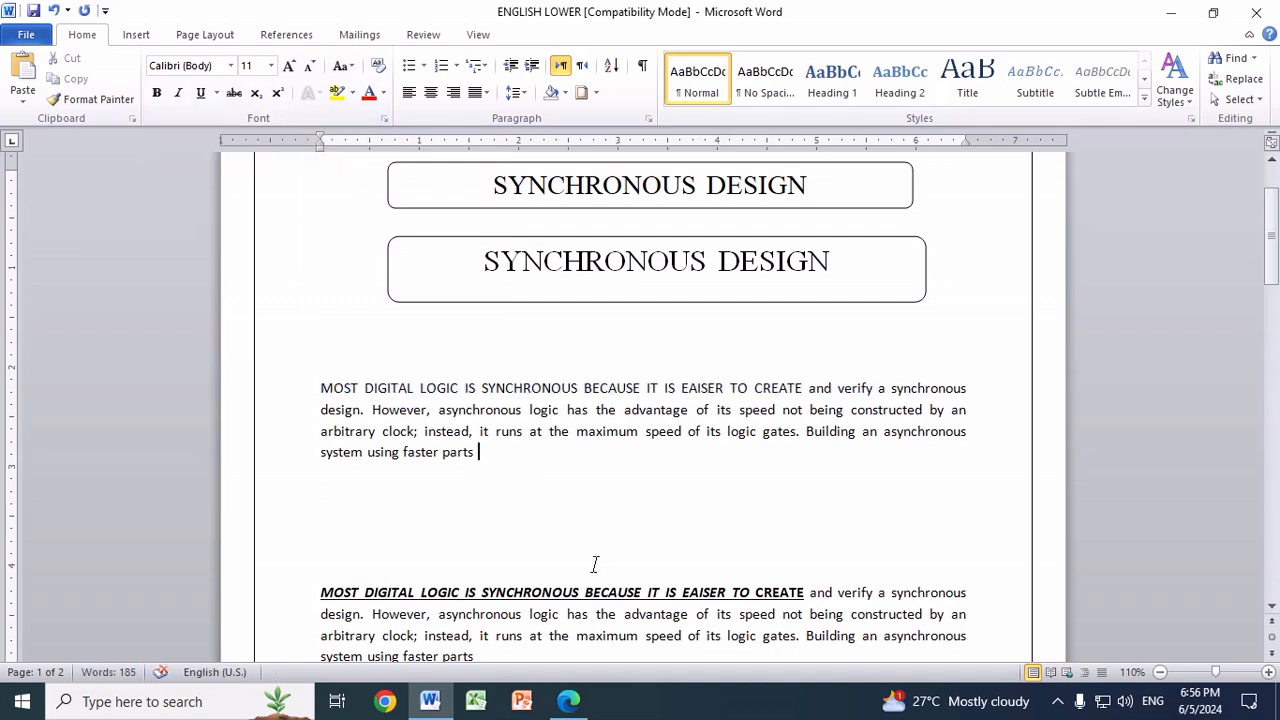
left_click_drag(320, 388, 518, 468)
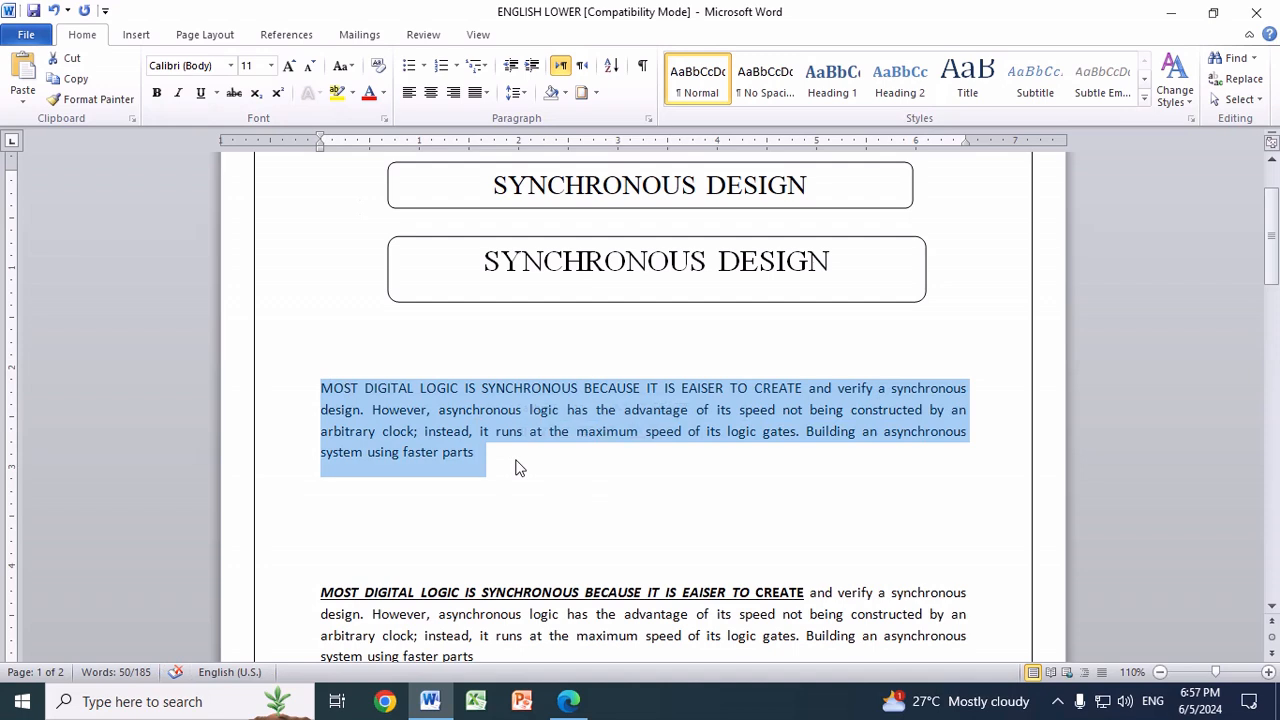
key("ctrl+l")
key("ctrl+j")
left_click(550, 478)
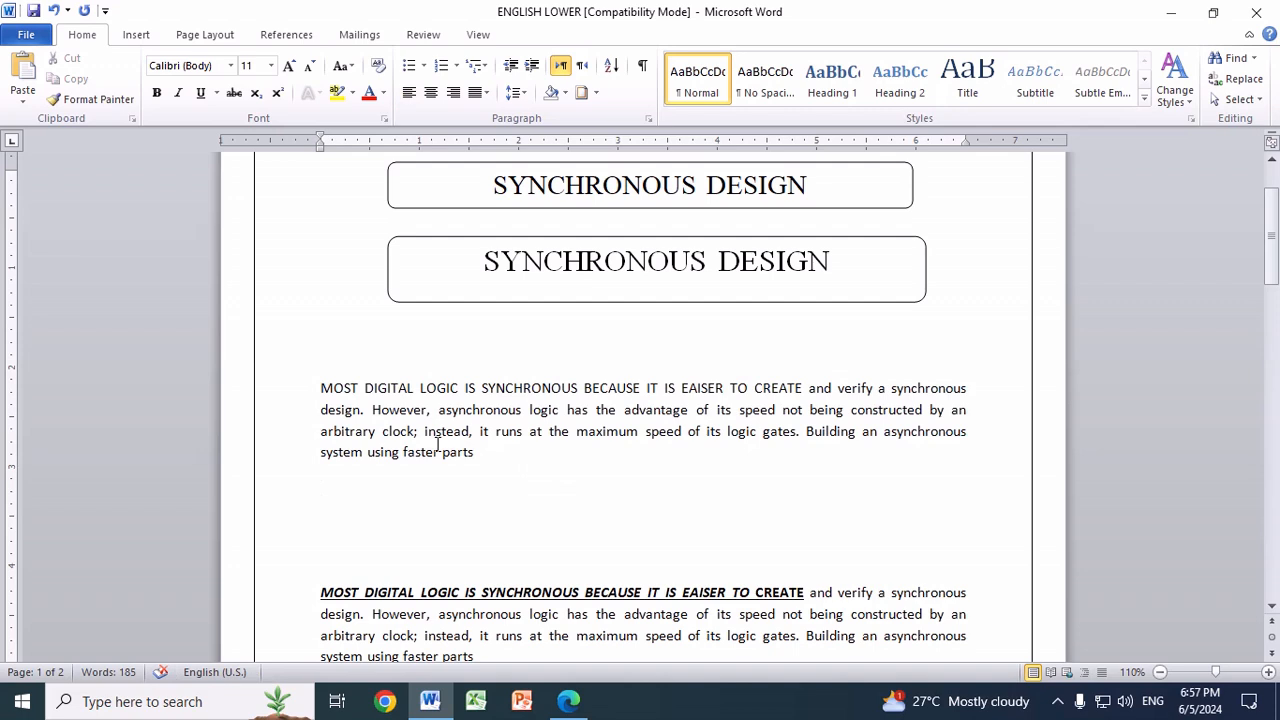
left_click(320, 388)
key("Tab")
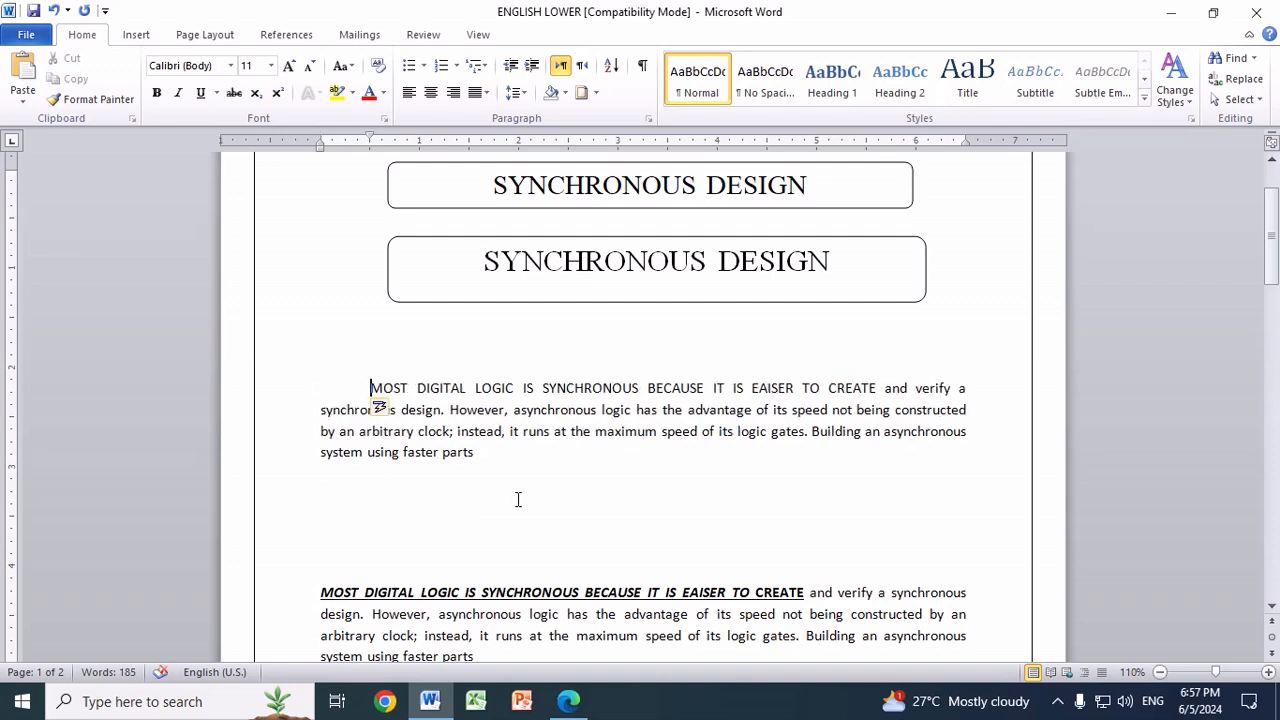
Step: Make "MOST DIGITAL LOGIC IS SYNCHRONOUS BECAUSE IT IS EAISER TO CREATE" bold, underlined and italic in the indented paragraph
scroll(518, 499, "down", 2)
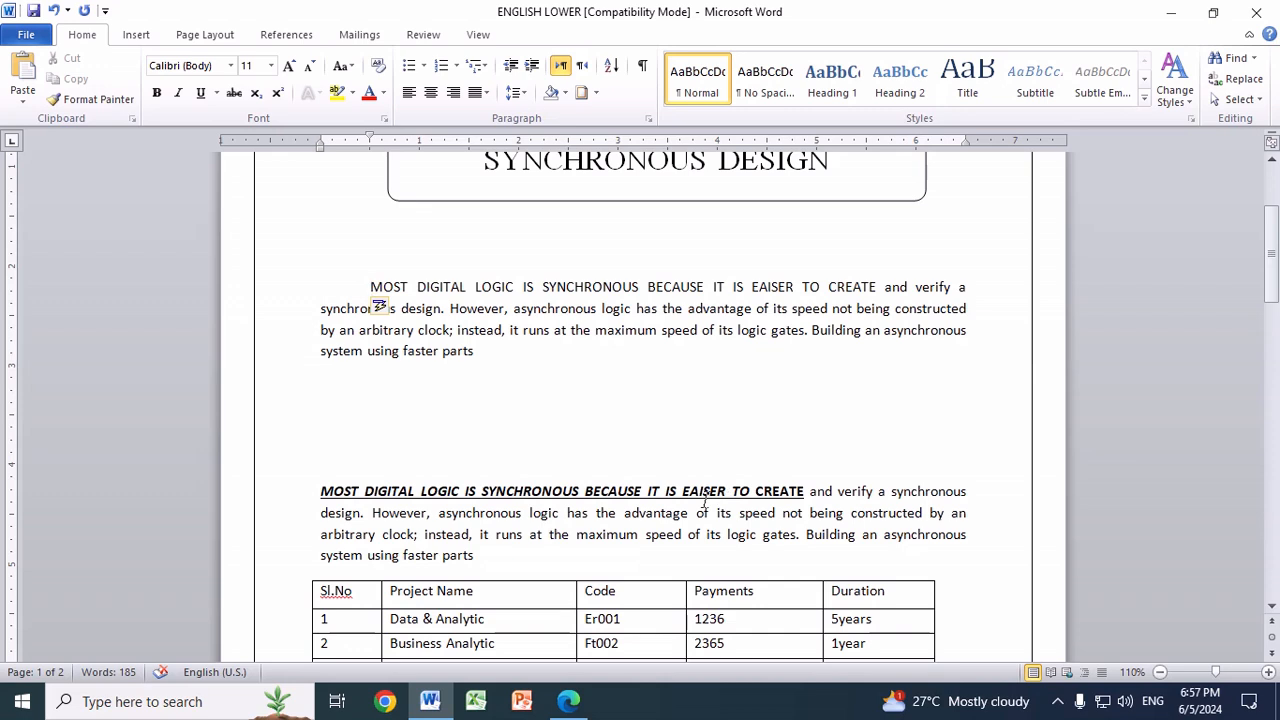
left_click_drag(370, 287, 858, 287)
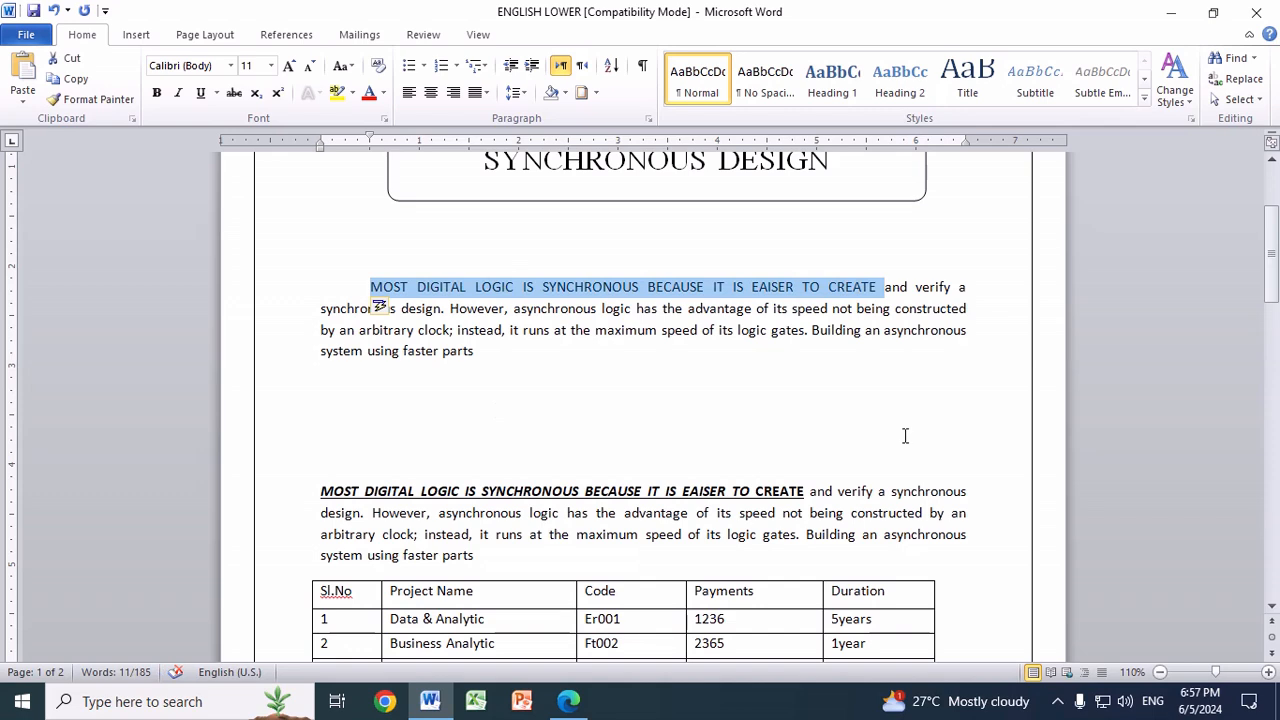
key("ctrl+b")
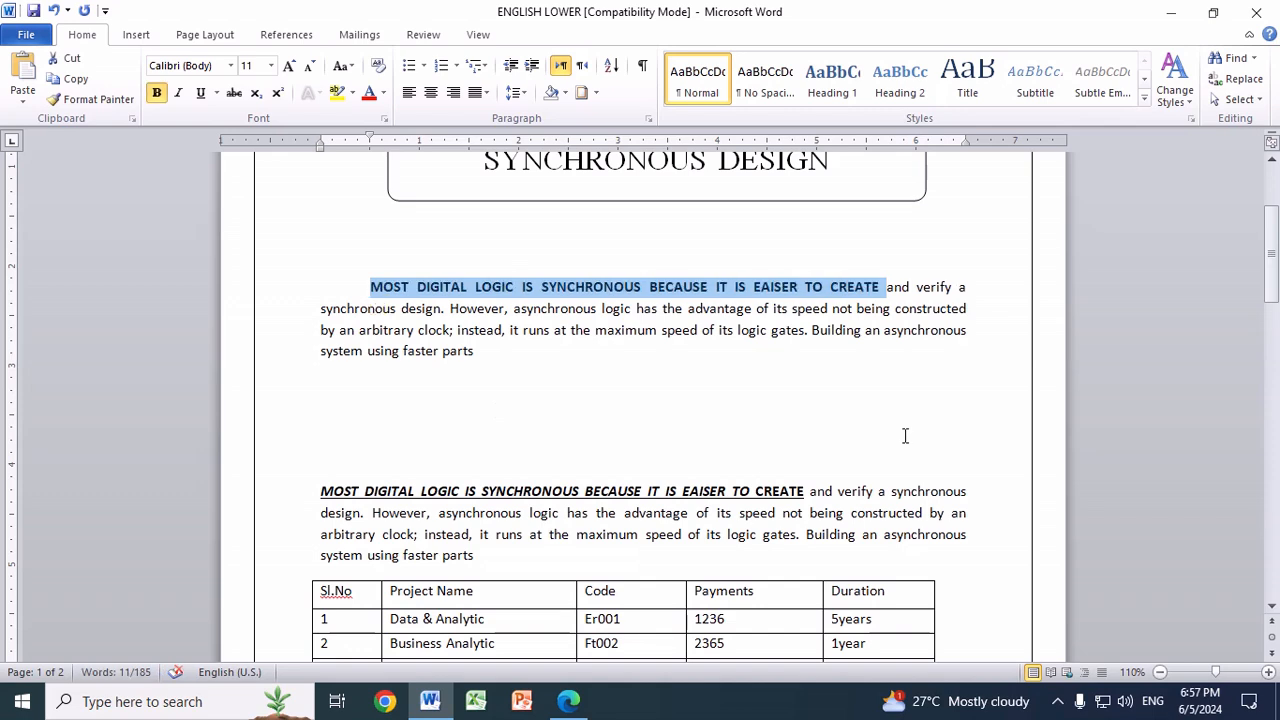
key("ctrl+u")
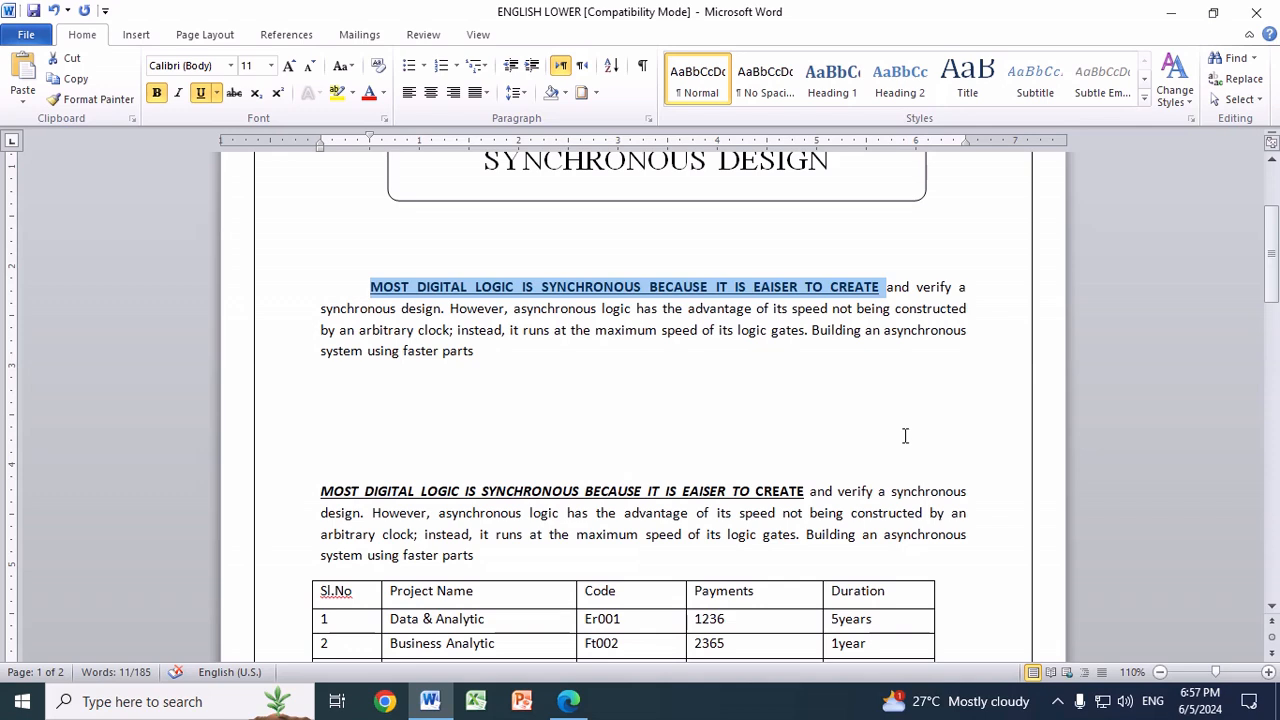
key("ctrl+i")
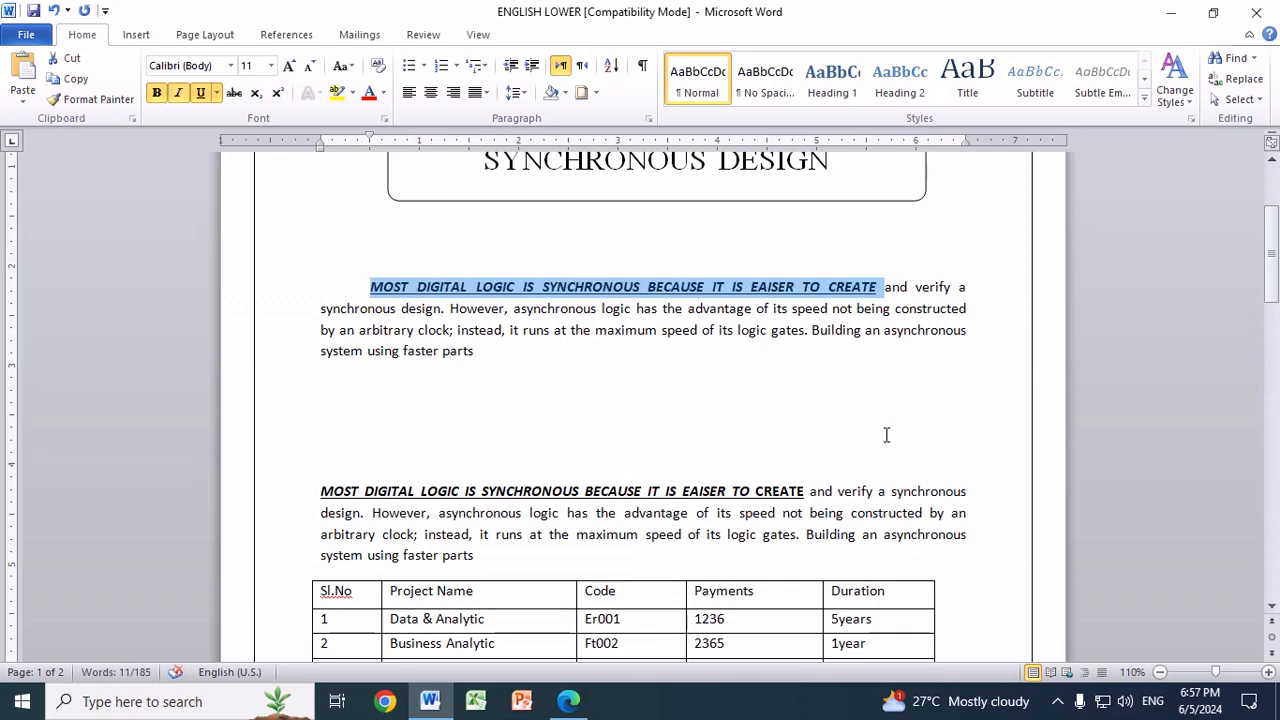
left_click(500, 352)
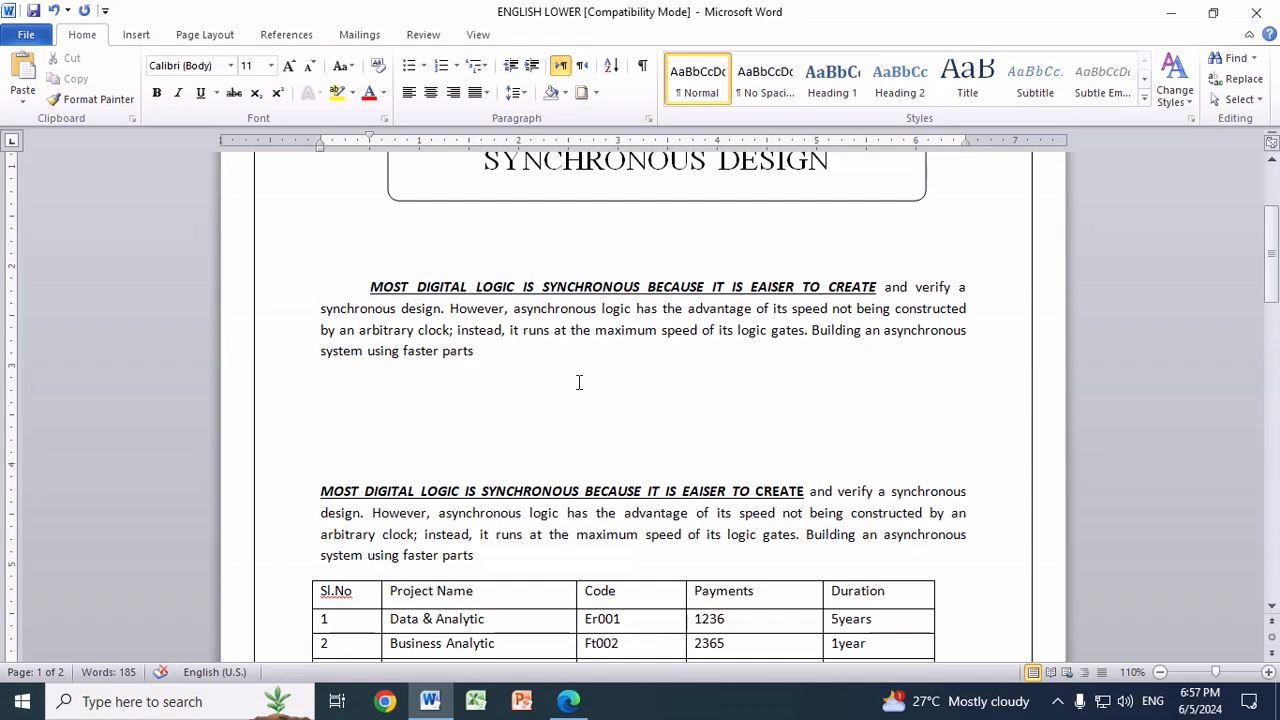
Step: Delete the original MOST DIGITAL LOGIC paragraph directly above the project table
scroll(578, 382, "down", 3)
left_click_drag(322, 339, 528, 403)
key("Delete")
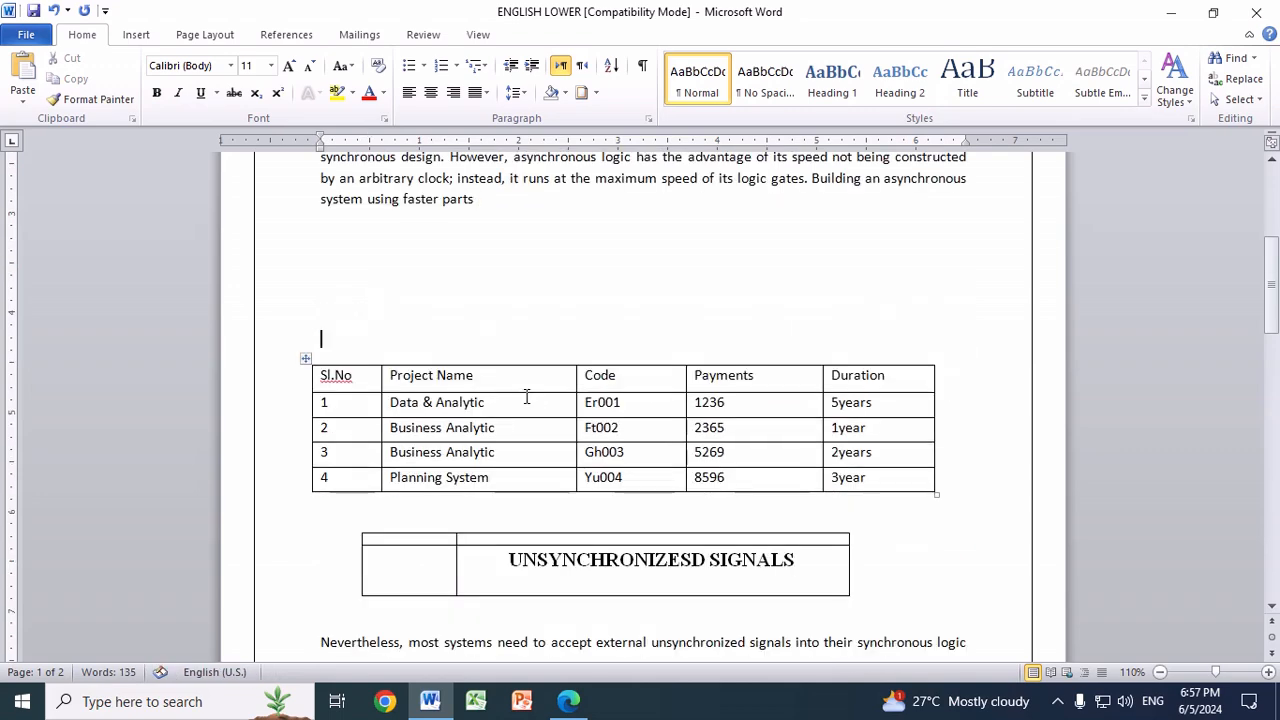
Step: Add several blank lines between the project table and the UNSYNCHRONIZESD SIGNALS box
scroll(560, 385, "up", 5)
scroll(632, 314, "up", 2)
scroll(626, 459, "down", 2)
scroll(580, 450, "down", 1)
scroll(529, 441, "down", 3)
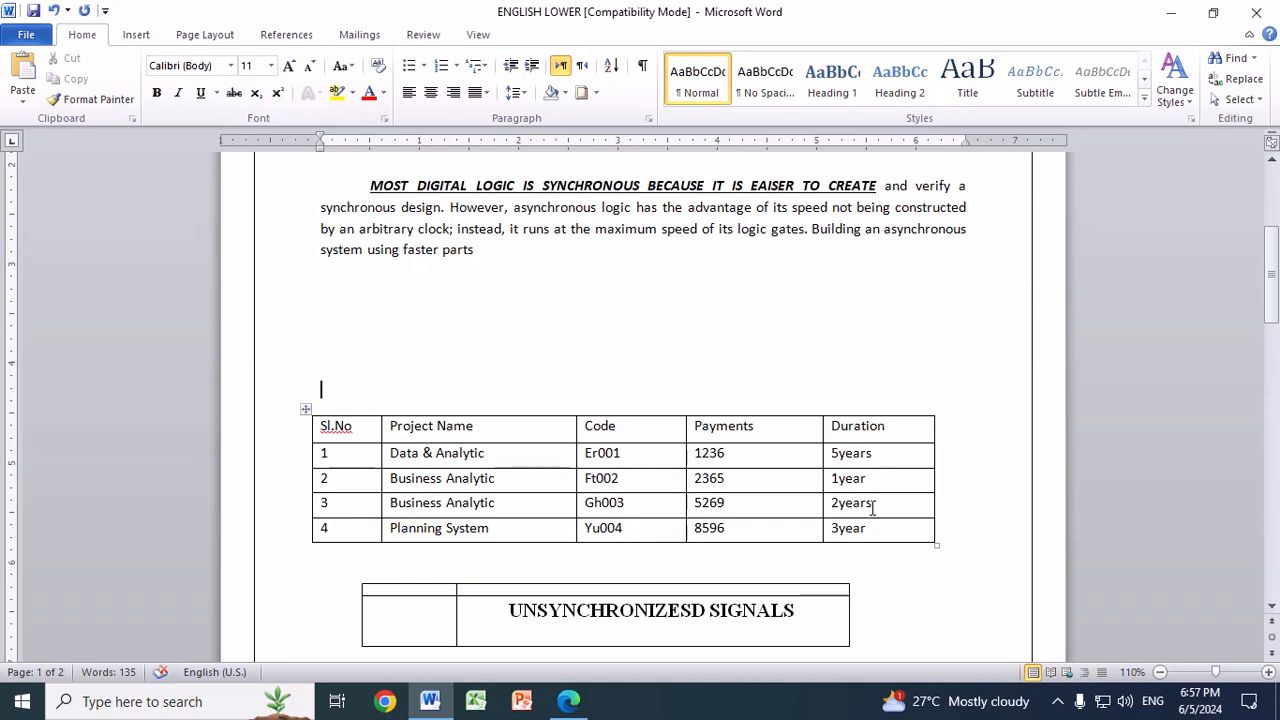
left_click(968, 548)
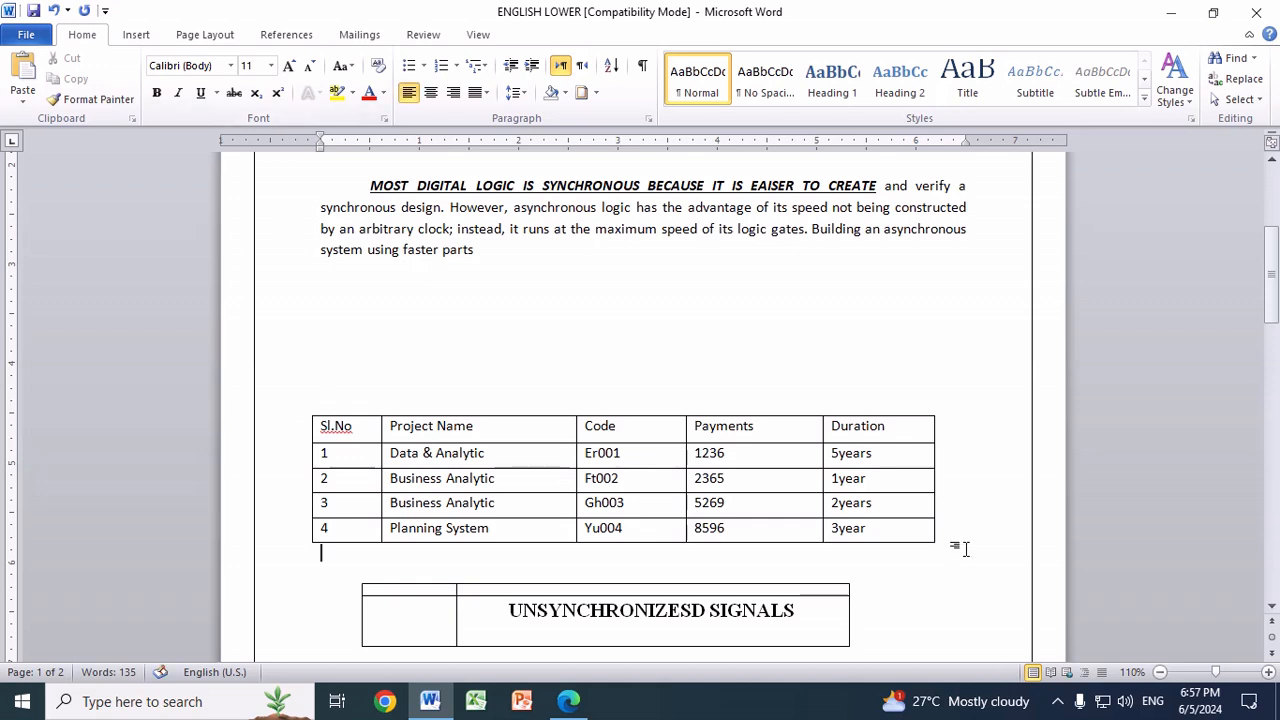
key("Return")
key("Return")
key("Return")
key("Return")
key("Return")
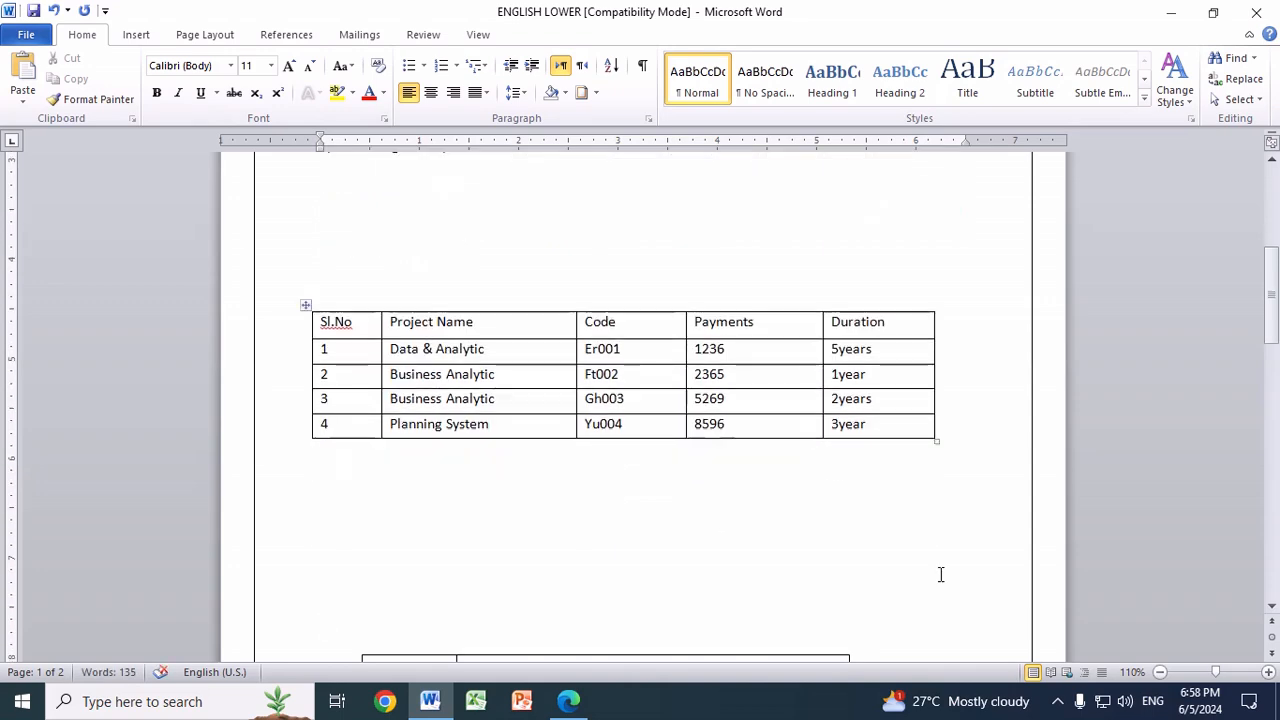
Step: Add several blank lines between the indented paragraph and the project table
scroll(837, 526, "up", 2)
left_click(566, 320)
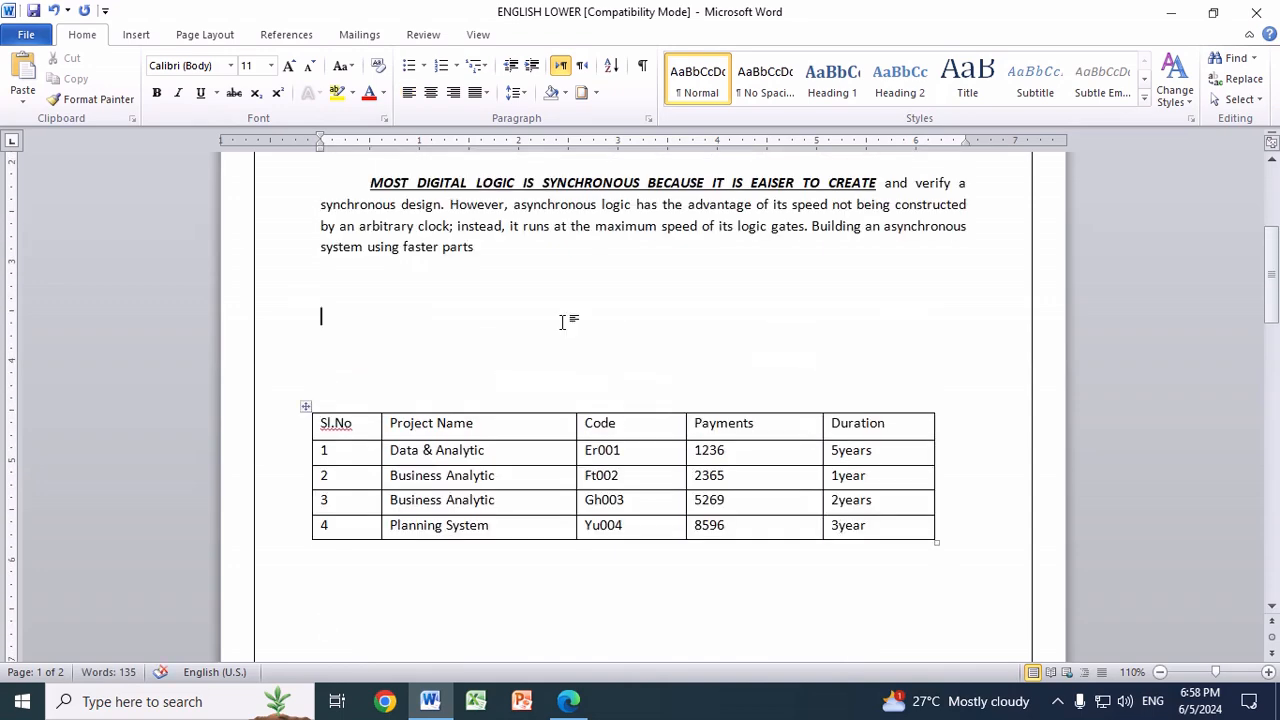
key("Return")
key("Return")
key("Return")
key("Return")
key("Return")
key("Return")
key("Return")
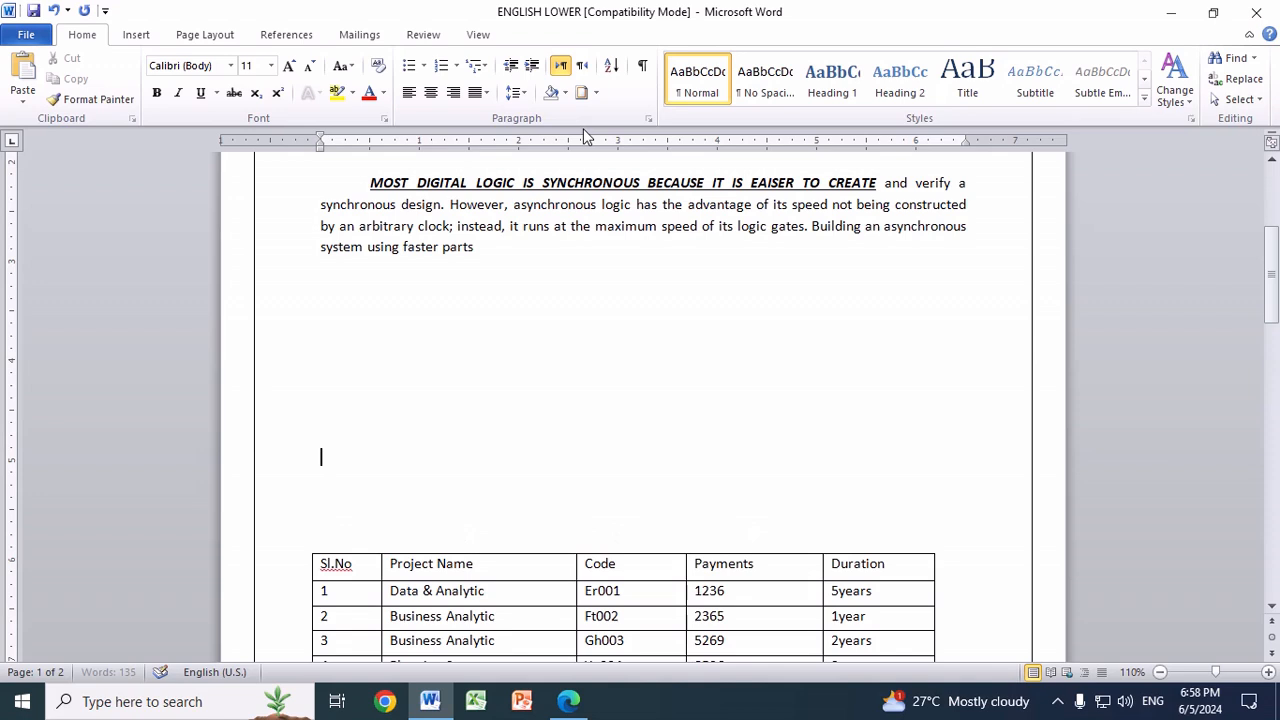
Step: Insert a table of five columns and five rows above the project table and resize it with taller rows to the project table's width
left_click(137, 36)
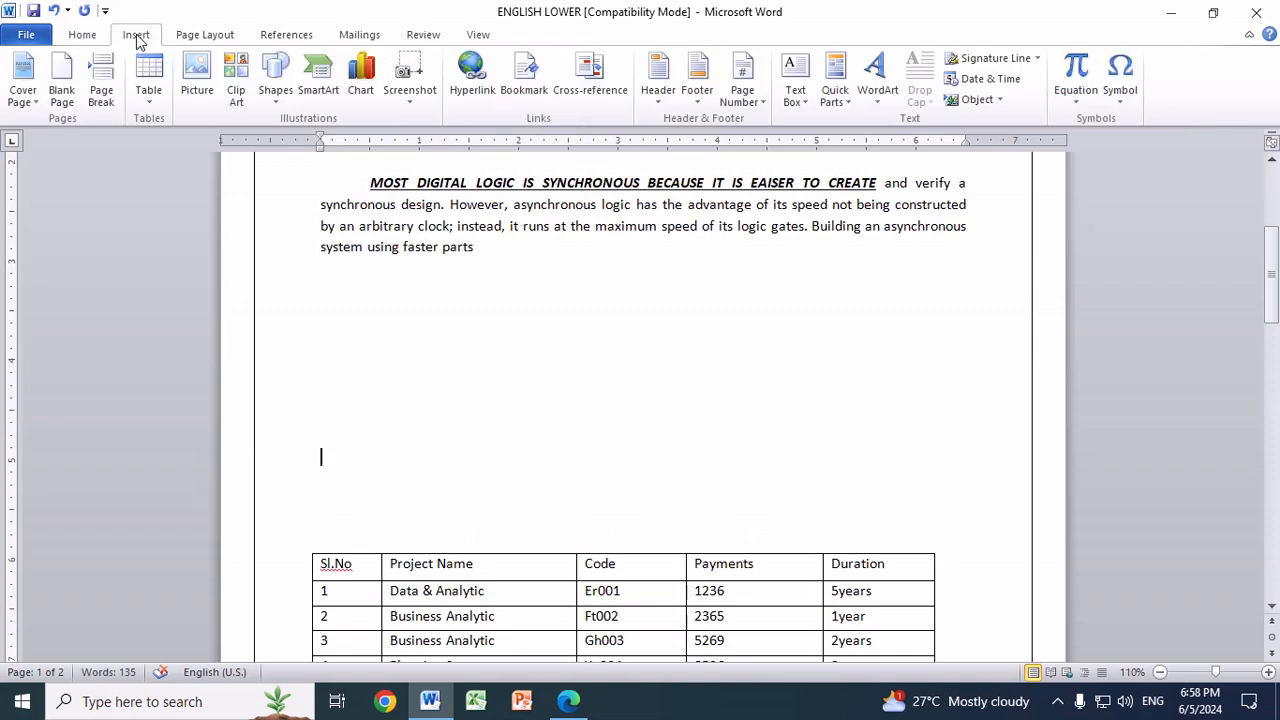
left_click(153, 108)
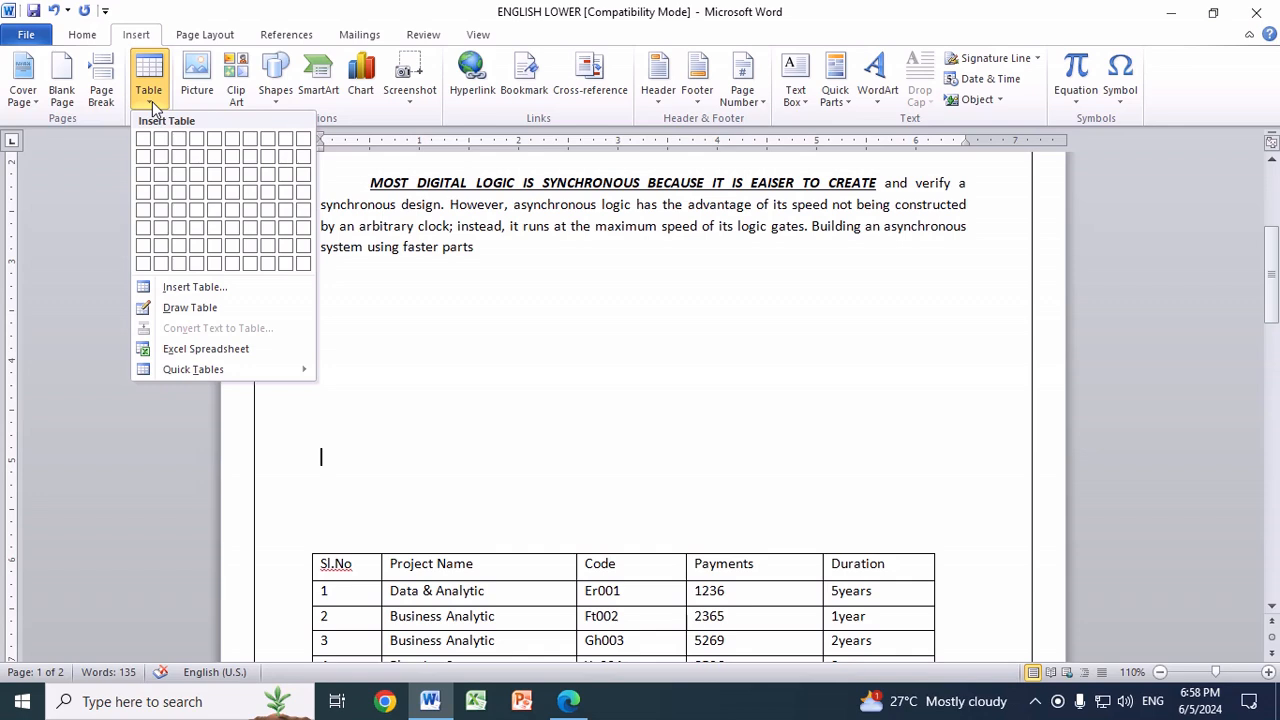
left_click(219, 218)
scroll(620, 460, "down", 2)
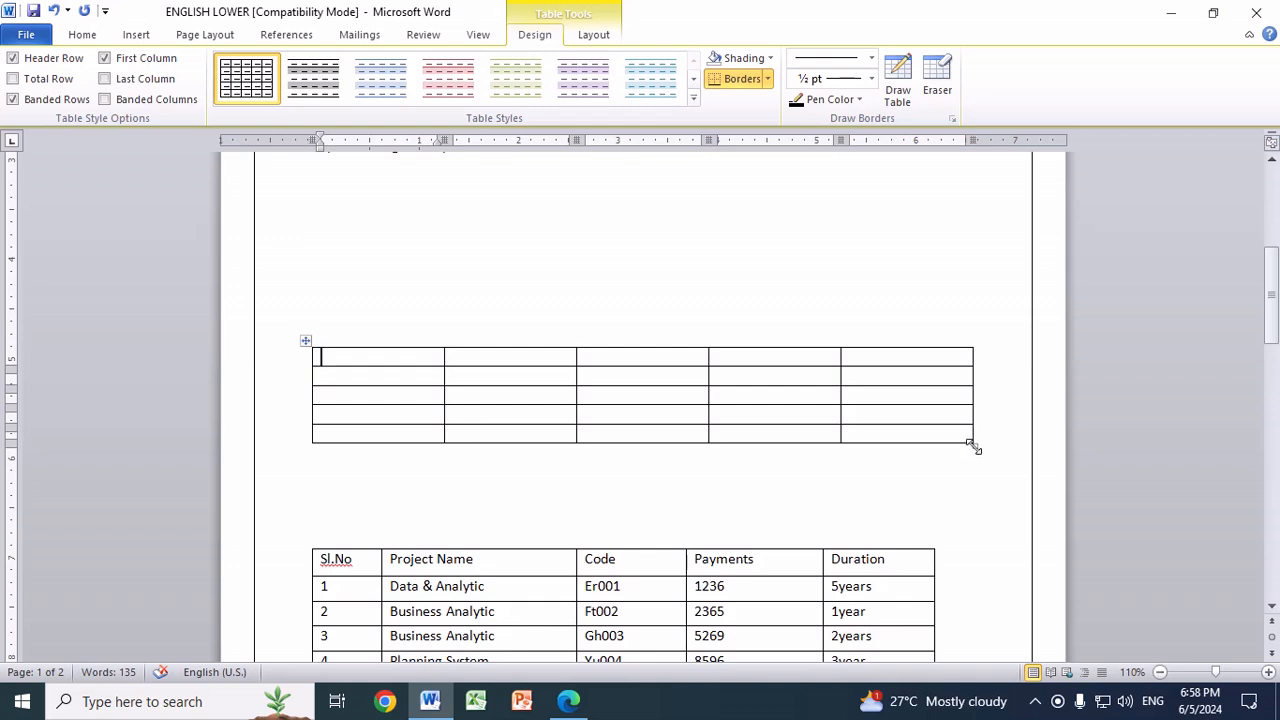
left_click_drag(974, 446, 958, 504)
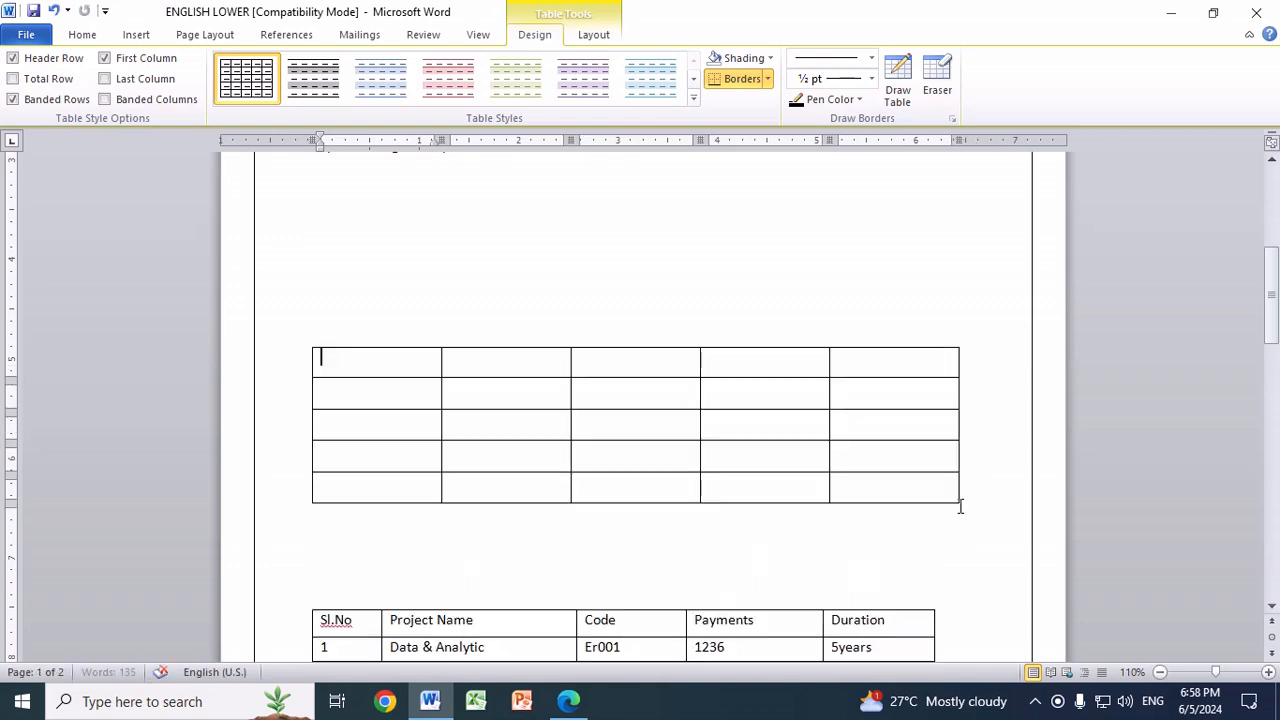
scroll(1008, 502, "down", 1)
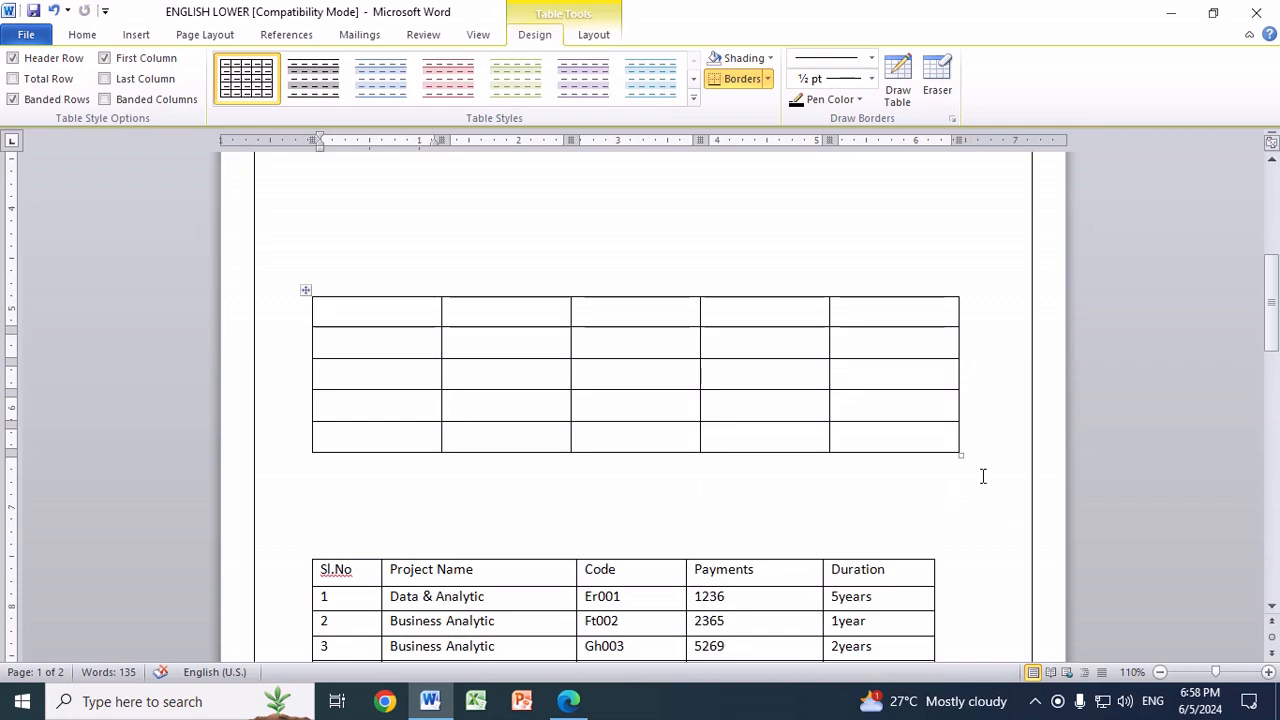
left_click_drag(960, 452, 934, 478)
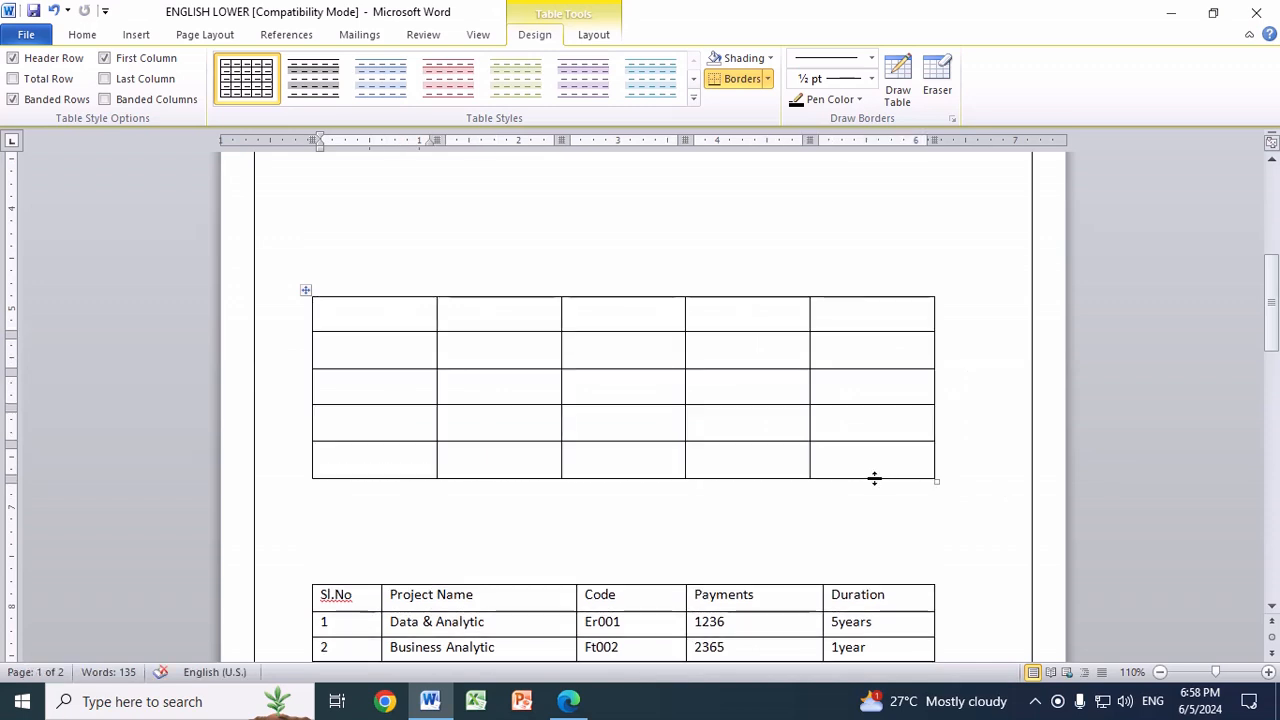
Step: Narrow the new table's first column and widen its second to roughly match the project table's columns
scroll(757, 492, "down", 3)
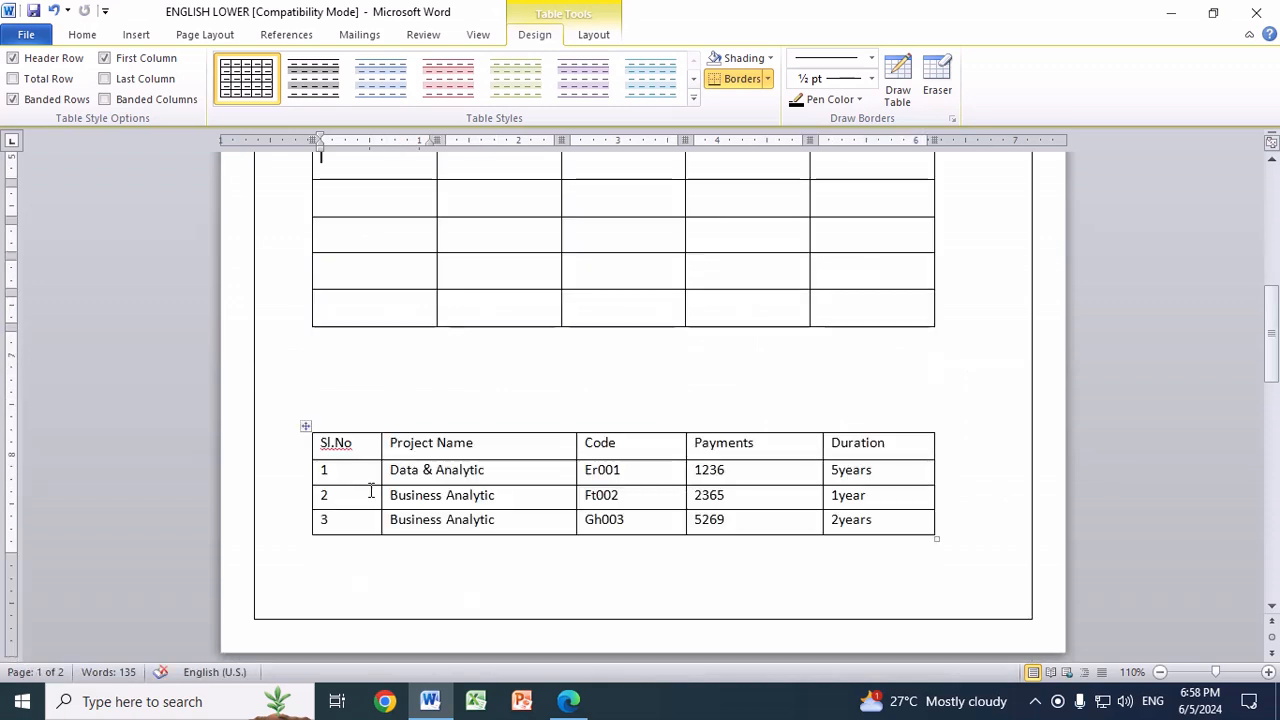
left_click(435, 236)
left_click_drag(436, 235, 380, 242)
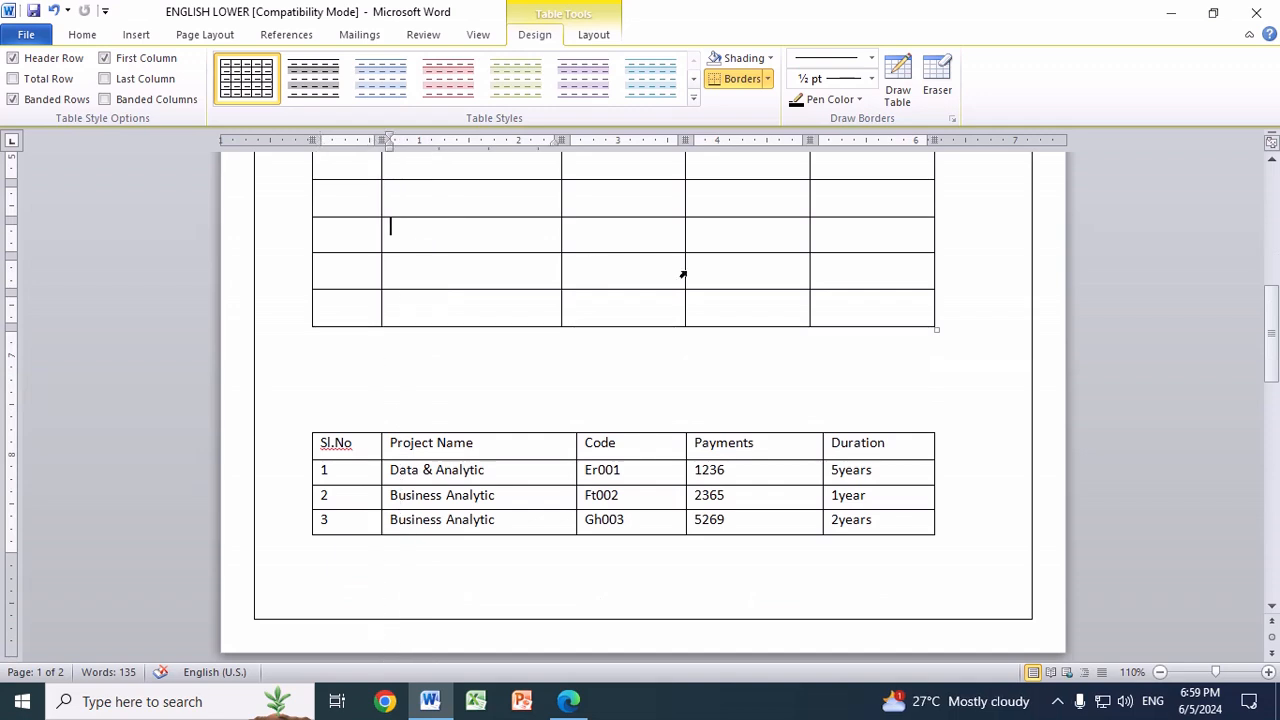
left_click_drag(561, 204, 578, 209)
scroll(903, 416, "up", 3)
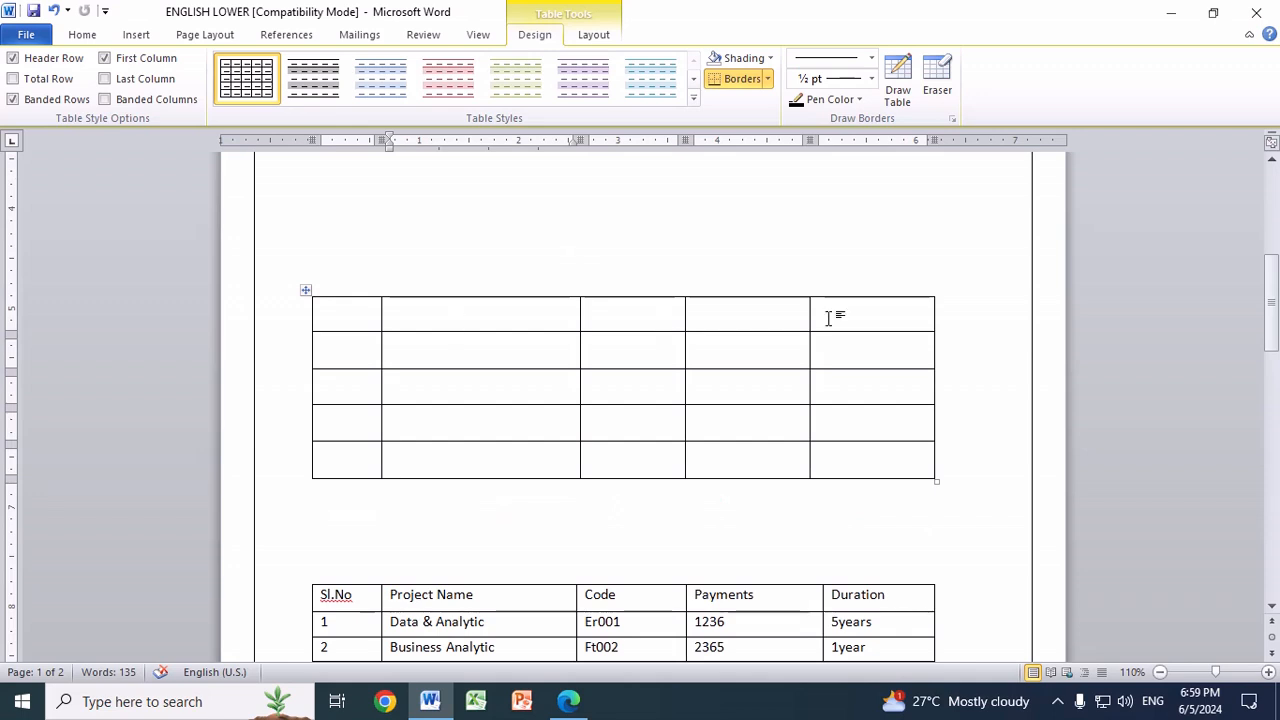
Step: Enter the headers SL.NO and PARTICULARS in the first two cells of the new table's top row
left_click(360, 316)
type("SL.NO")
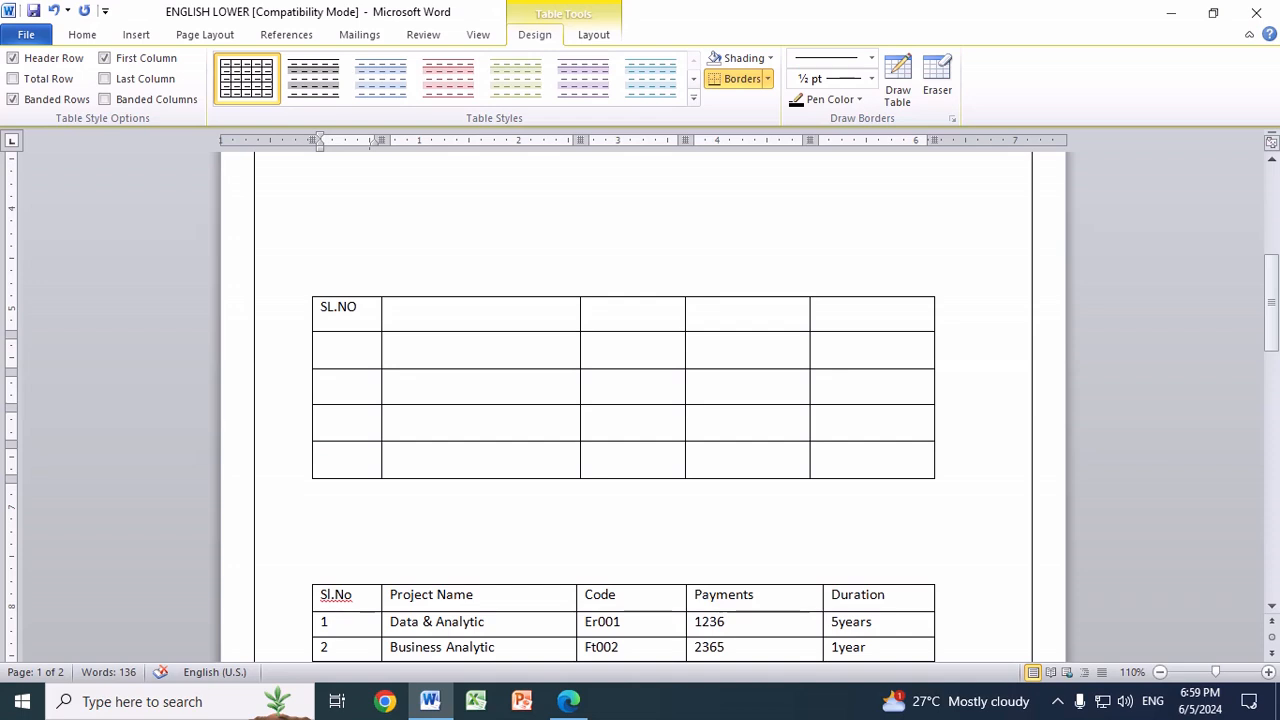
key("Tab")
type("PARTICULARS")
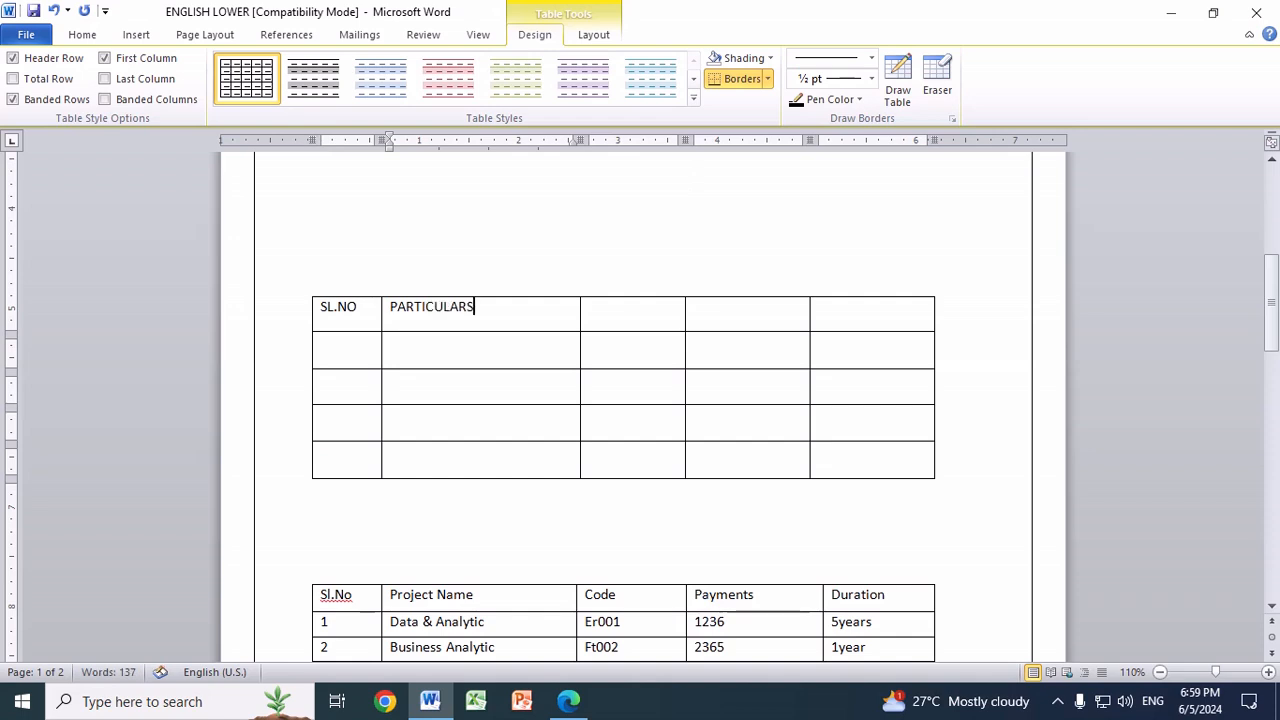
key("Tab")
scroll(620, 340, "down", 6)
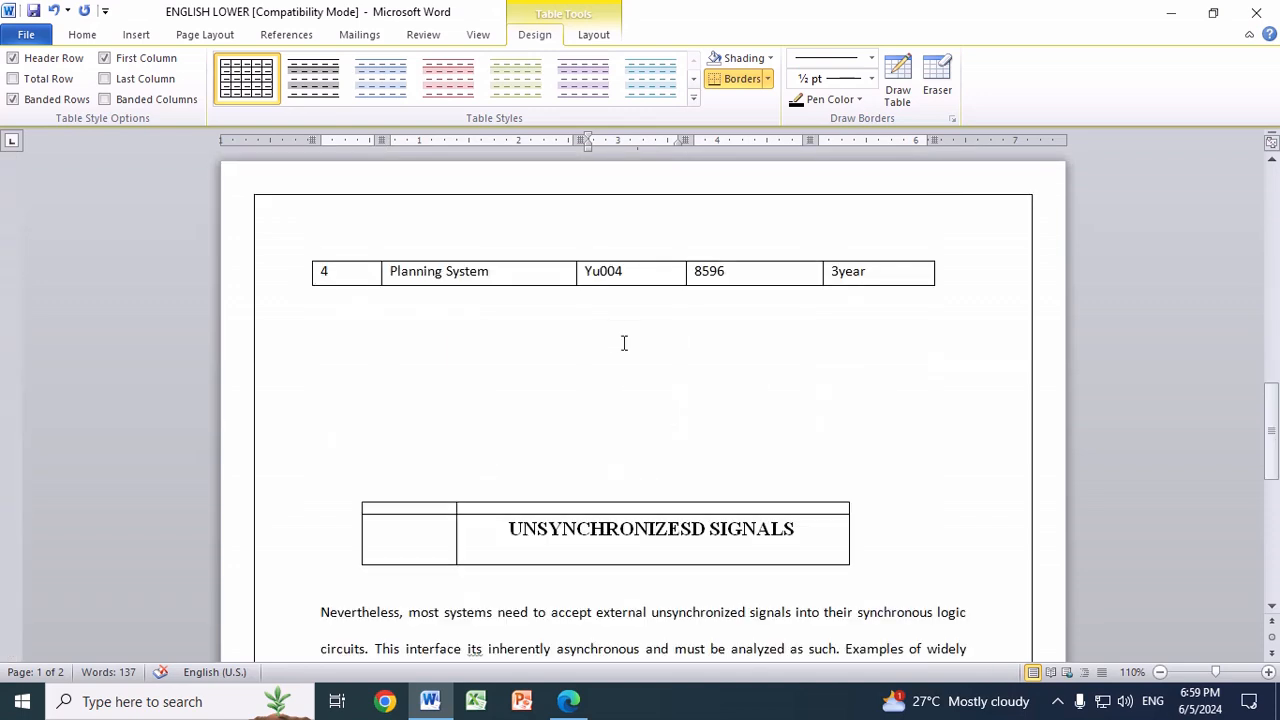
Step: Switch the Nevertheless paragraph to single line spacing and back to double, and view its line spacing options
scroll(624, 343, "down", 3)
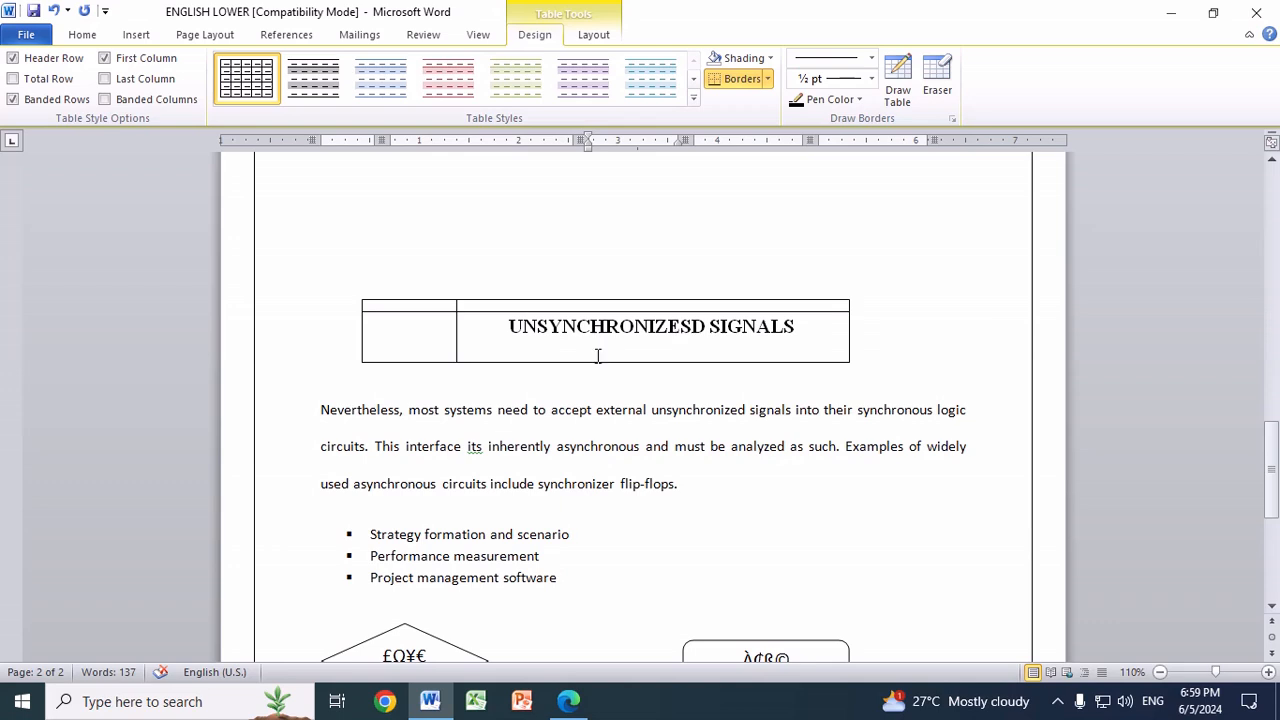
scroll(597, 356, "down", 2)
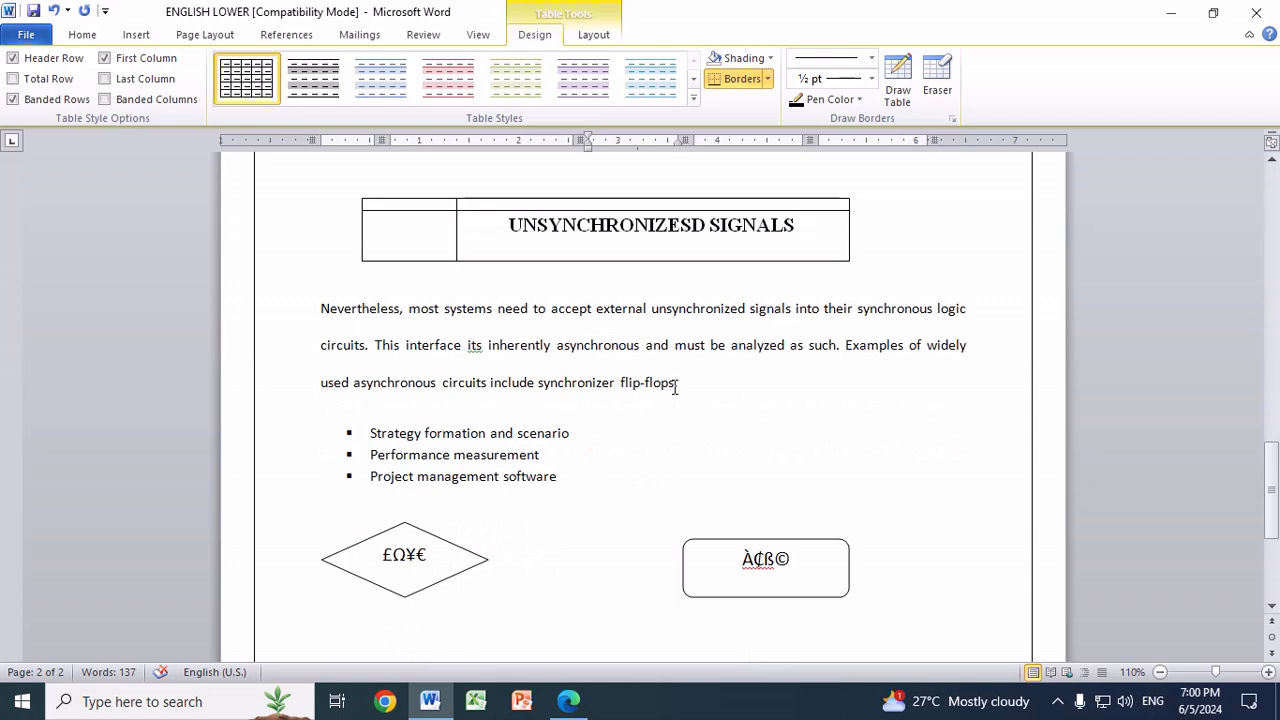
left_click_drag(321, 310, 743, 403)
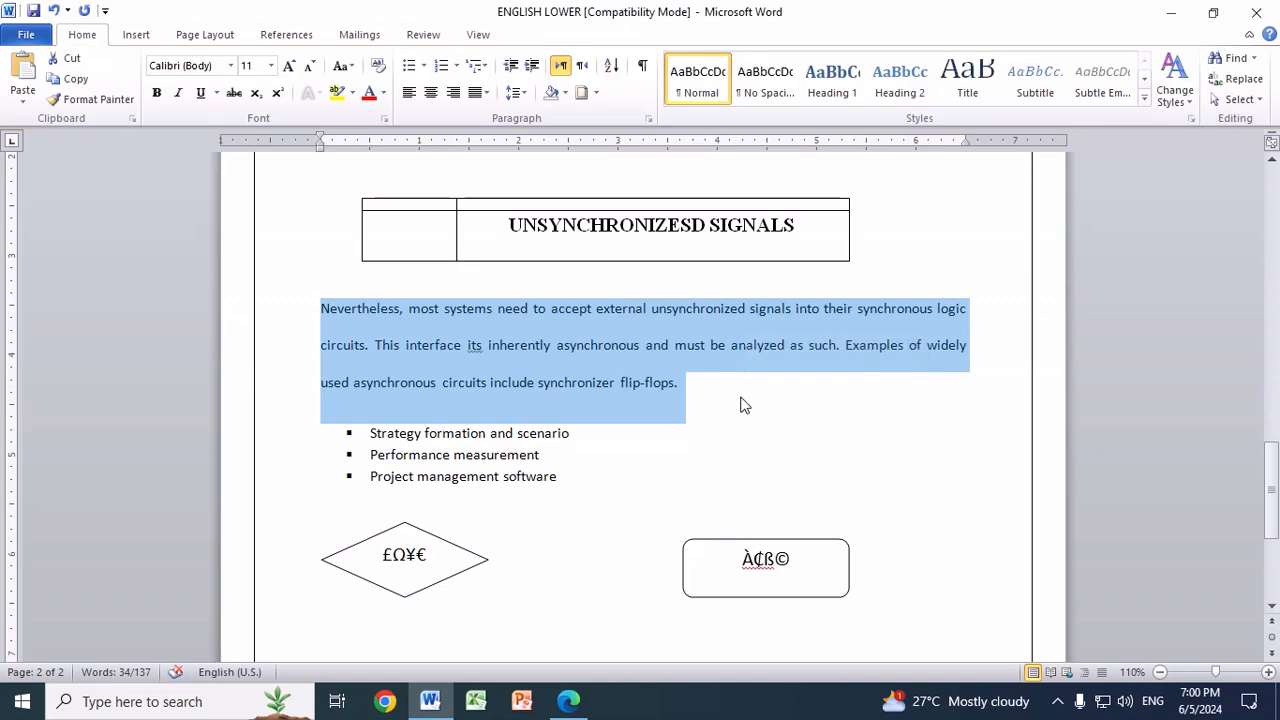
key("ctrl+1")
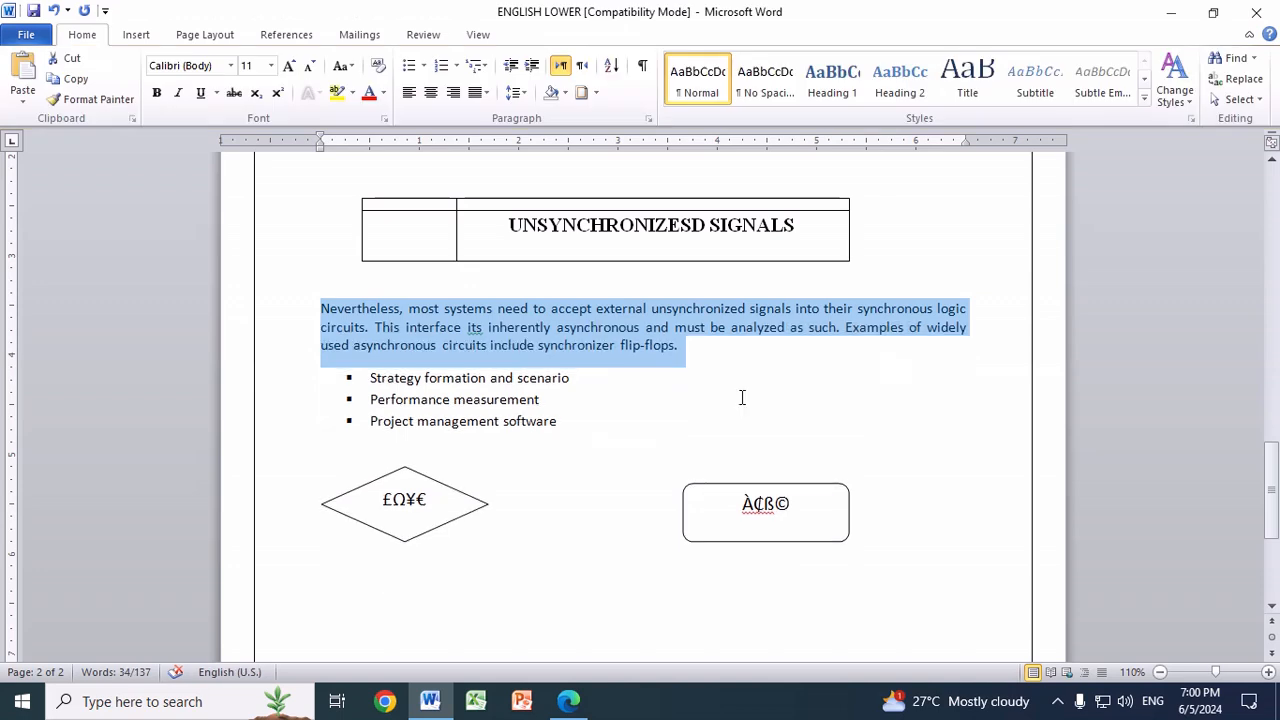
key("ctrl+2")
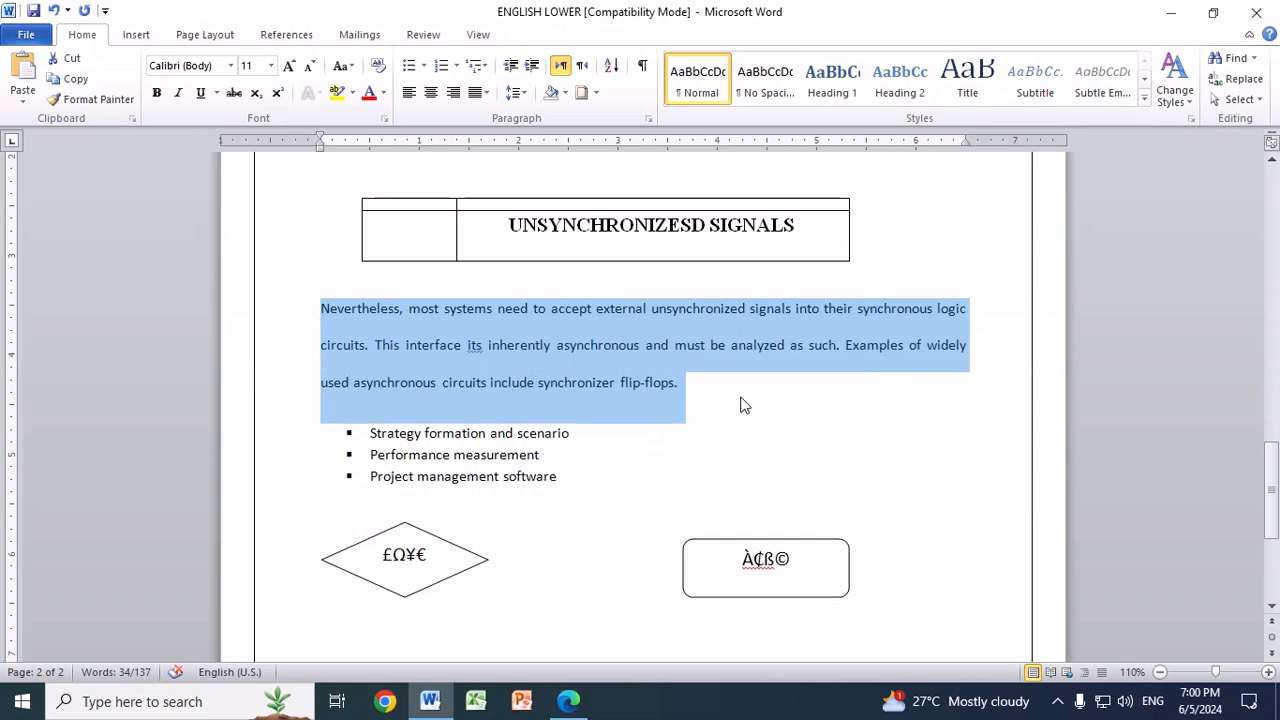
key("ctrl+1")
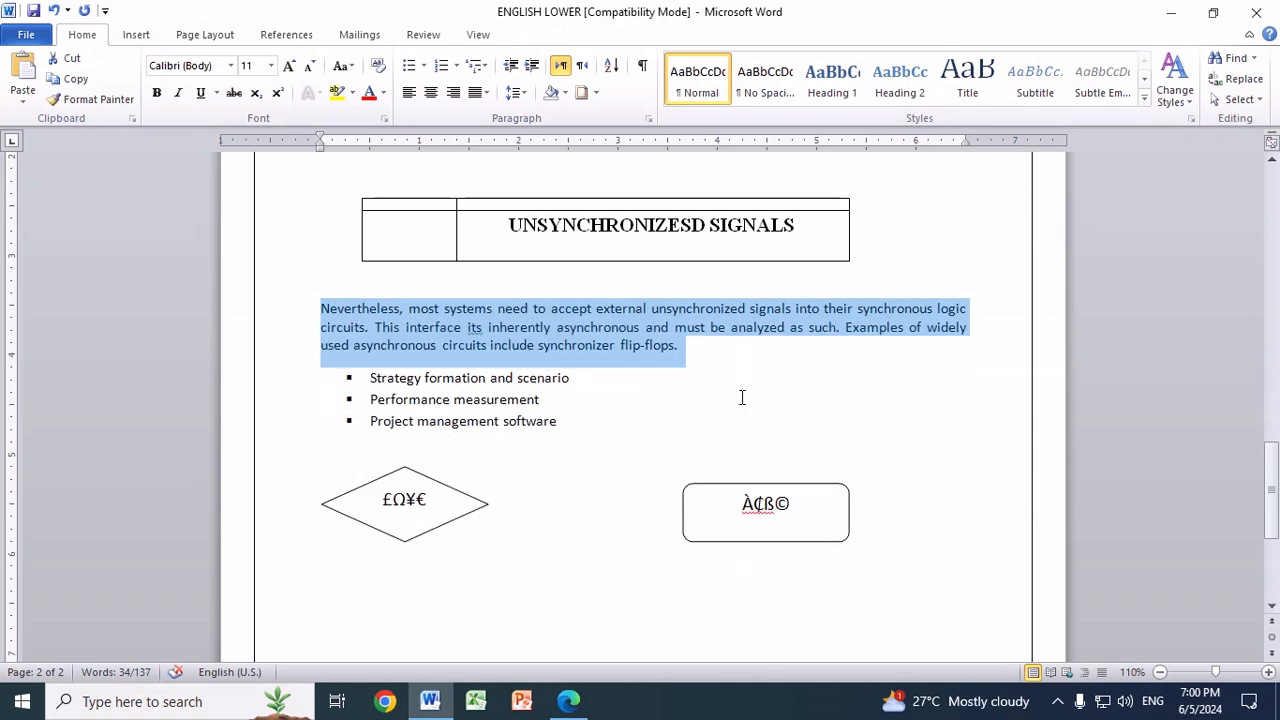
key("ctrl+2")
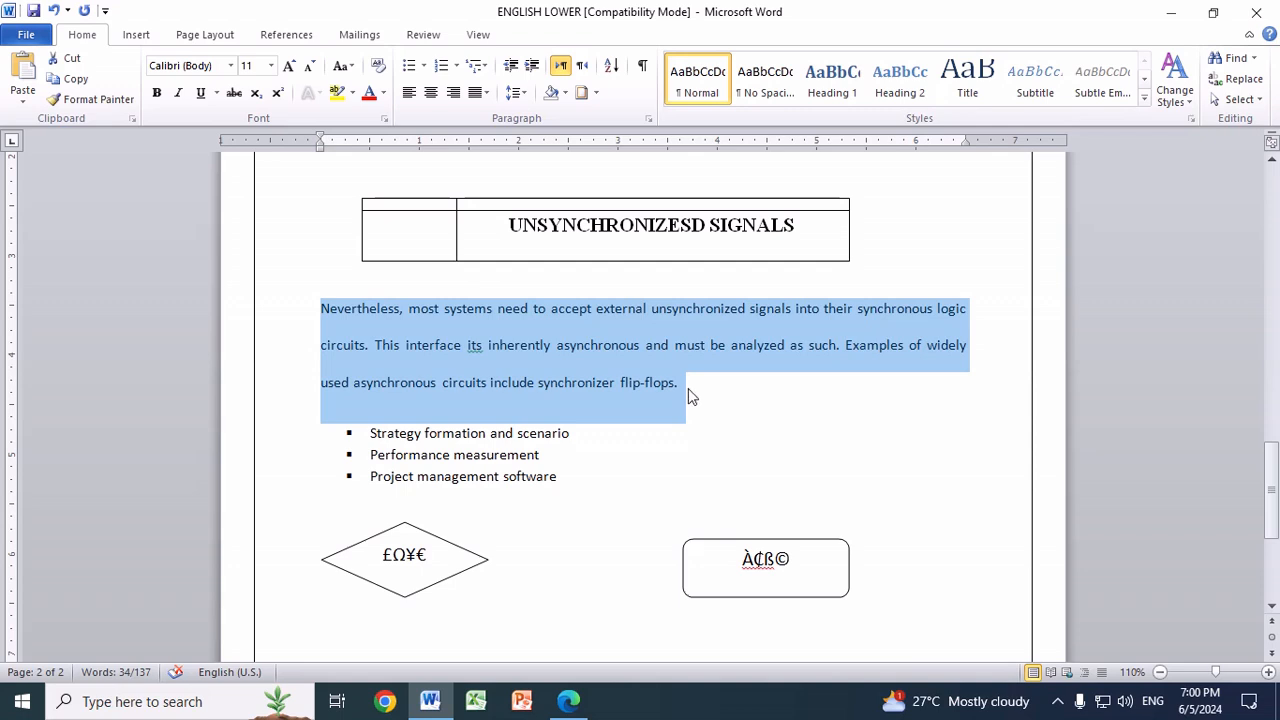
left_click(690, 426)
left_click_drag(323, 314, 695, 401)
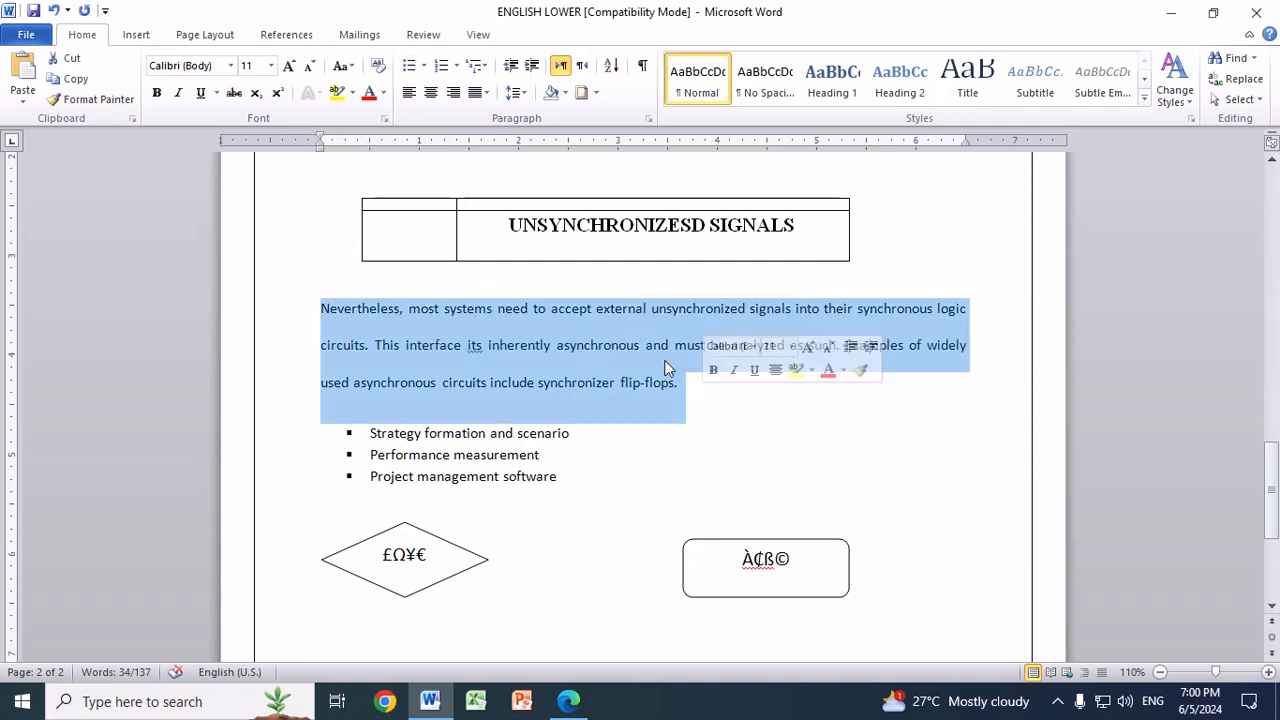
left_click(524, 92)
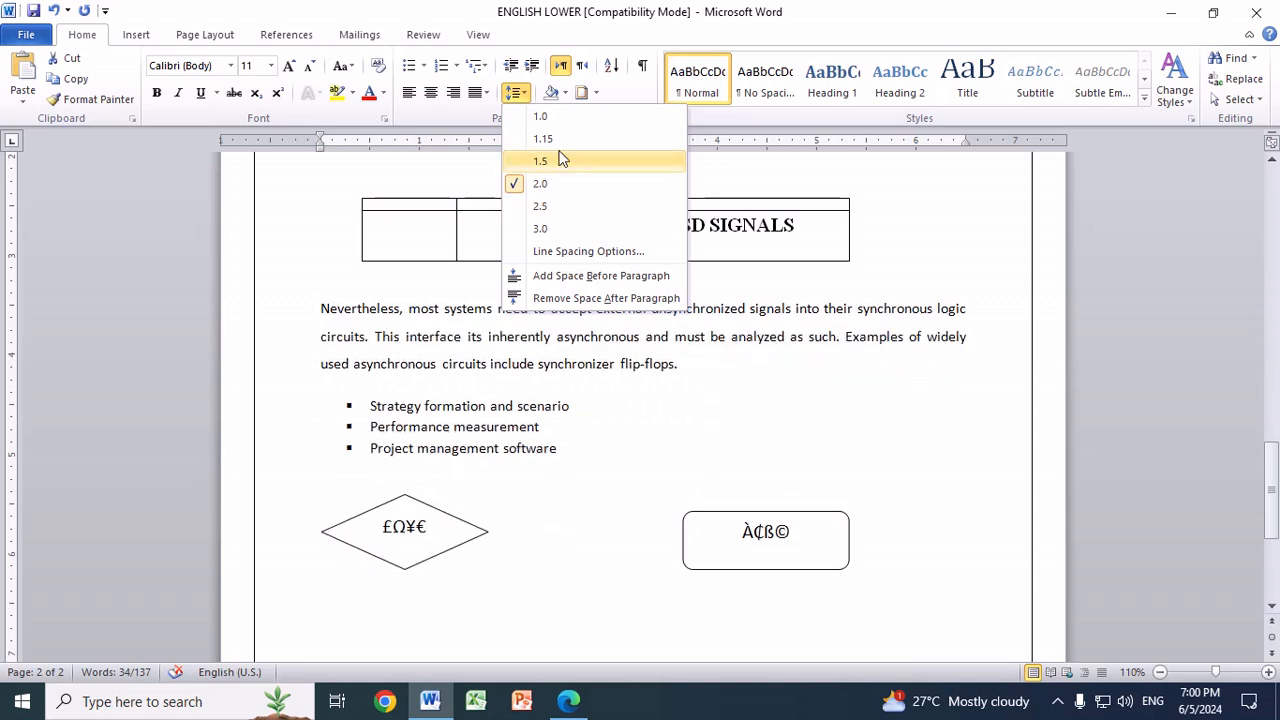
left_click(732, 401)
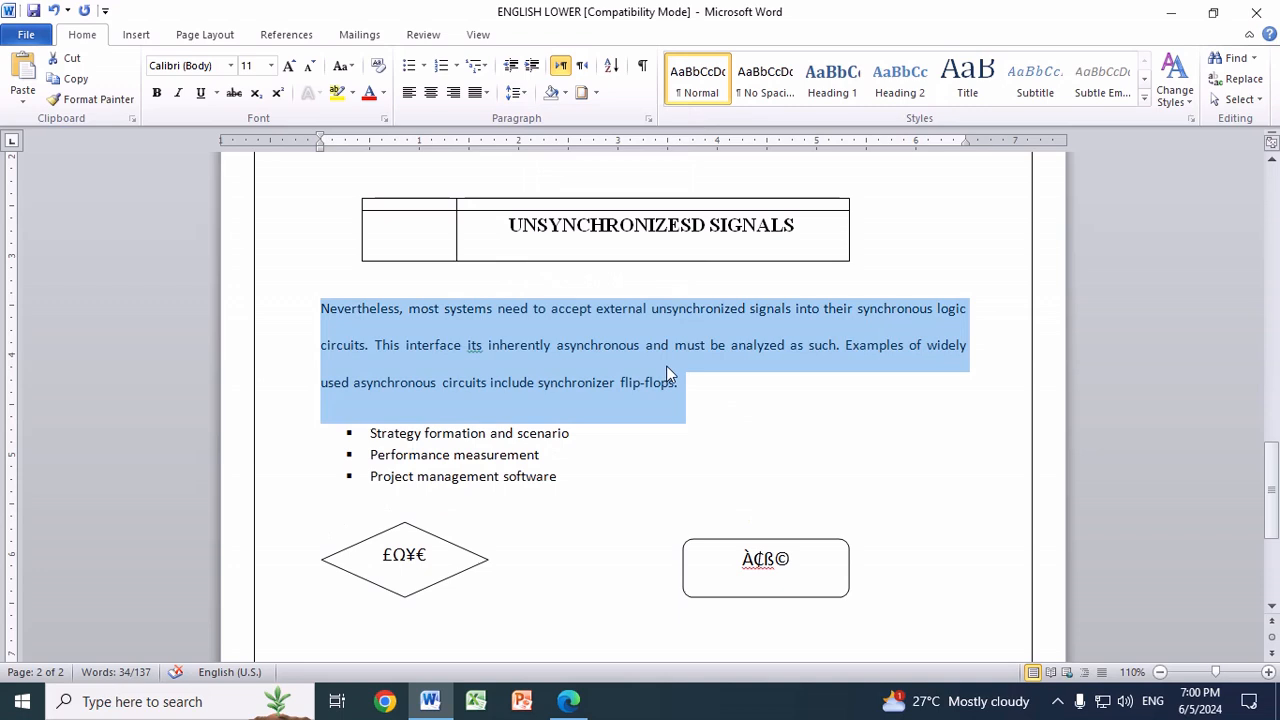
Step: Add two new lines directly below the end of the Nevertheless paragraph
left_click(686, 386)
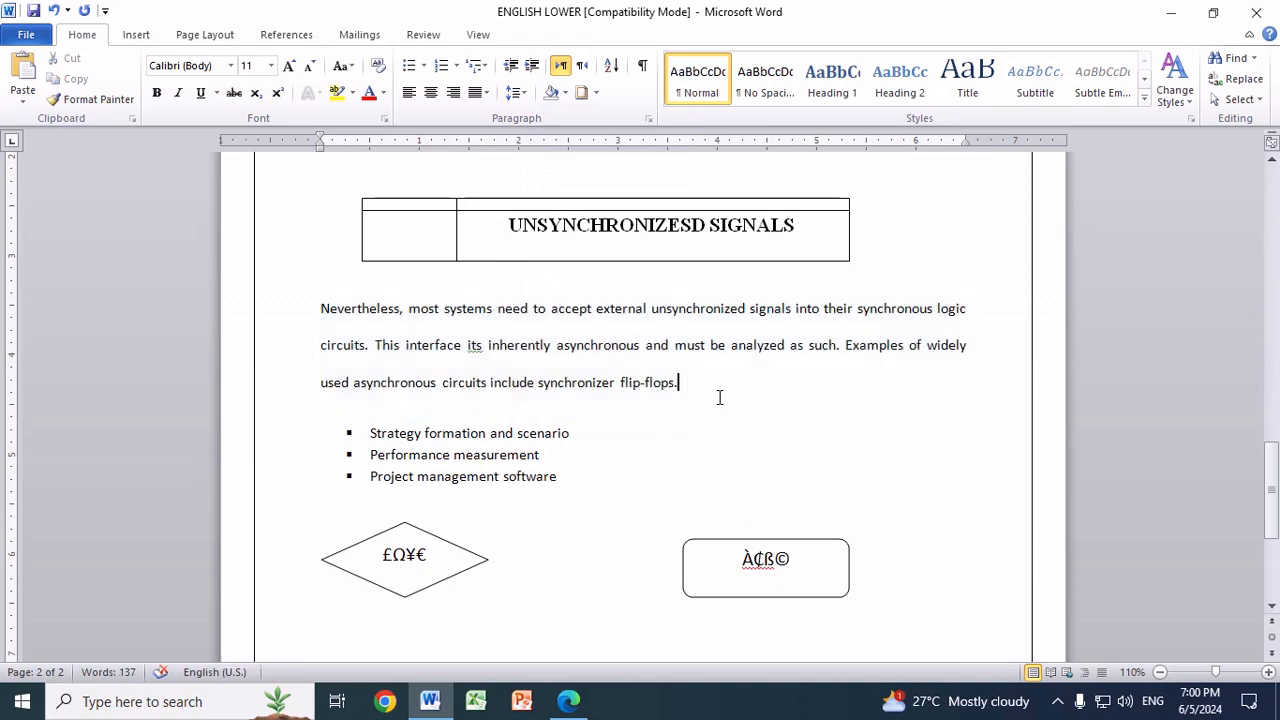
key("Return")
key("Return")
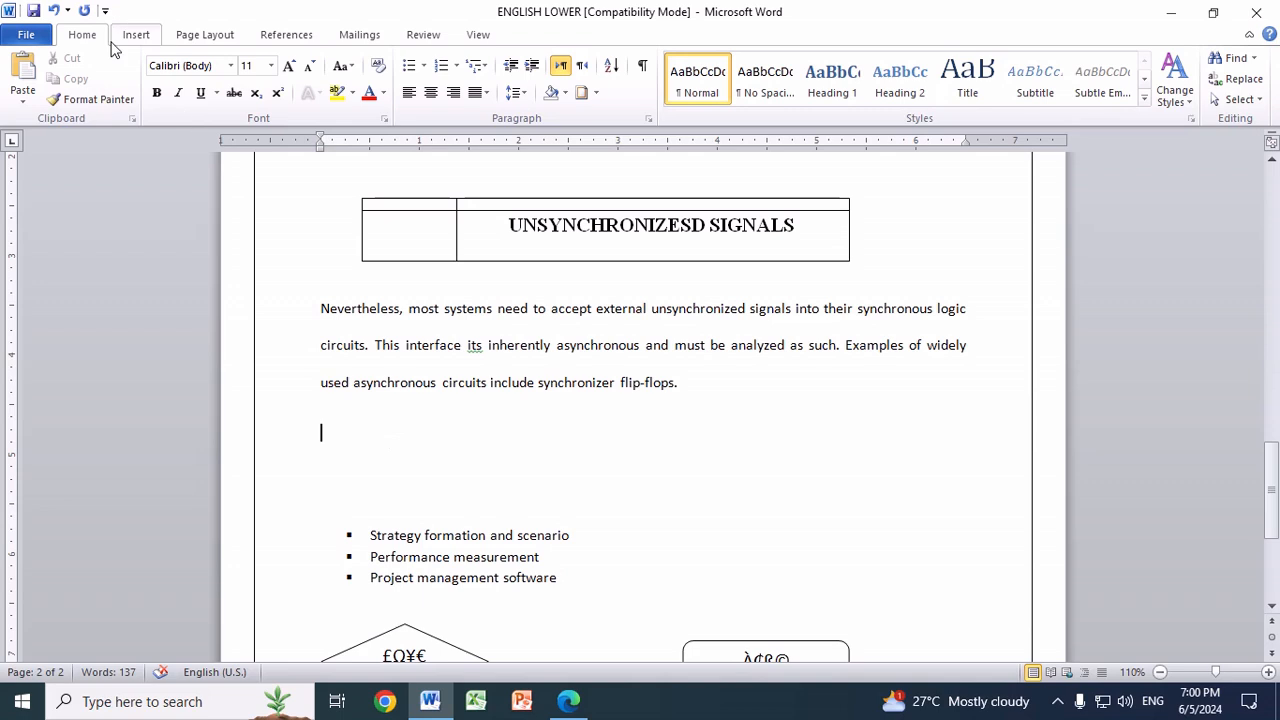
left_click(425, 66)
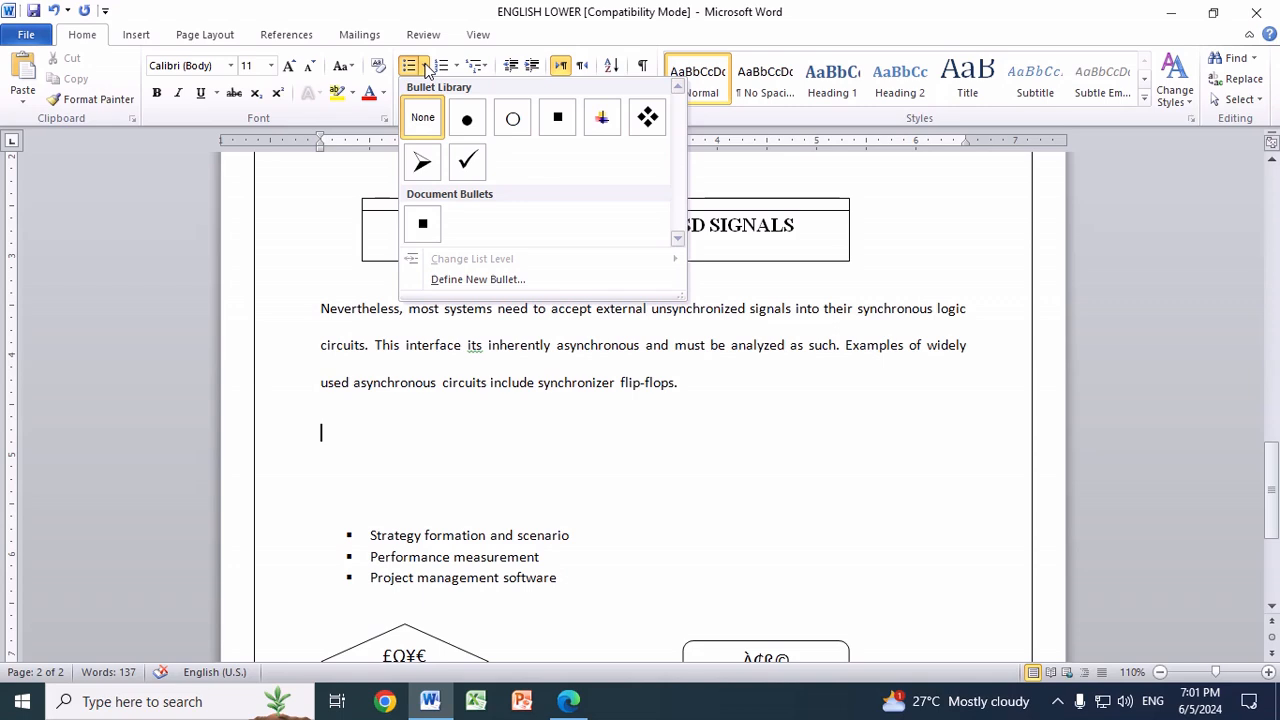
left_click(470, 163)
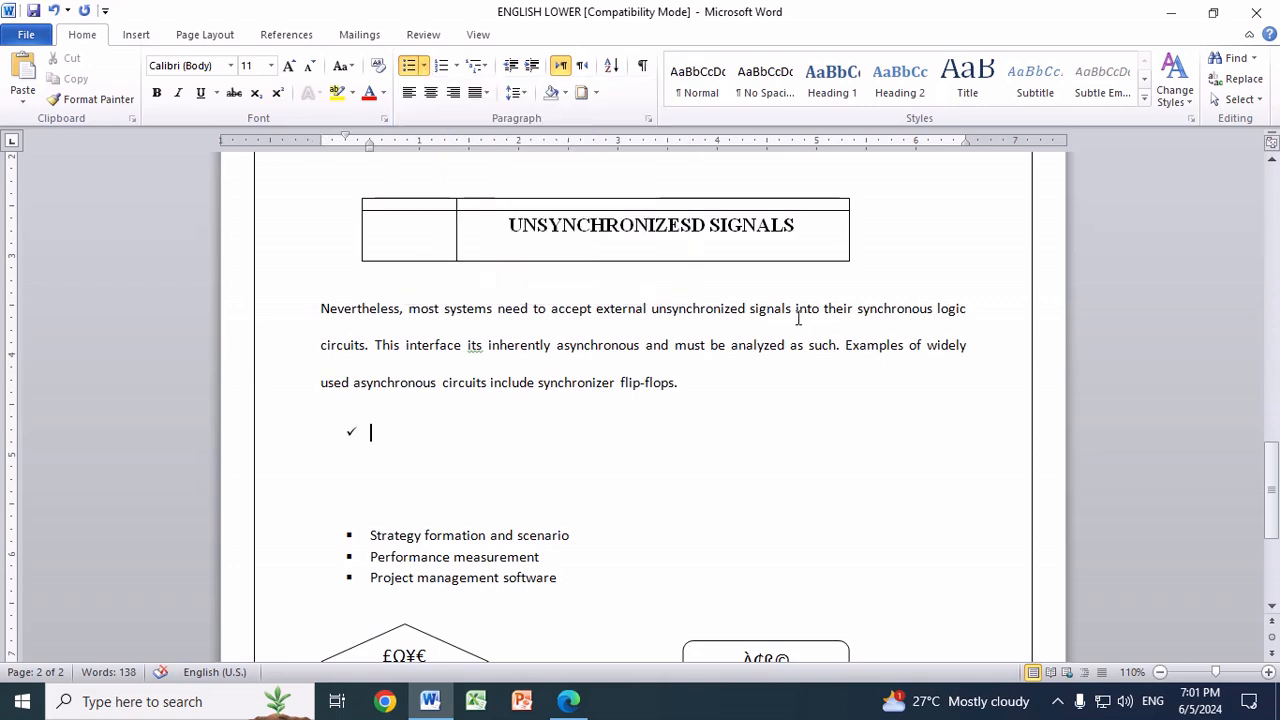
type("STRATER")
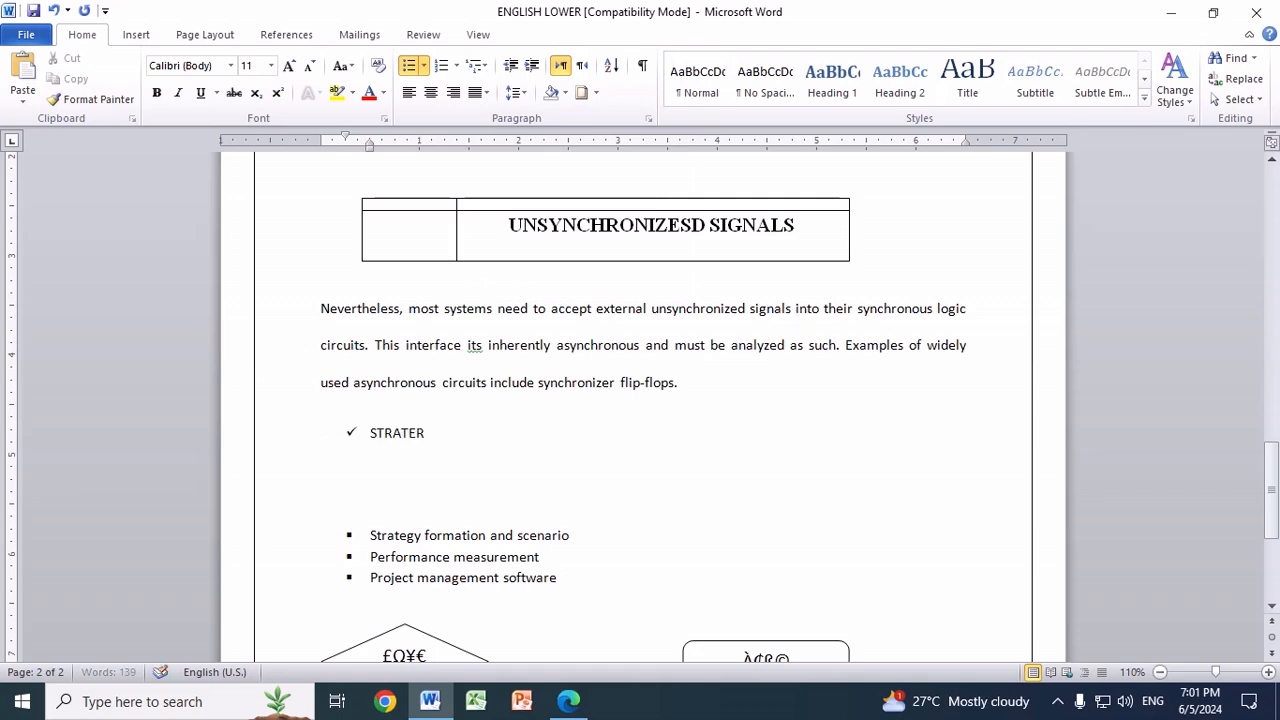
key("BackSpace")
key("BackSpace")
key("BackSpace")
key("BackSpace")
key("BackSpace")
key("BackSpace")
key("BackSpace")
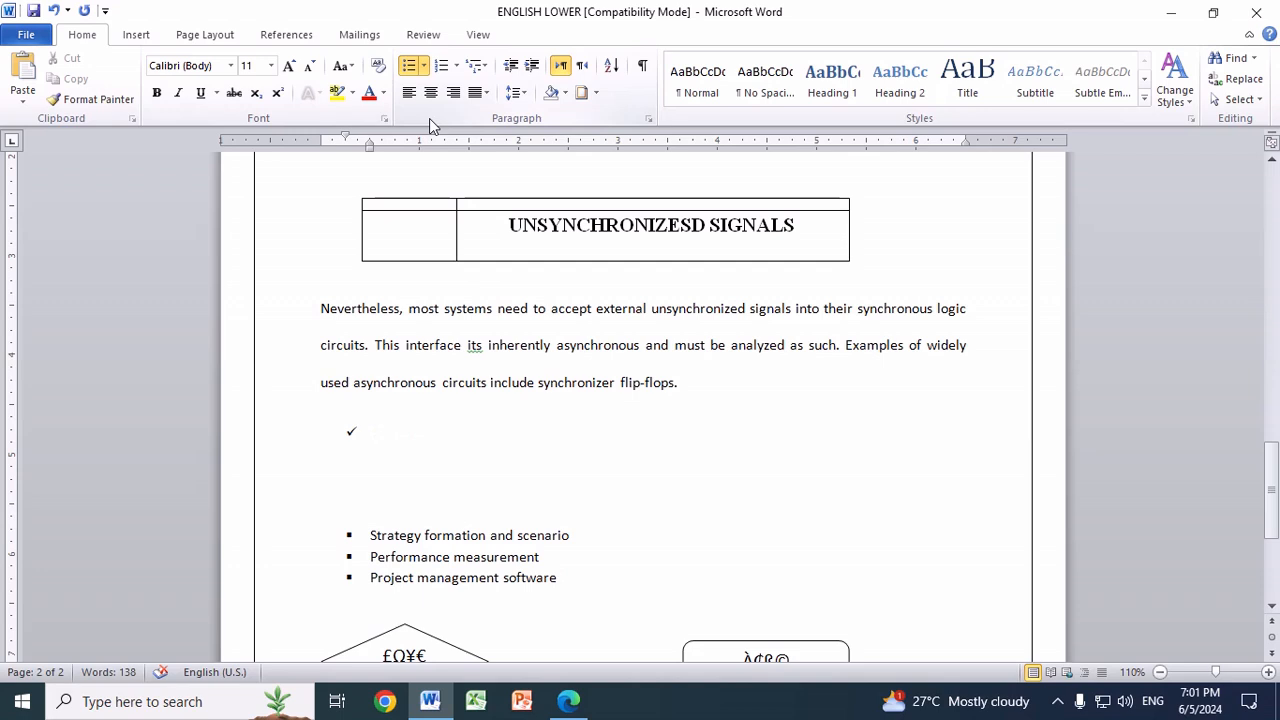
key("BackSpace")
Step: Start a square-bulleted list below the Nevertheless paragraph with the item "Strategy formation and scenario"
left_click(425, 66)
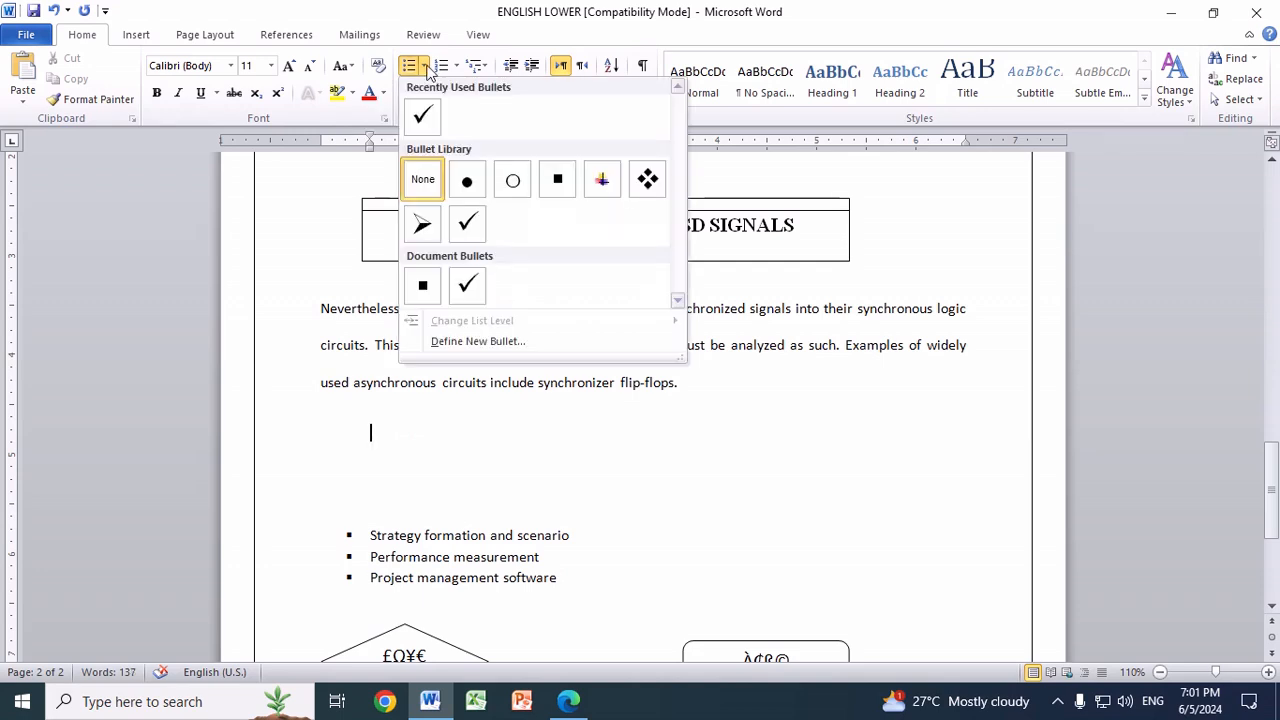
left_click(558, 181)
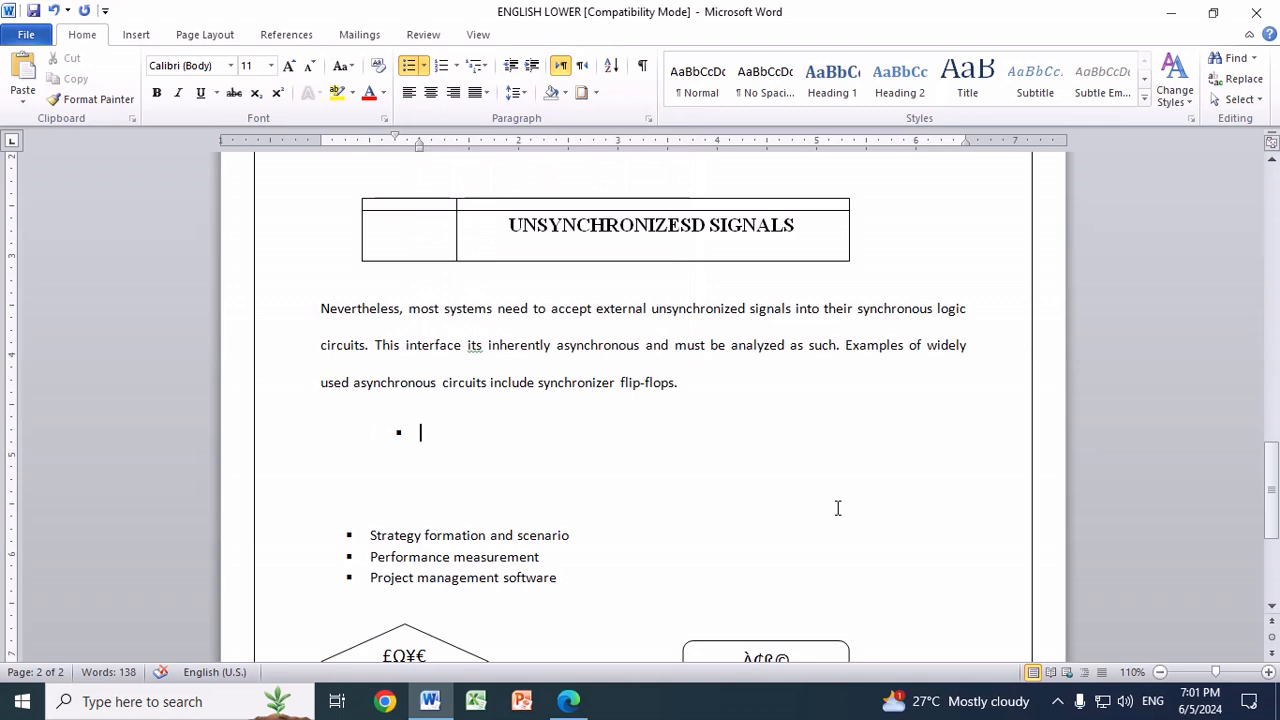
type("Strategy formatio")
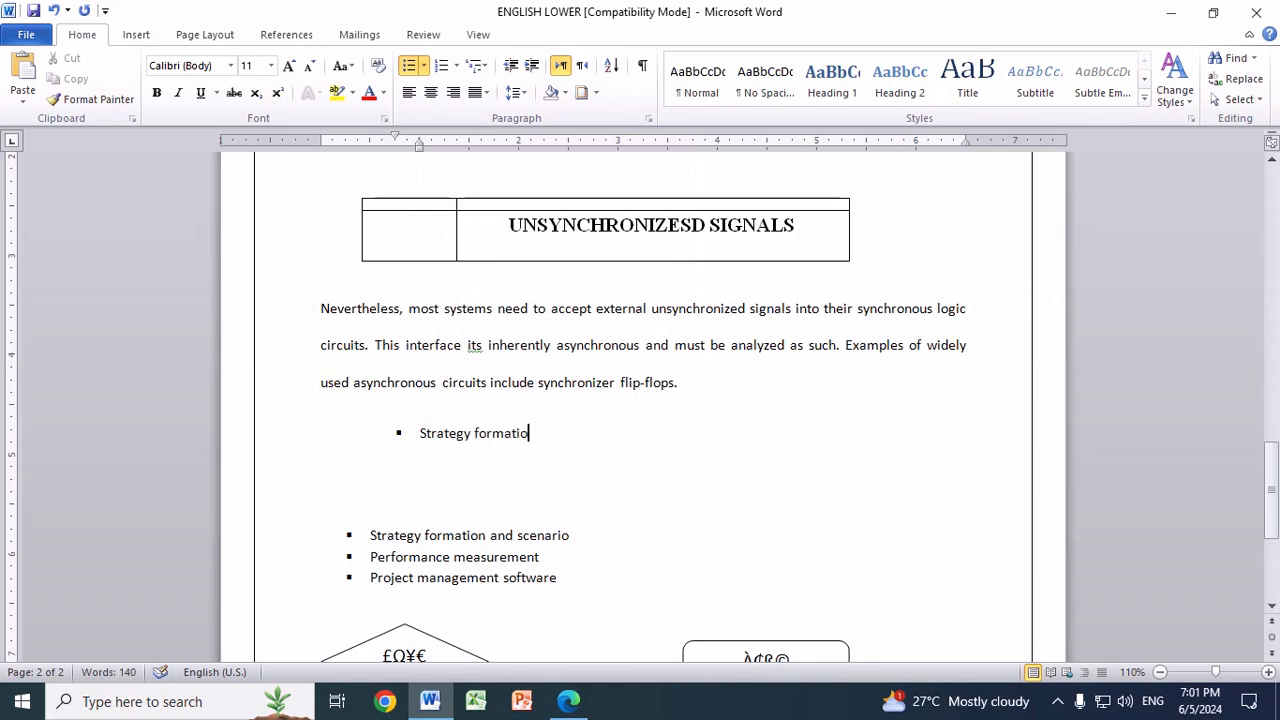
type("n and scenario")
key("Return")
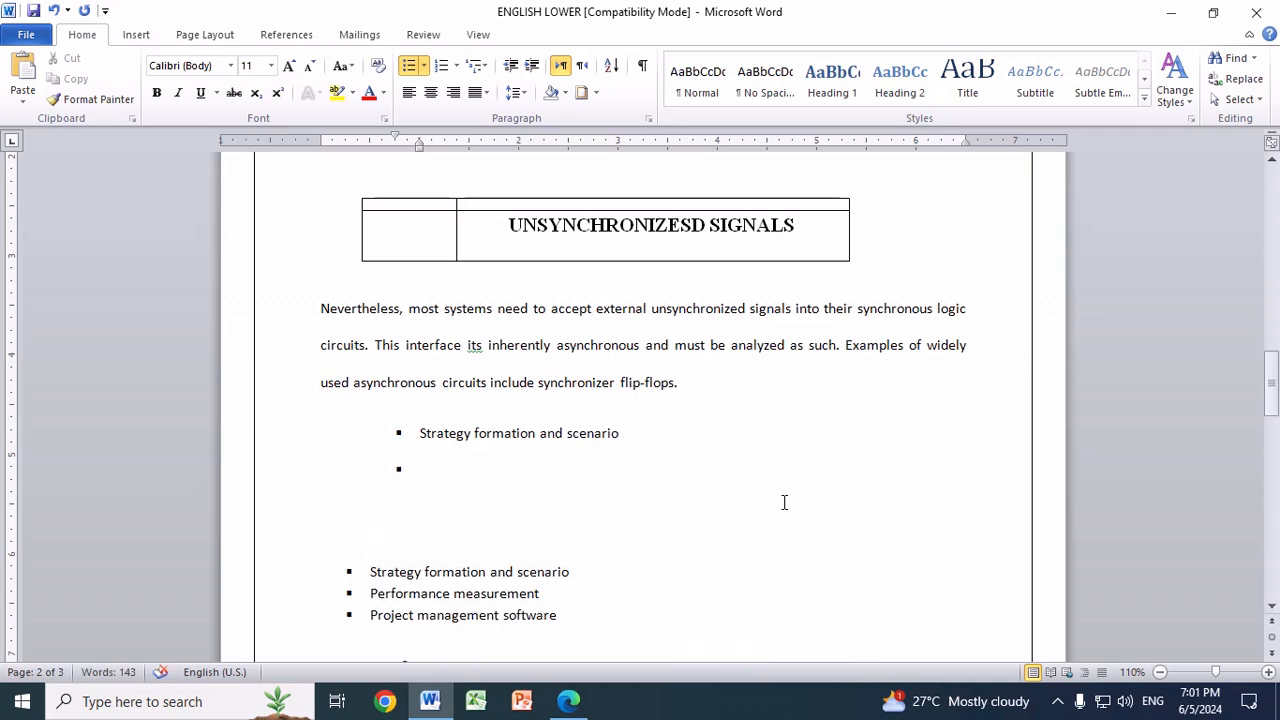
Step: Add the placeholder bullet items "Fksdfjsdf ssfj" and "Ffsfjsdfsfsdf", and end the bulleted list
type("Fksdfjsdf ss")
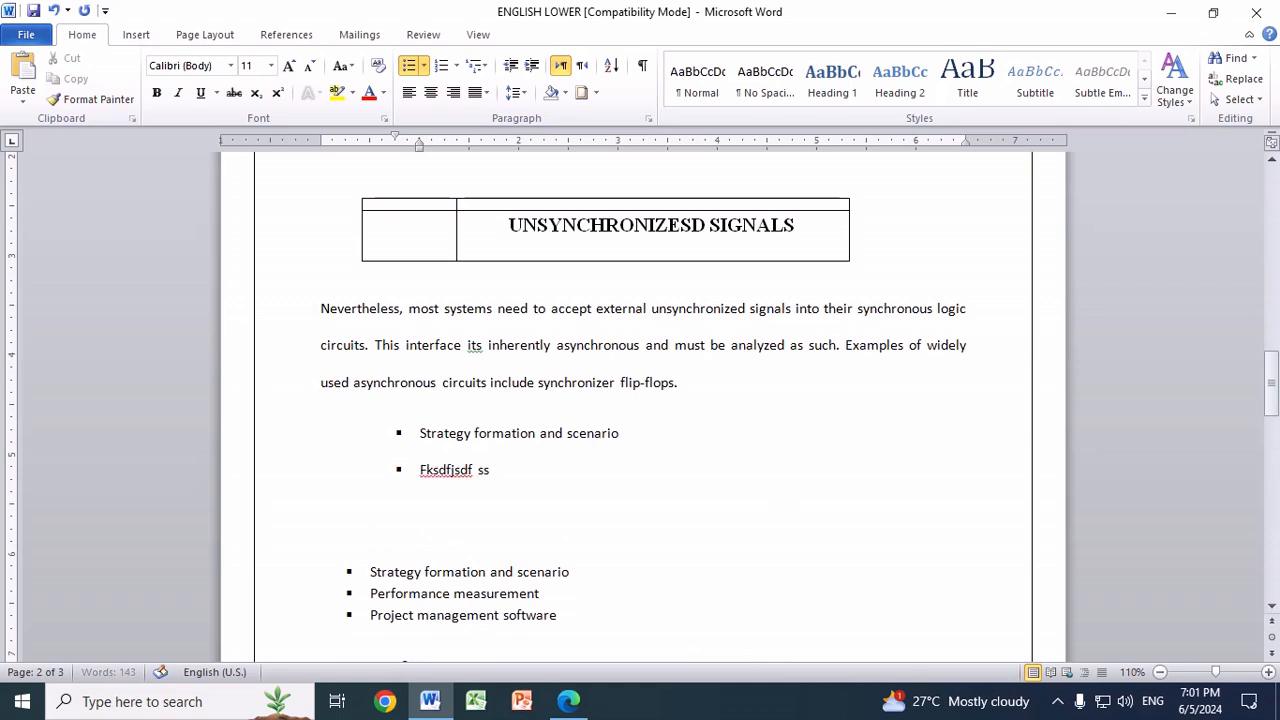
type("fj")
key("Return")
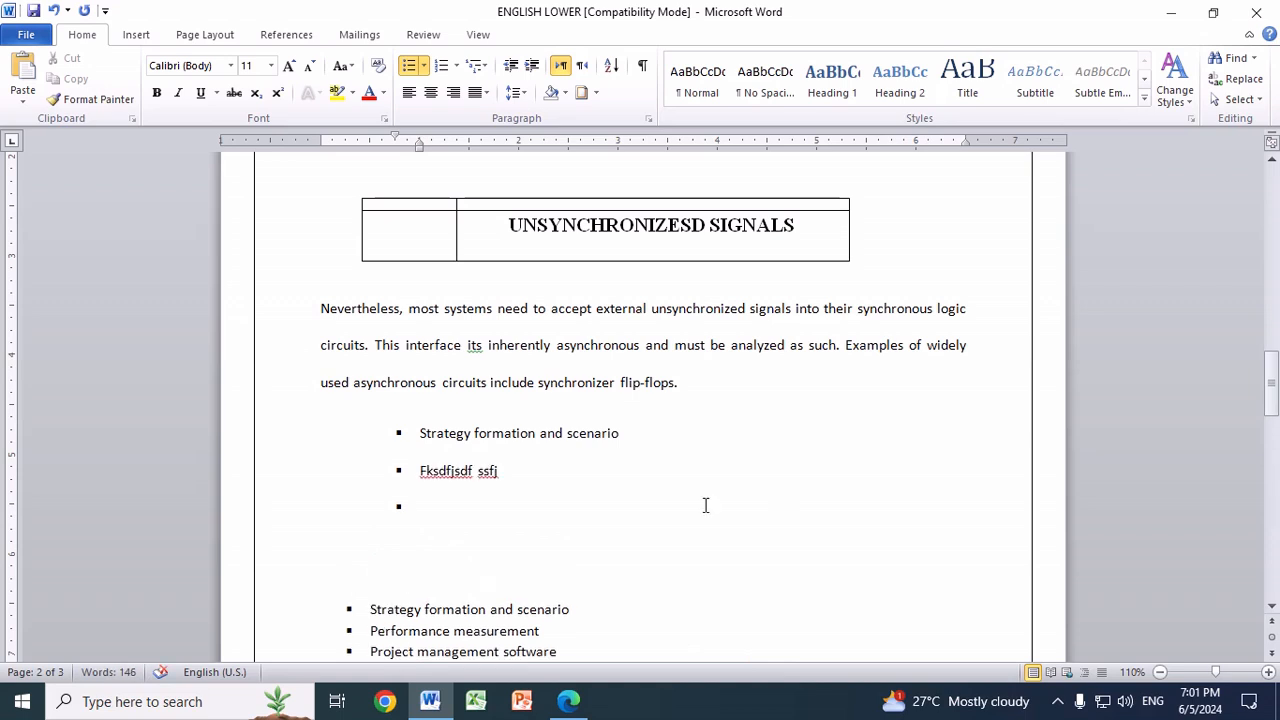
type("ffsfjsdfsfsdf")
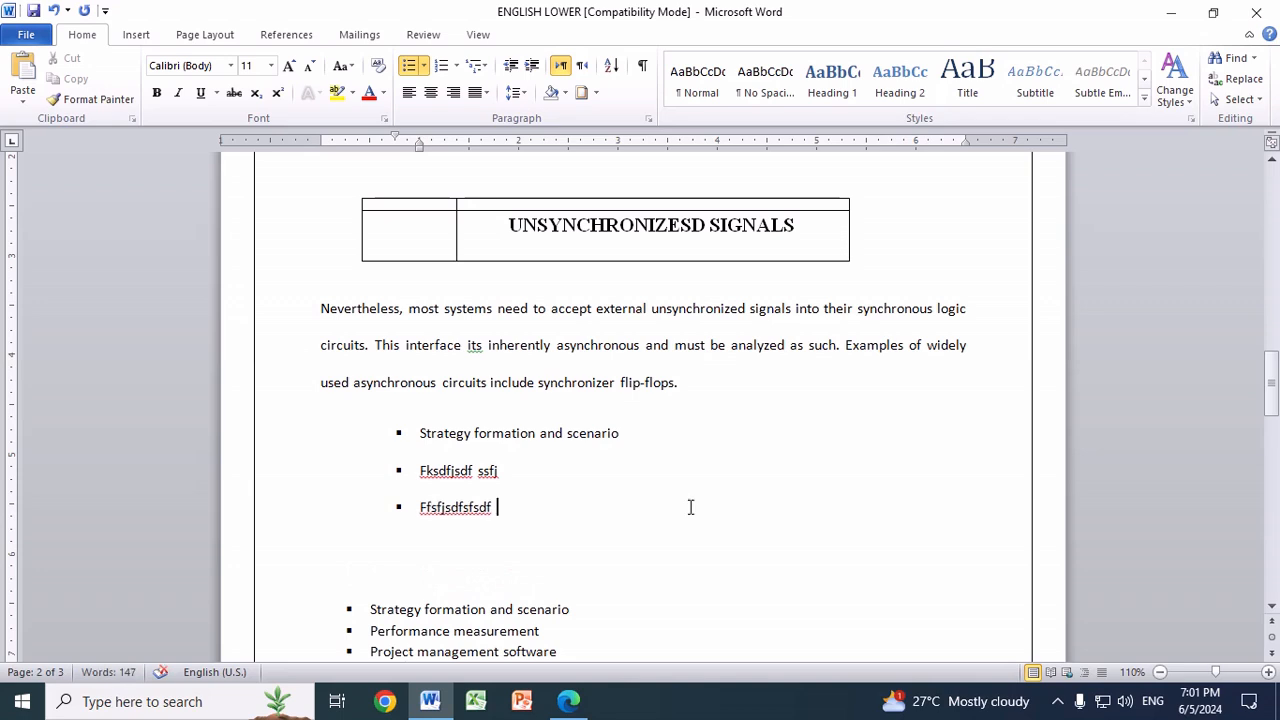
key("Return")
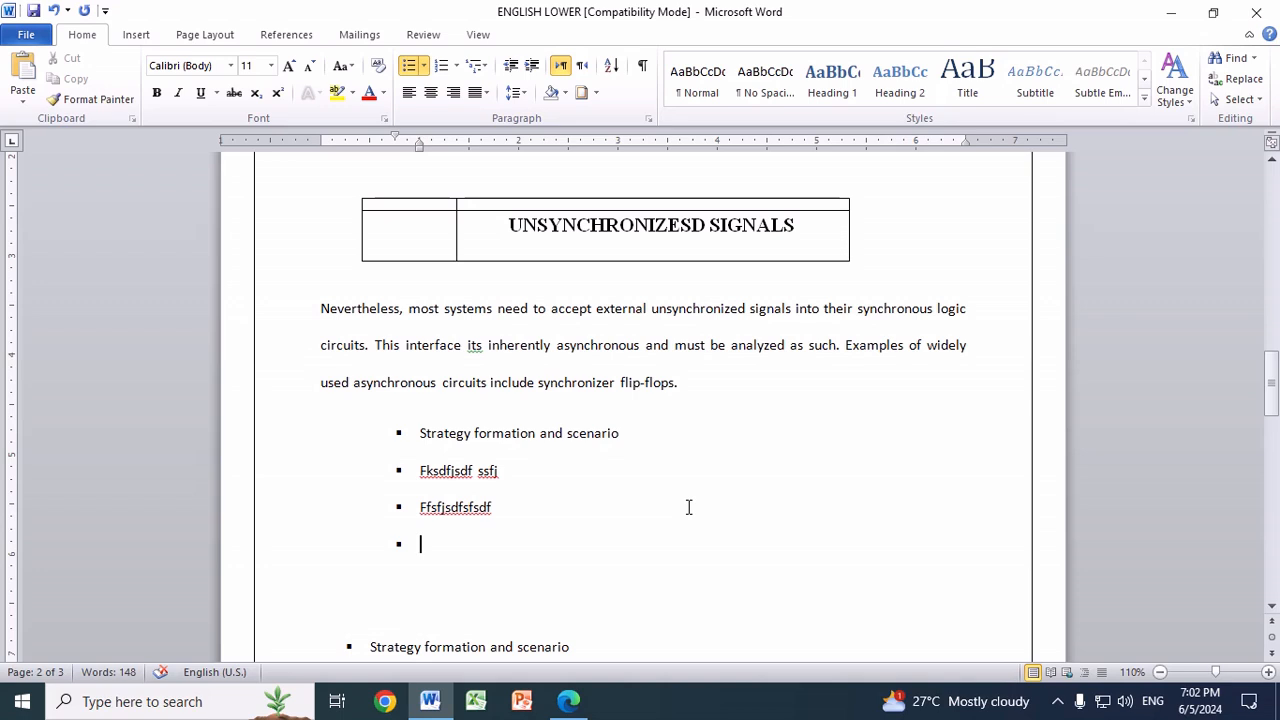
key("Return")
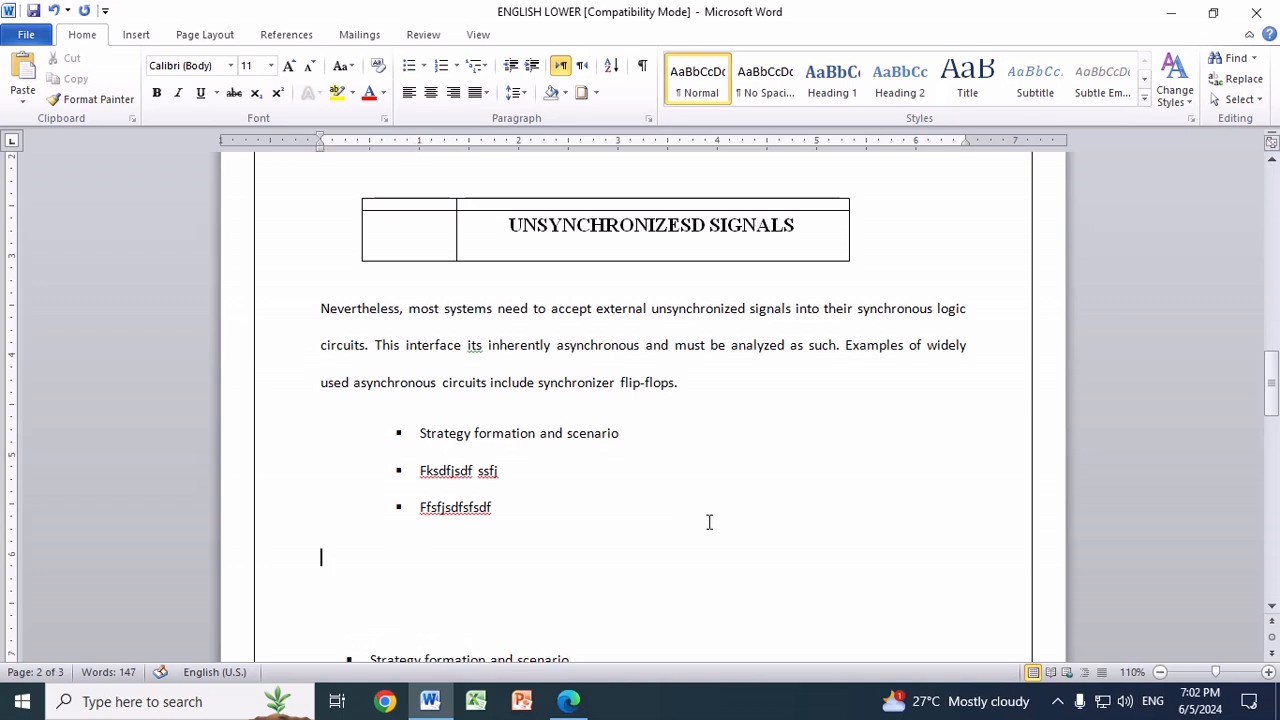
Step: Delete the blank lines between the new bulleted list and the original one below it
scroll(709, 522, "down", 5)
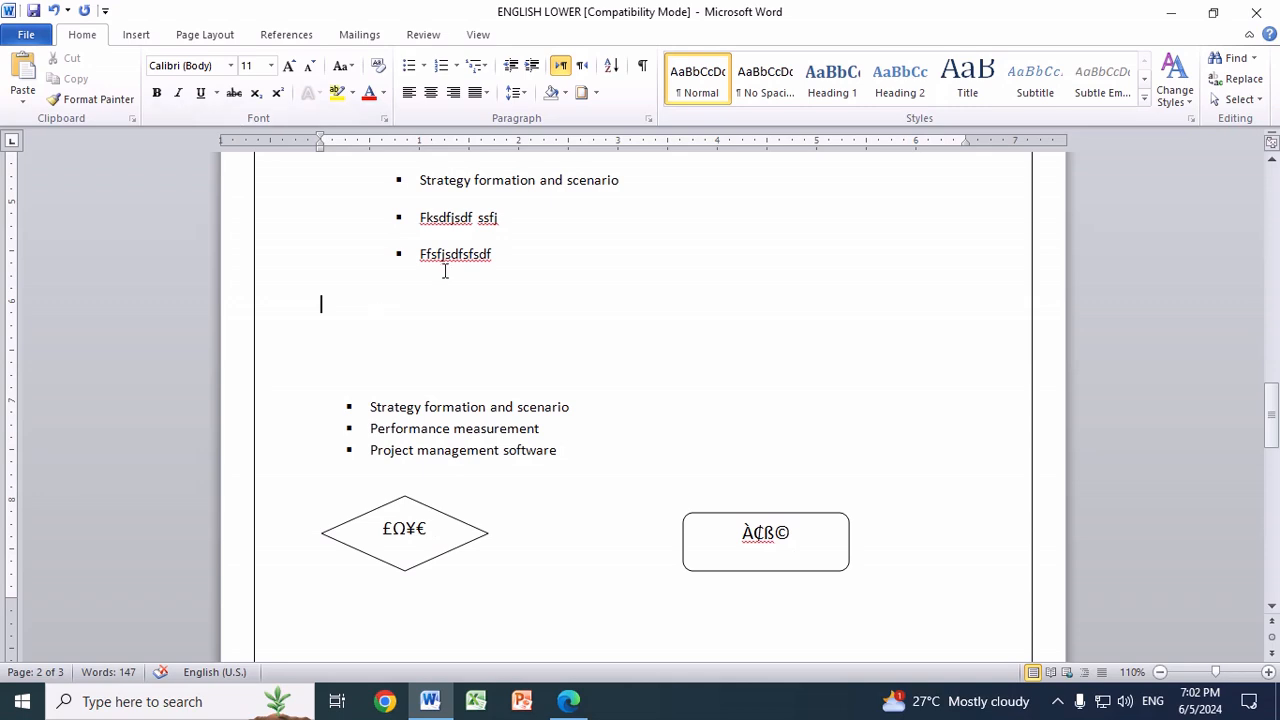
key("Delete")
key("Delete")
key("Delete")
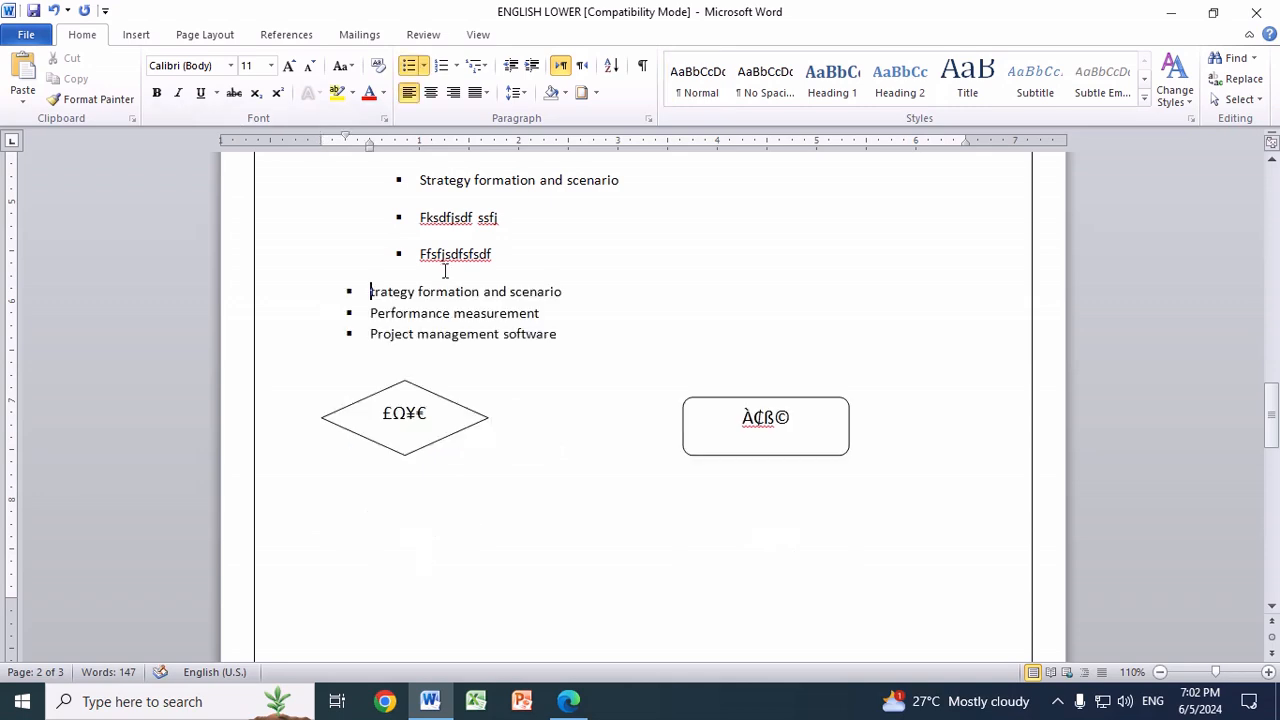
Step: Draw a flowchart decision diamond about 2.32" wide and 1.04" high below the existing diamond and make it ready for text
left_click(137, 37)
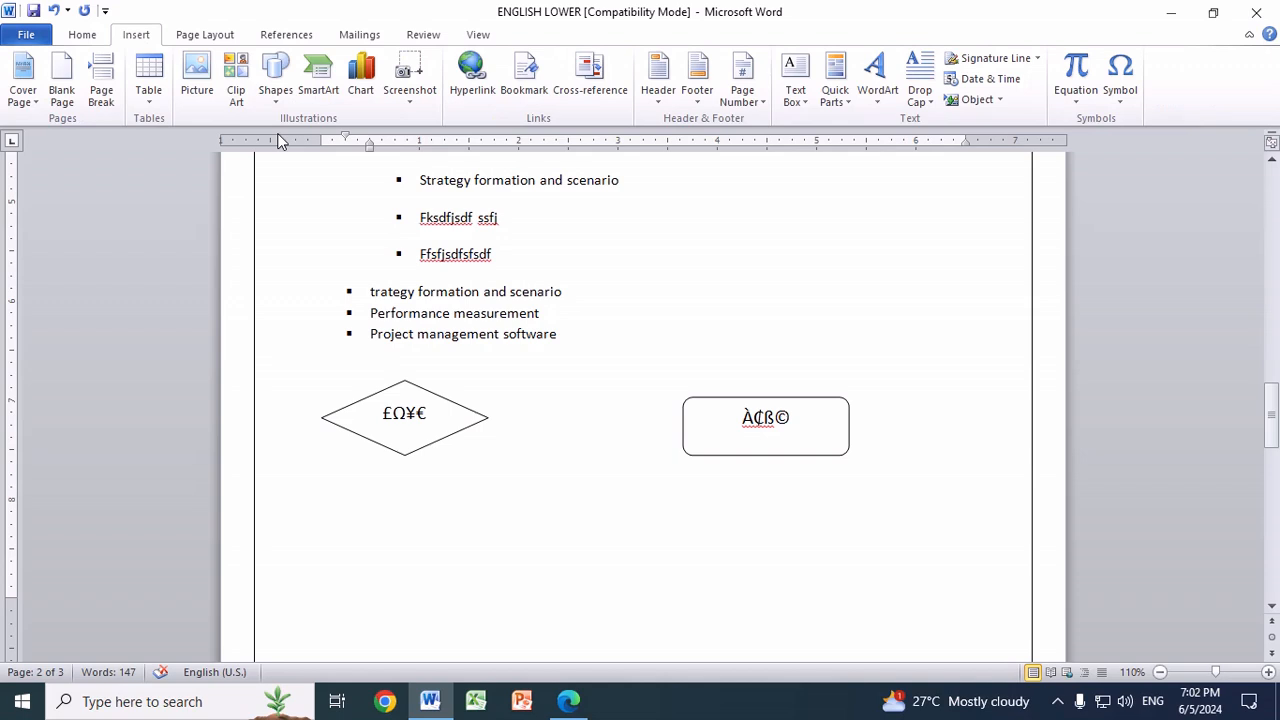
left_click(276, 80)
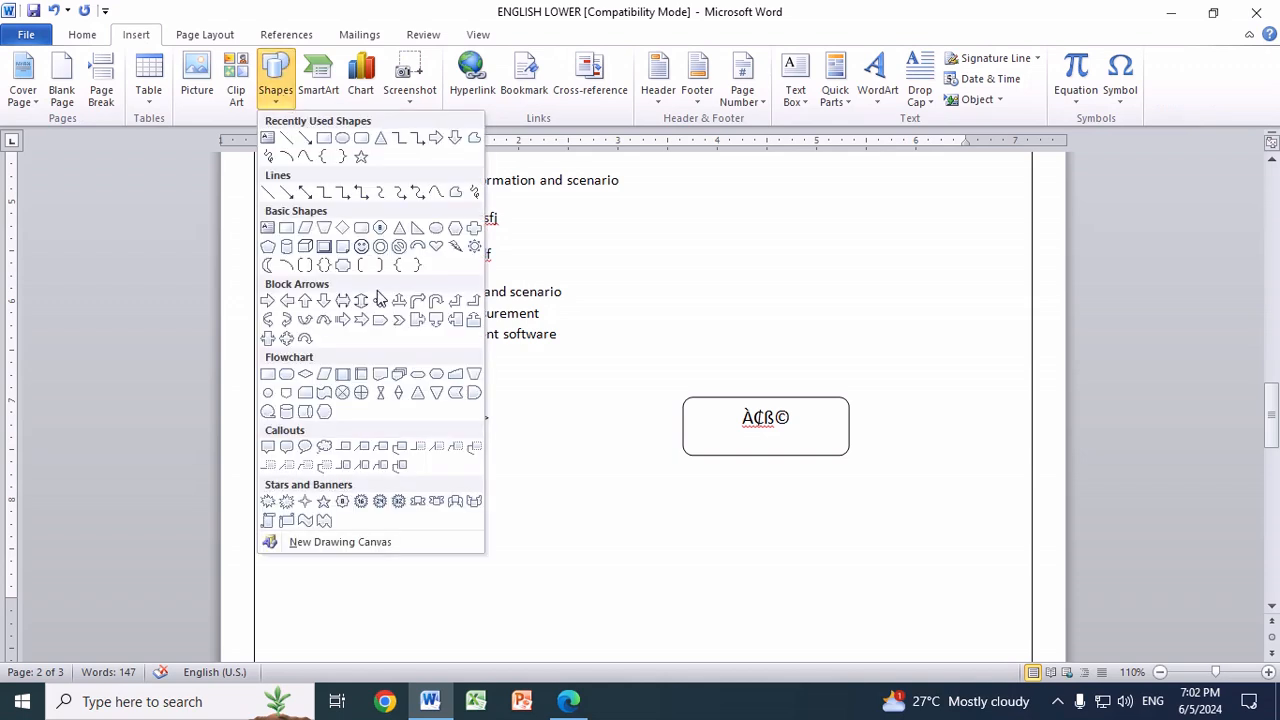
left_click(305, 373)
mouse_move(345, 502)
left_mouse_down()
mouse_move(480, 582)
mouse_move(575, 605)
left_mouse_up()
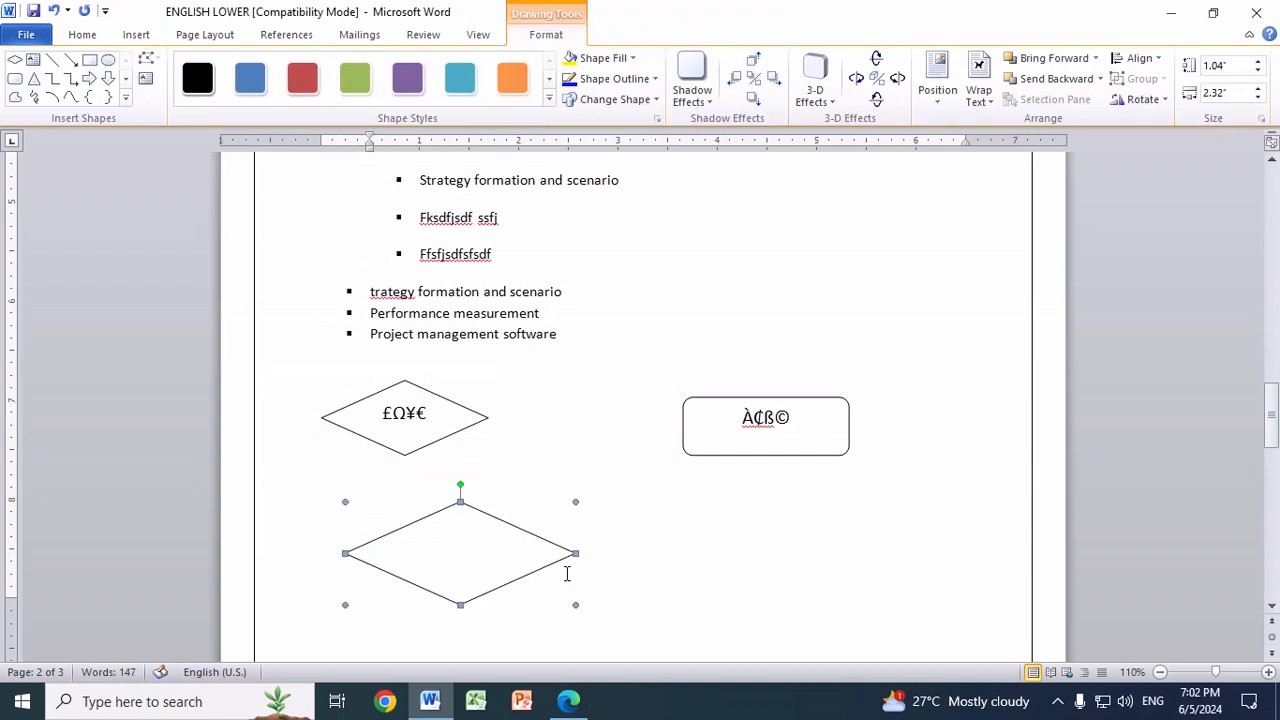
right_click(454, 548)
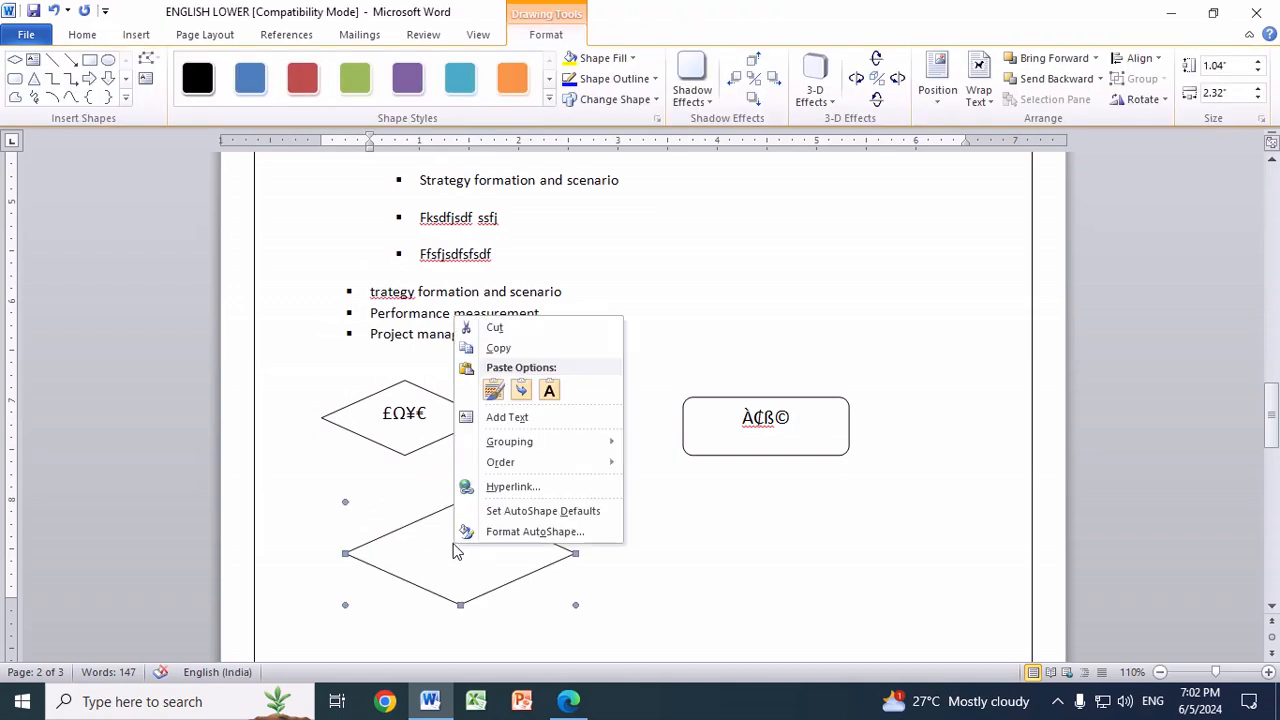
left_click(518, 420)
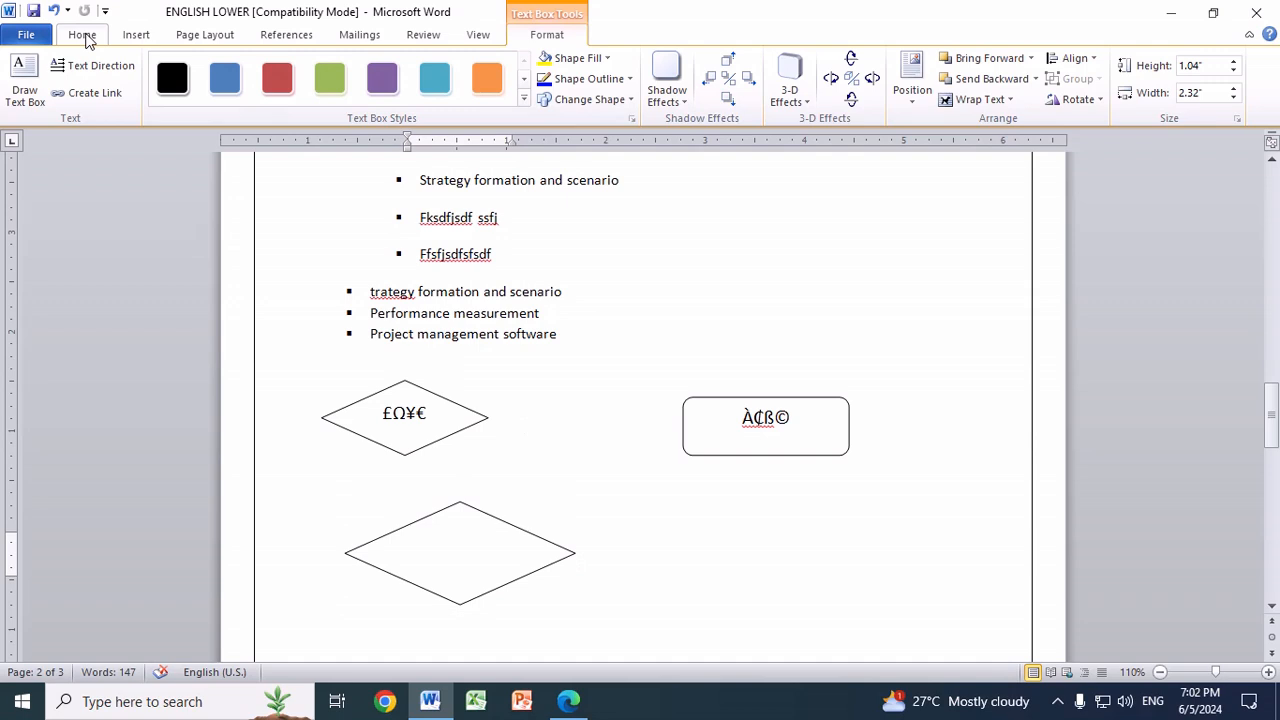
Step: Insert the Black Spade Suit (♠) and Ohm Sign (Ω) symbols in the new, larger diamond
left_click(136, 35)
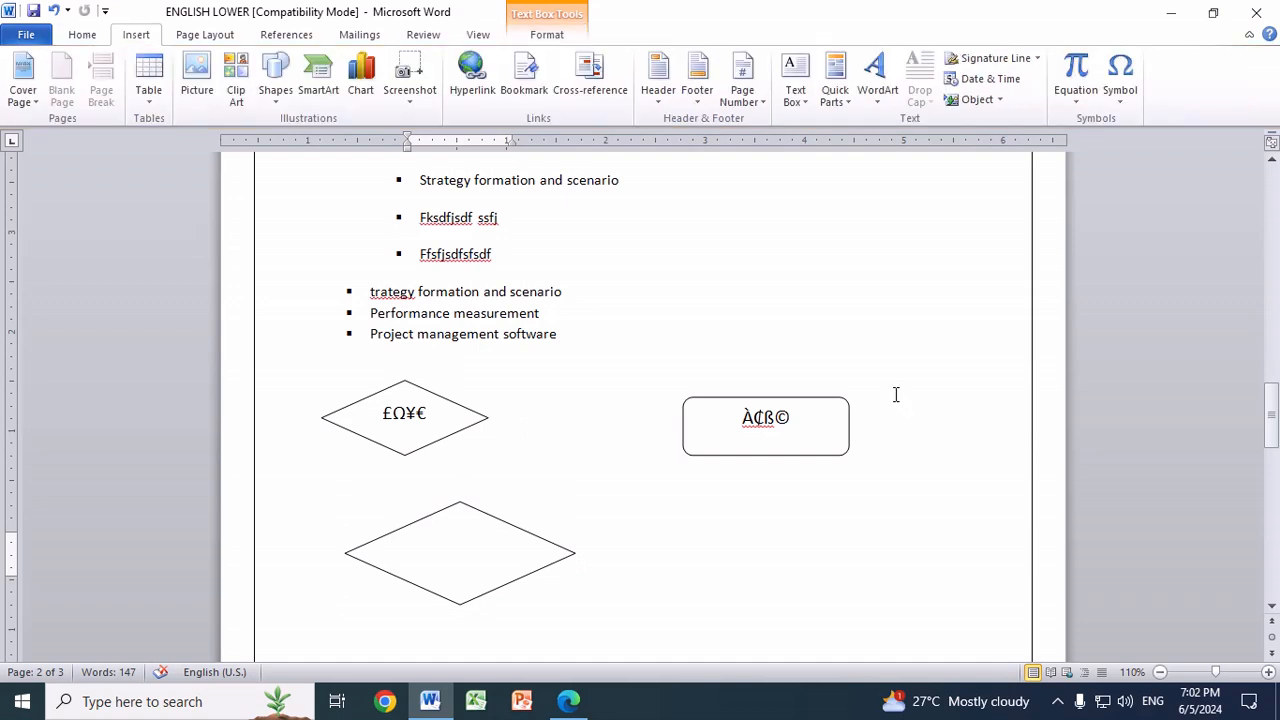
left_click(1120, 80)
left_click(1164, 236)
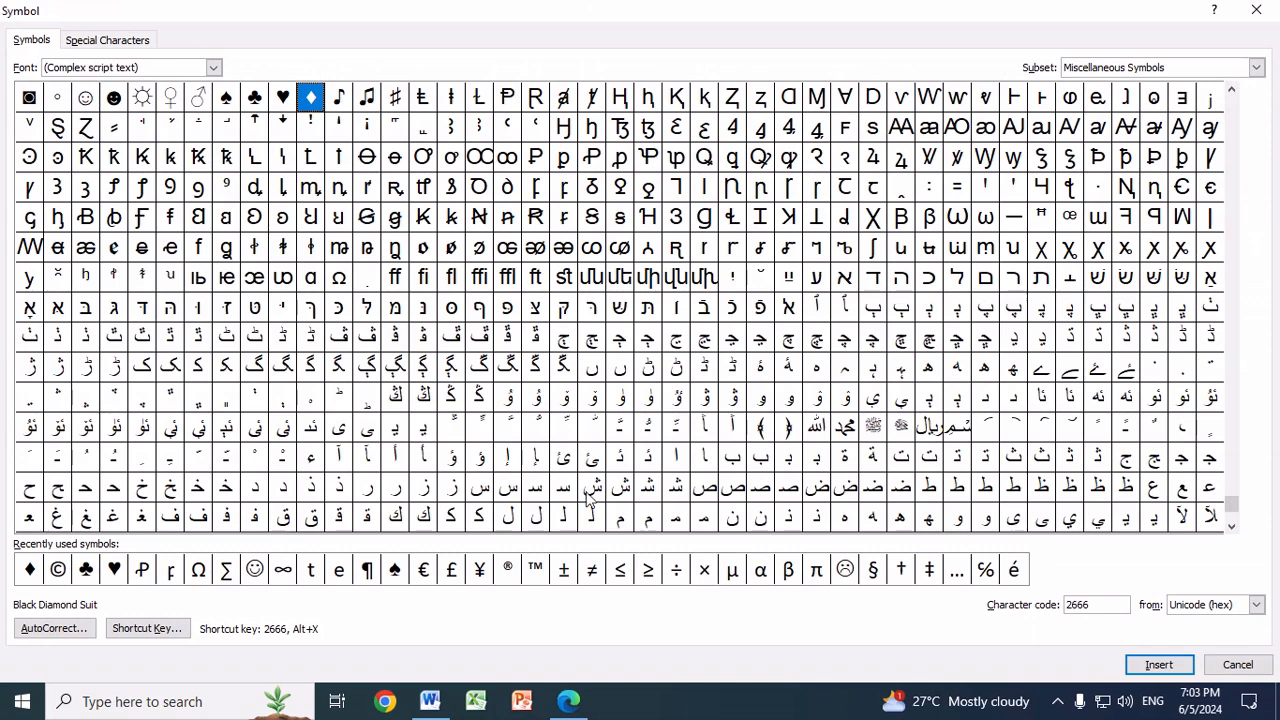
left_click(395, 569)
left_click(1150, 667)
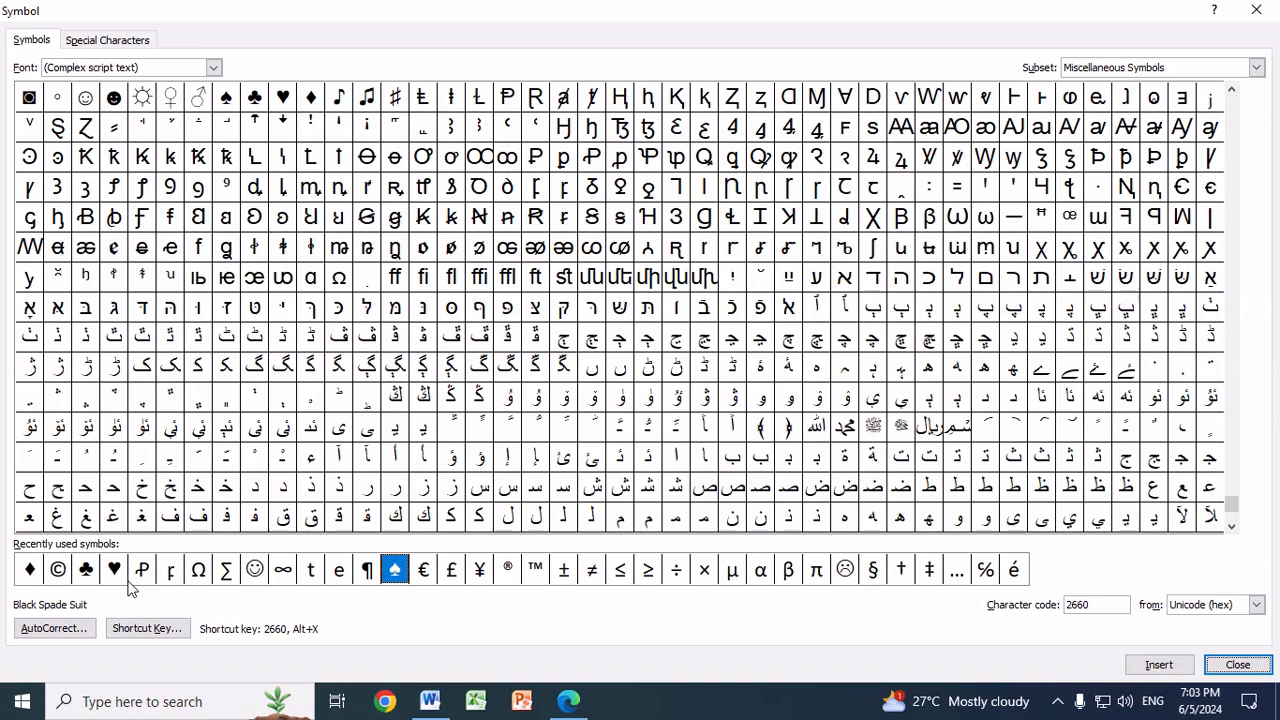
left_click(199, 569)
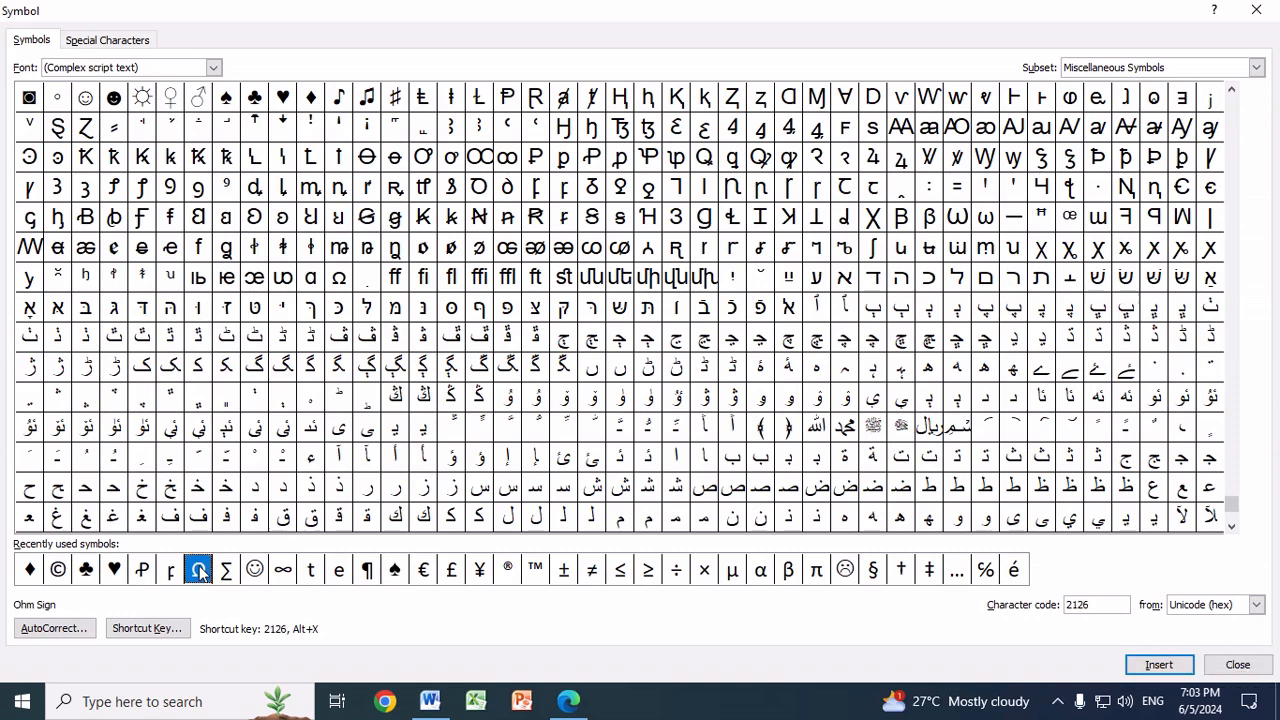
left_click(1158, 666)
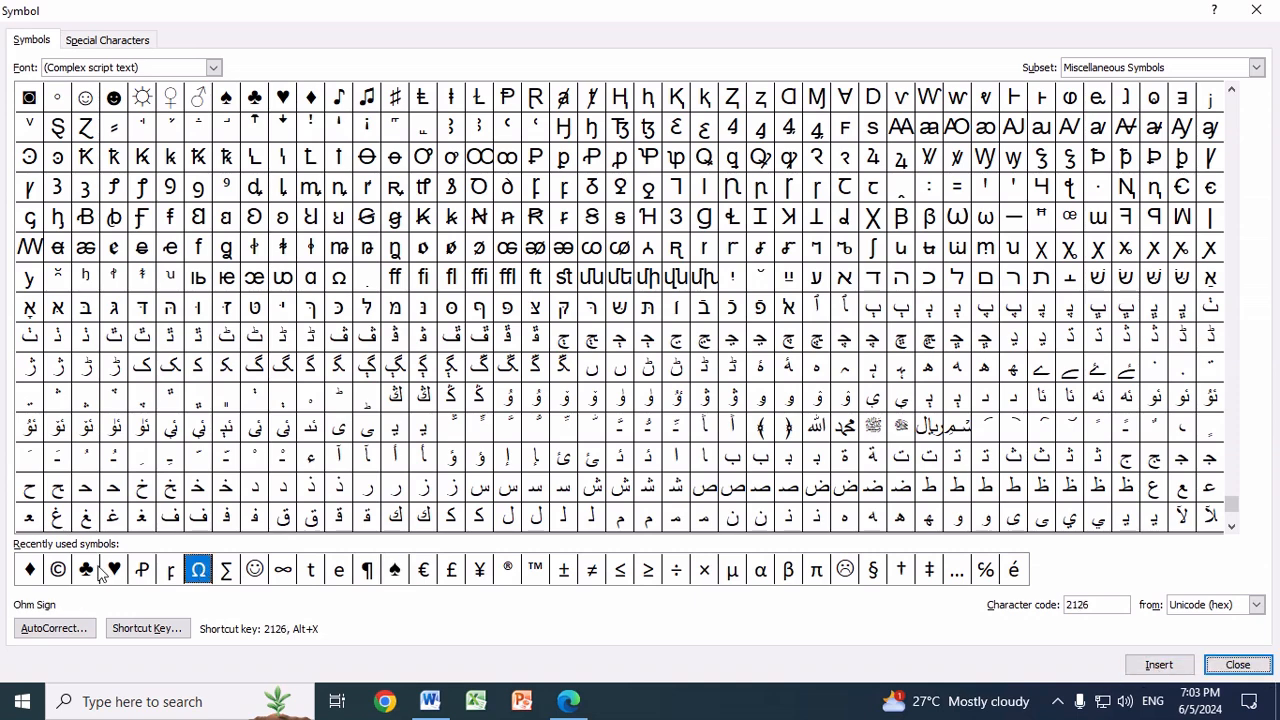
Step: Add the Black Club Suit (♣) and Copyright Sign (©) symbols in the larger diamond and centre its text
left_click(95, 569)
left_click(1158, 668)
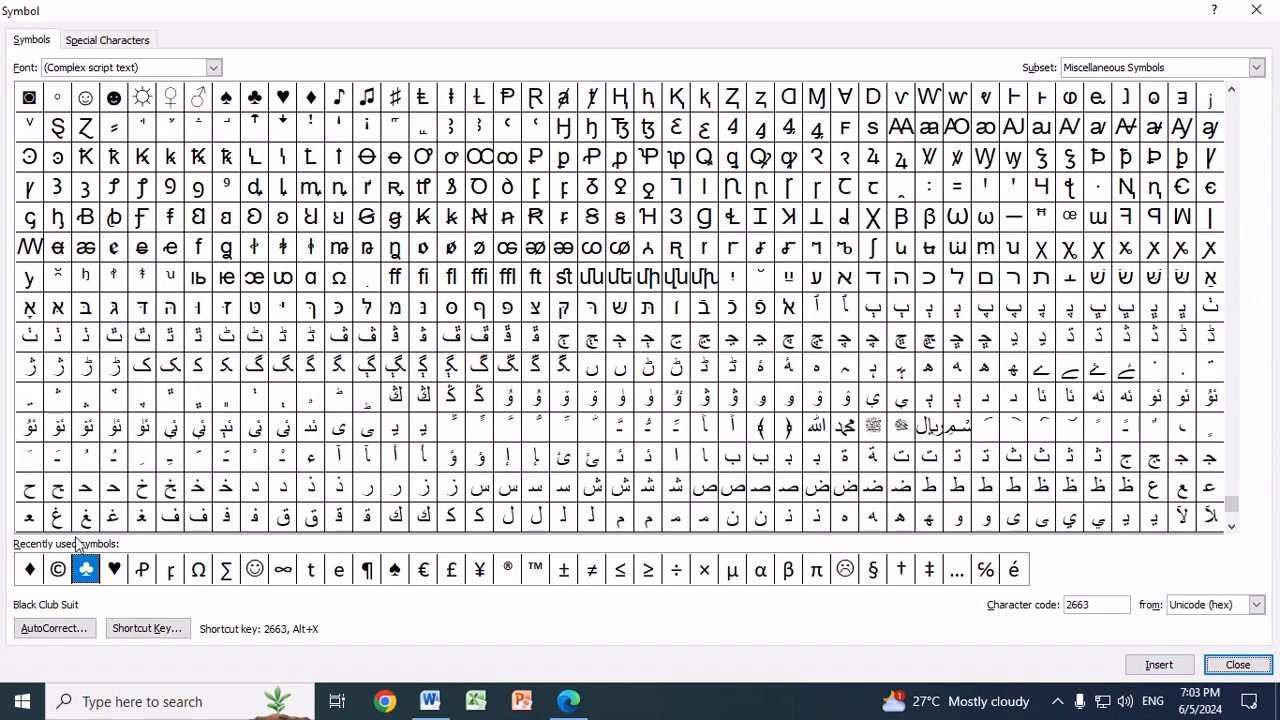
left_click(58, 569)
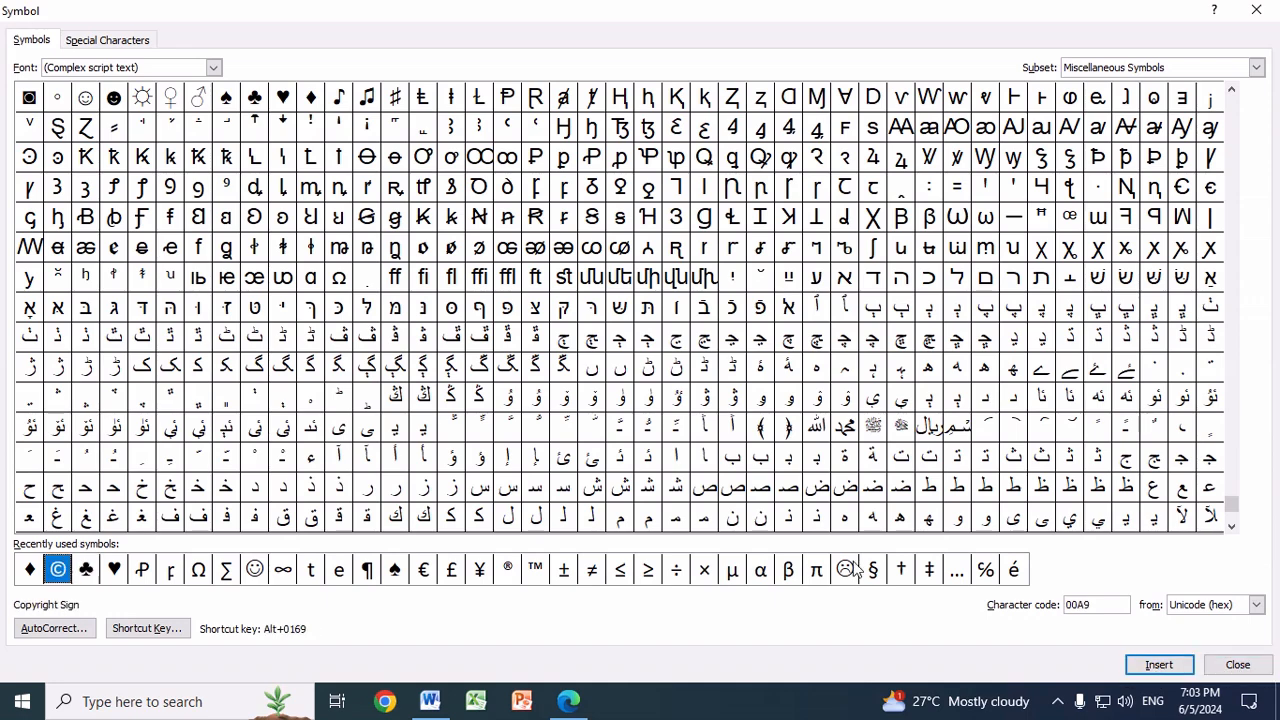
left_click(1165, 665)
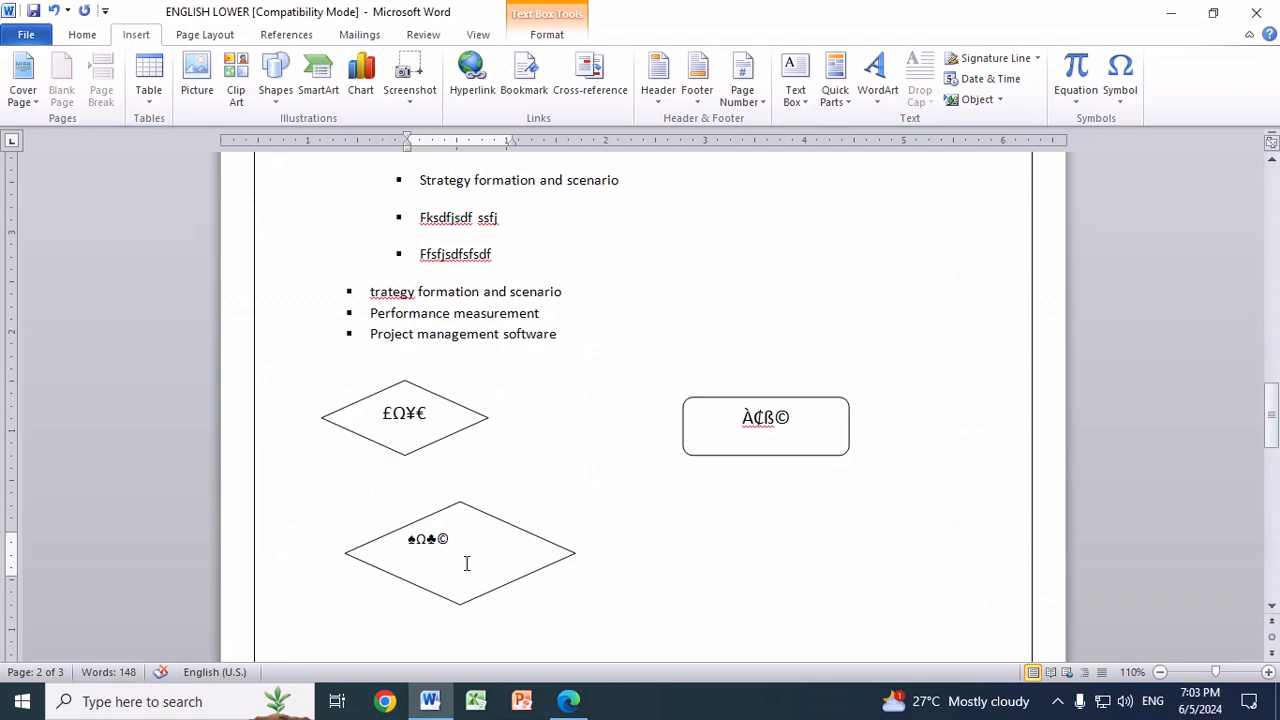
key("ctrl+e")
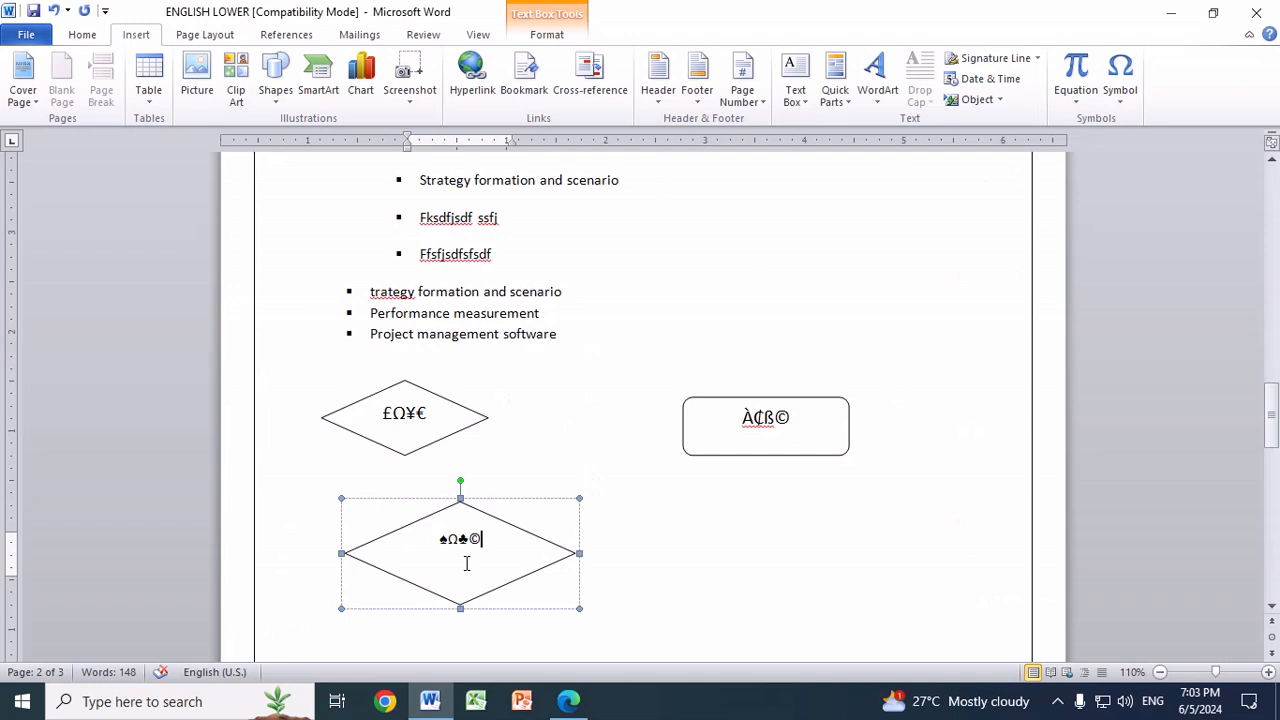
left_click(640, 544)
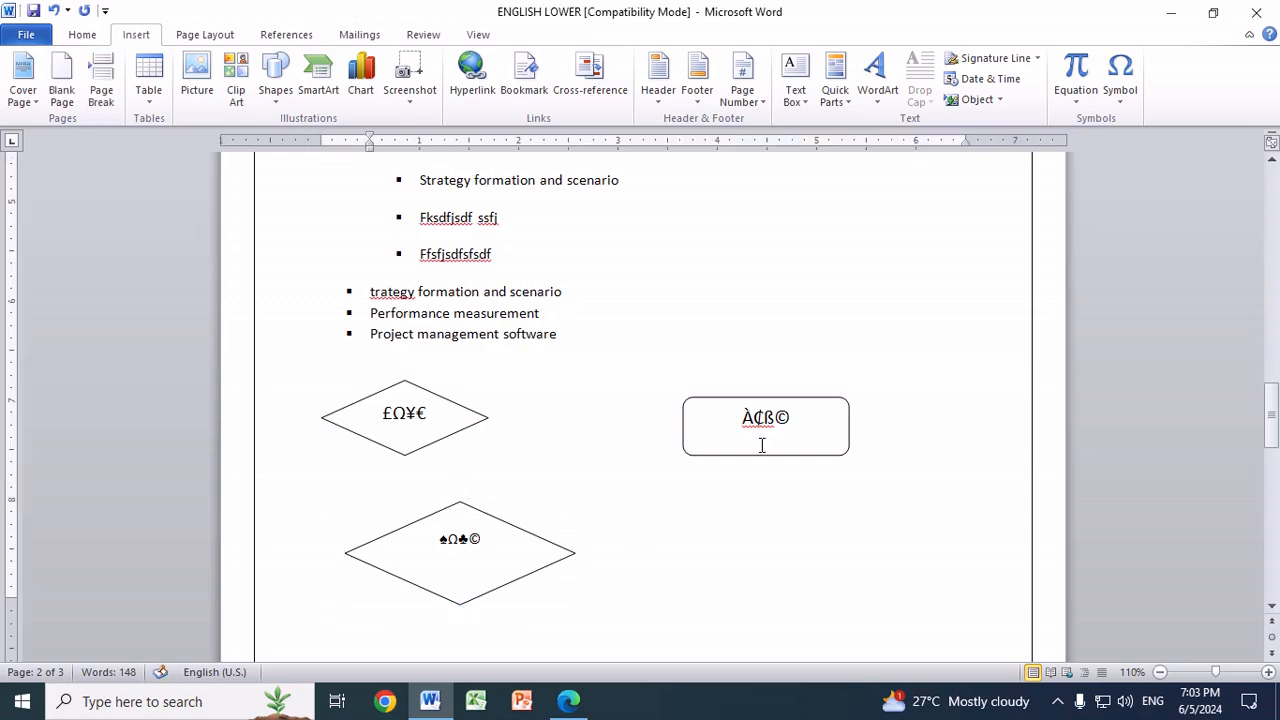
Step: Draw a rounded rectangle about 1.95" wide and 0.78" high below the existing rounded rectangle and make it ready for text
left_click(276, 90)
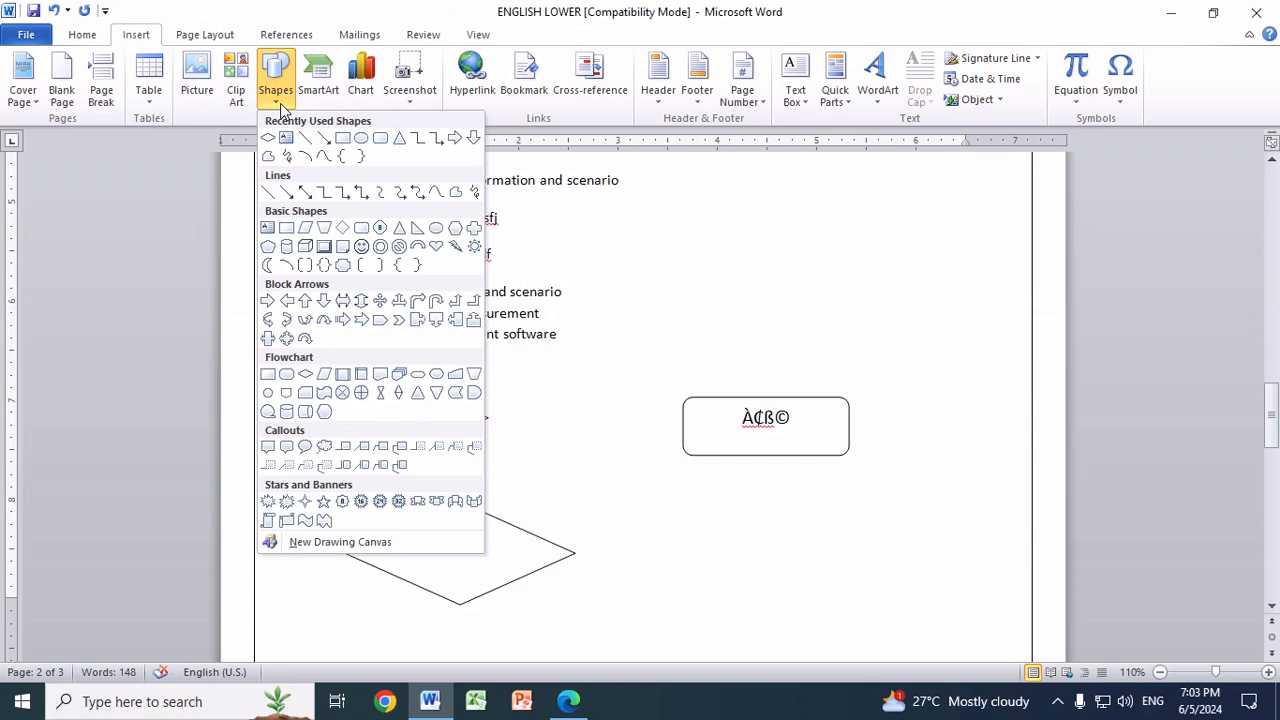
left_click(381, 140)
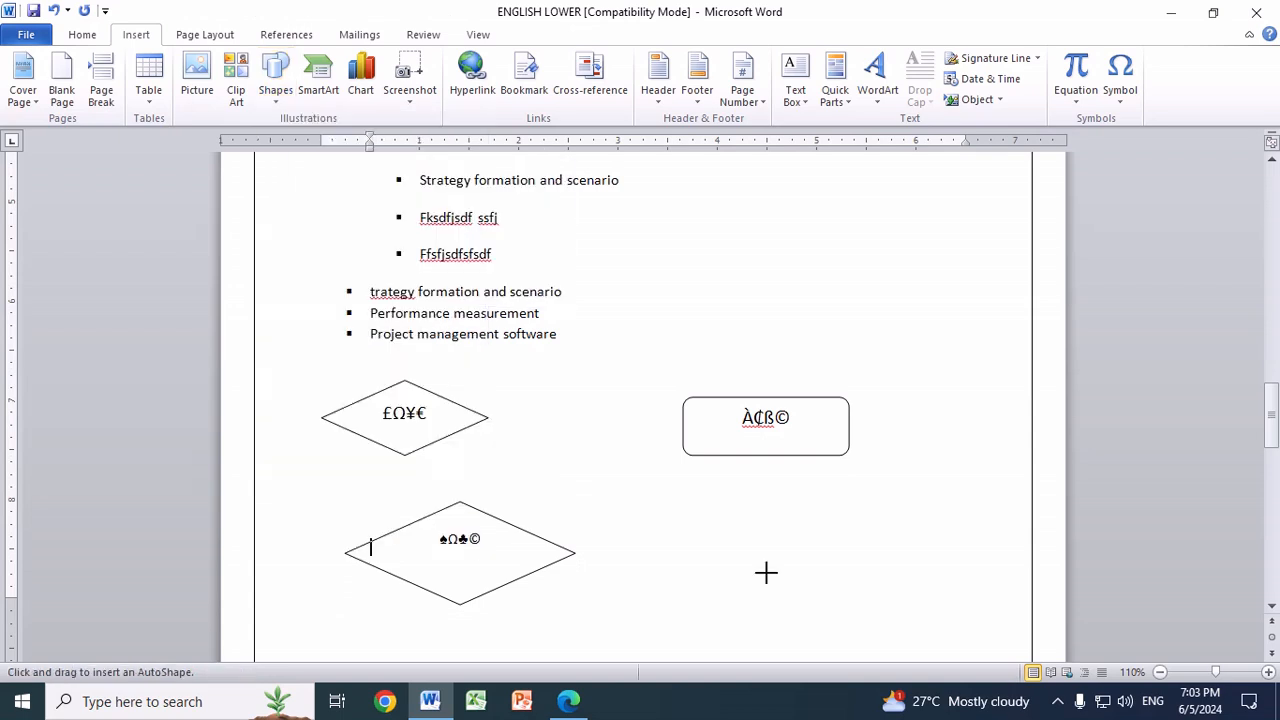
mouse_move(679, 509)
left_mouse_down()
mouse_move(737, 557)
mouse_move(871, 586)
left_mouse_up()
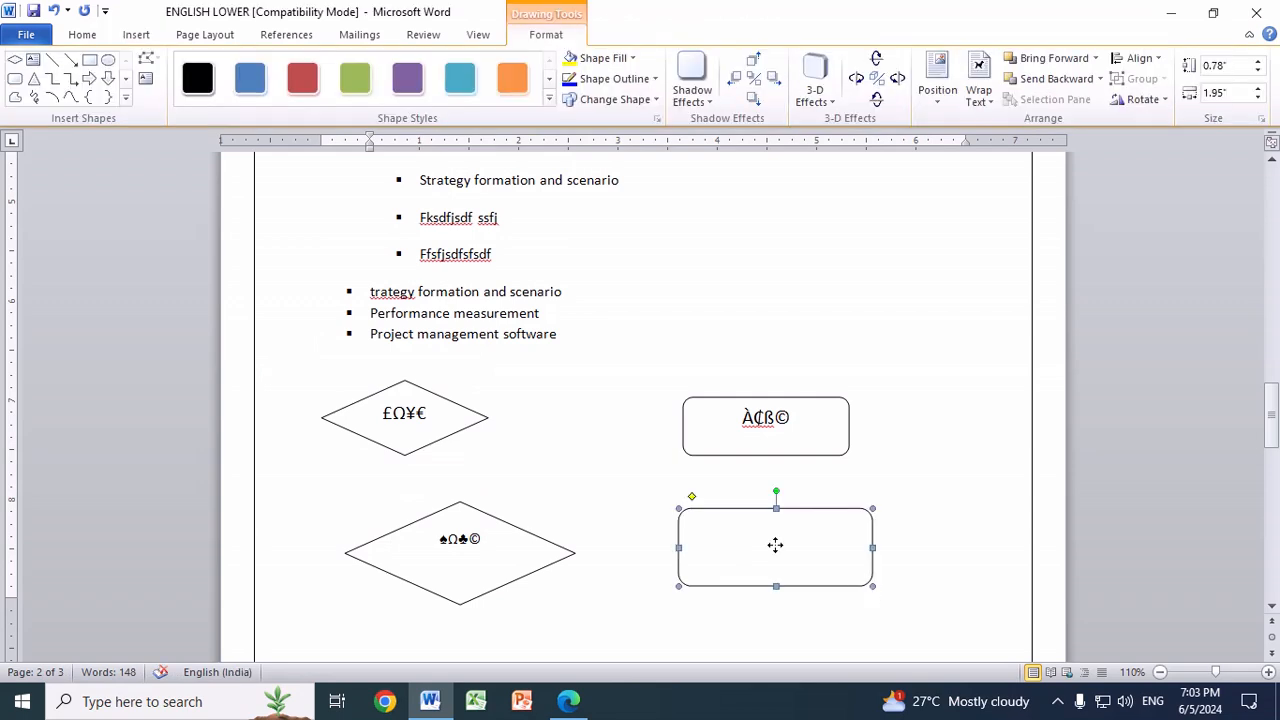
right_click(775, 545)
left_click(838, 420)
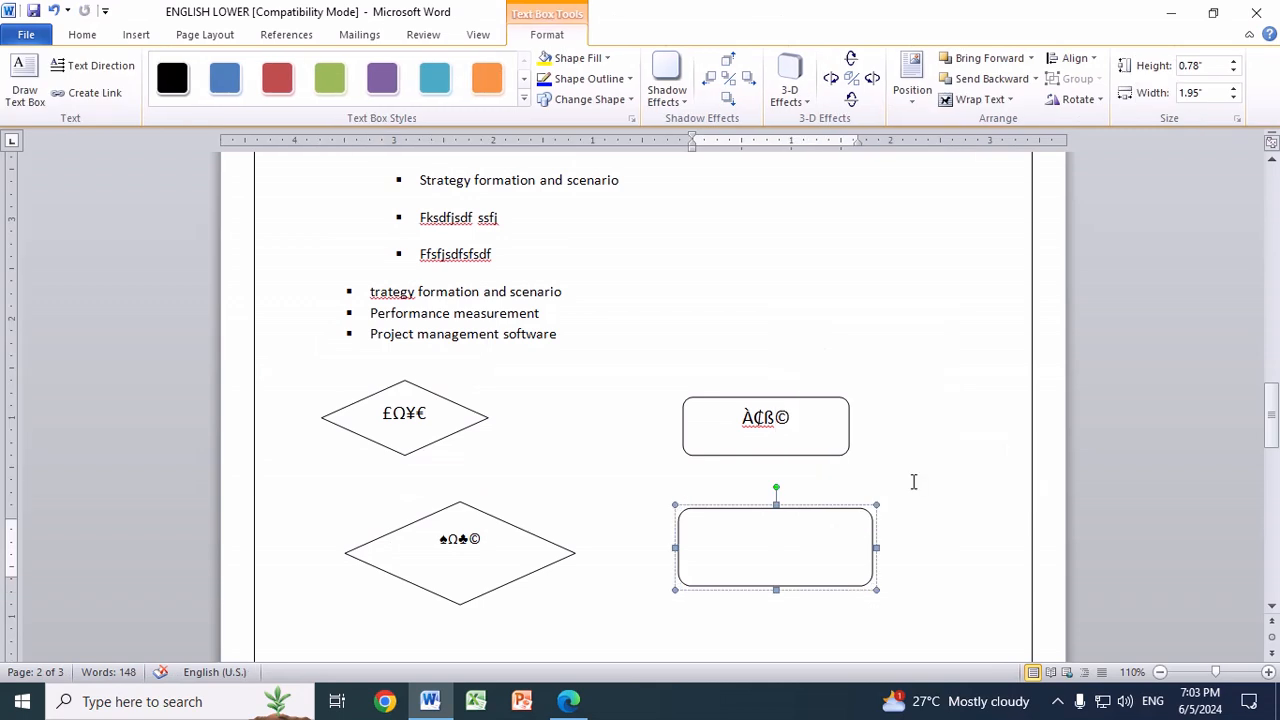
Step: Insert the Latin Small Ligature Oe symbol from the Algerian font in the new rounded rectangle
left_click(136, 36)
left_click(1120, 80)
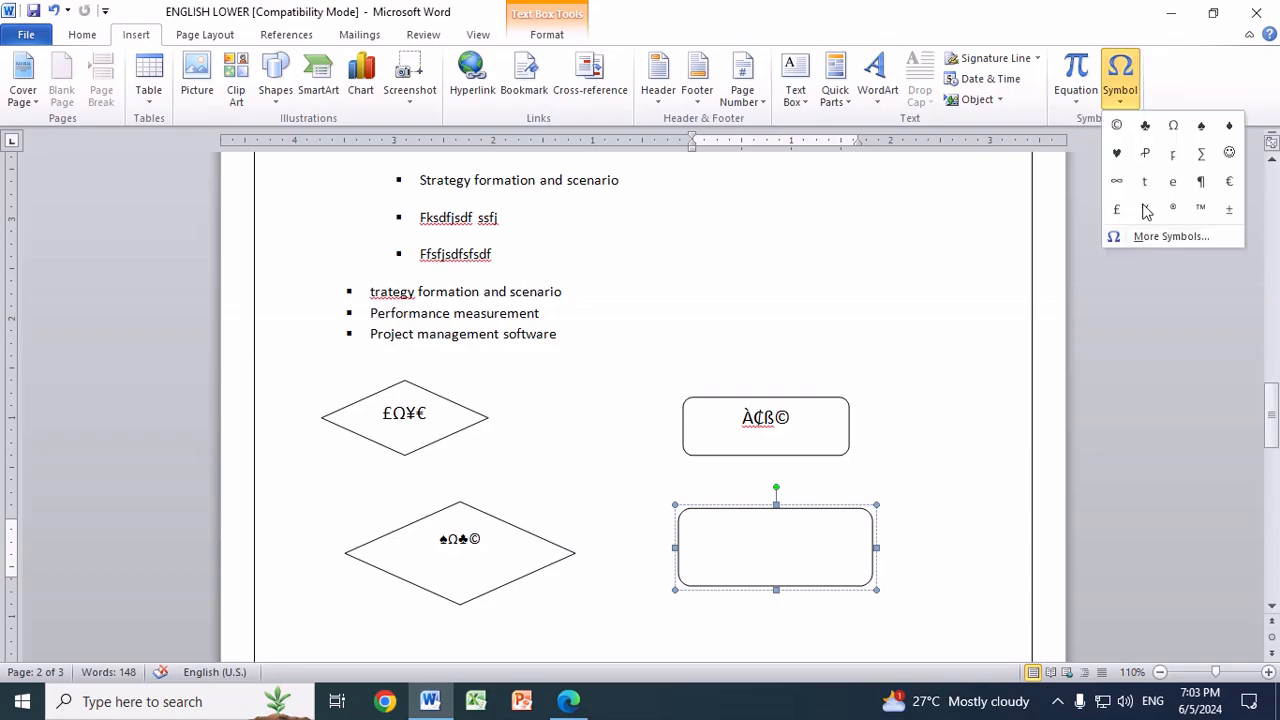
left_click(1156, 236)
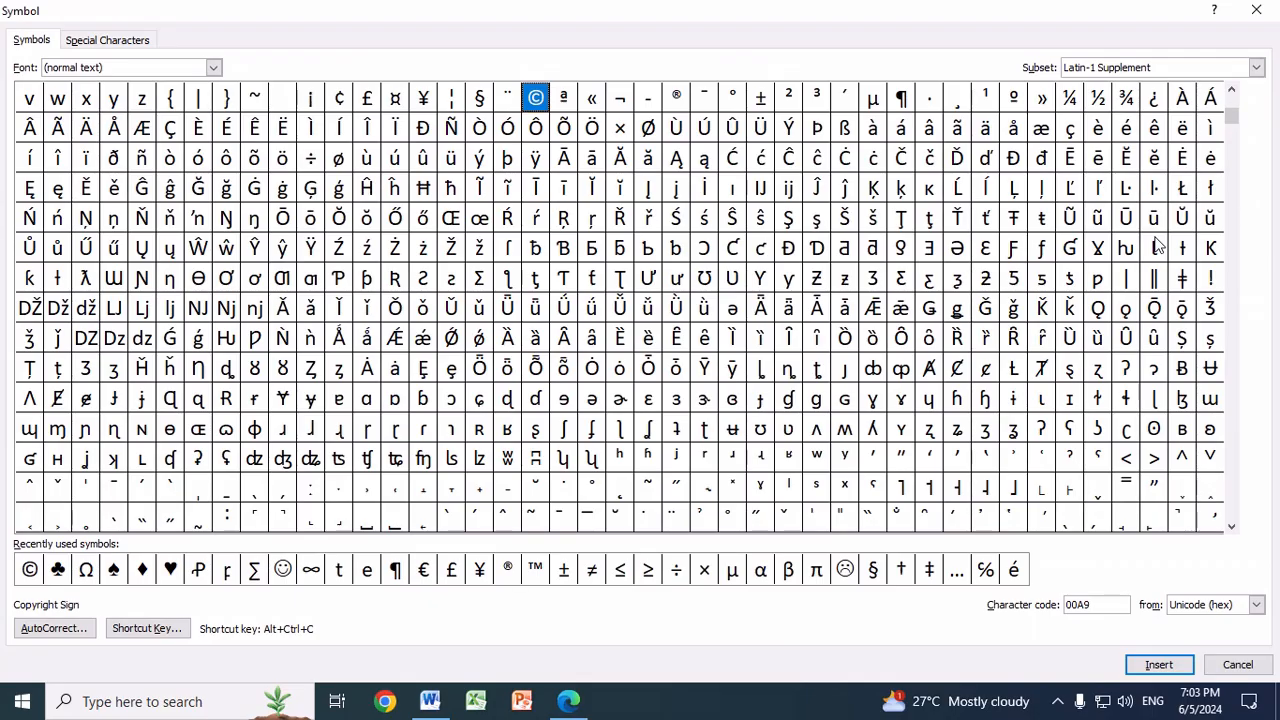
left_click(213, 68)
left_click(191, 133)
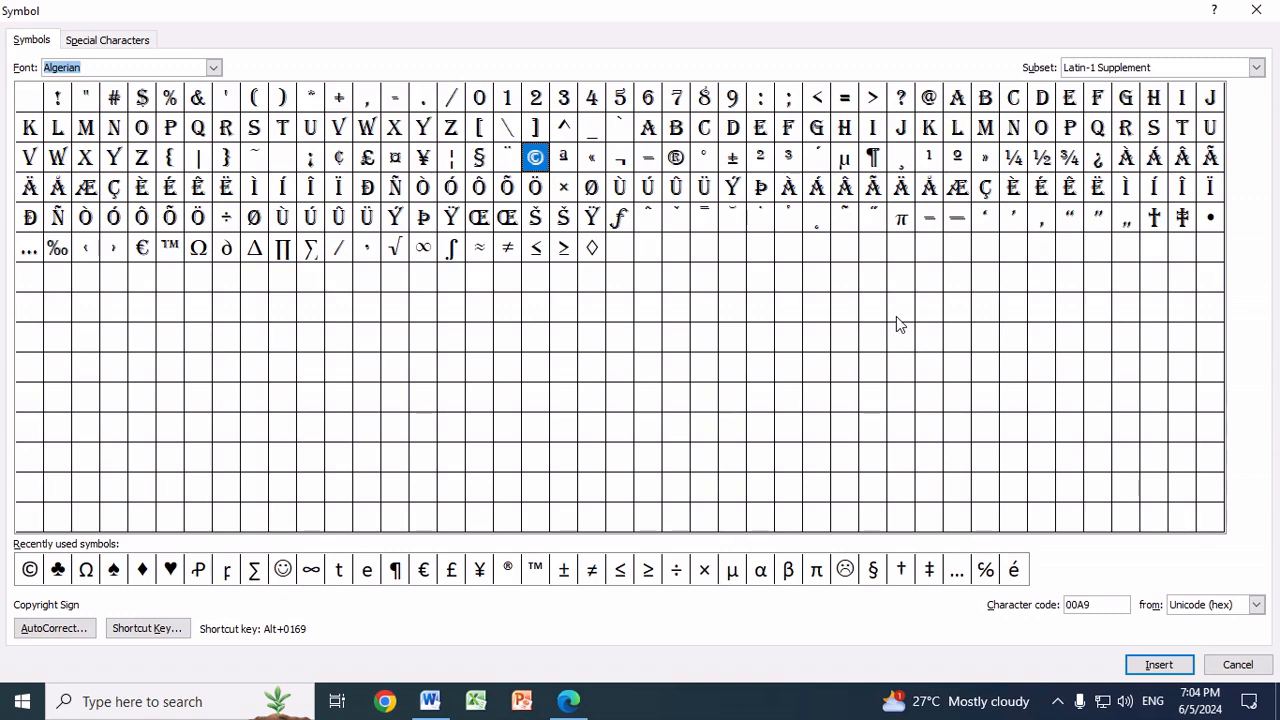
left_click(512, 222)
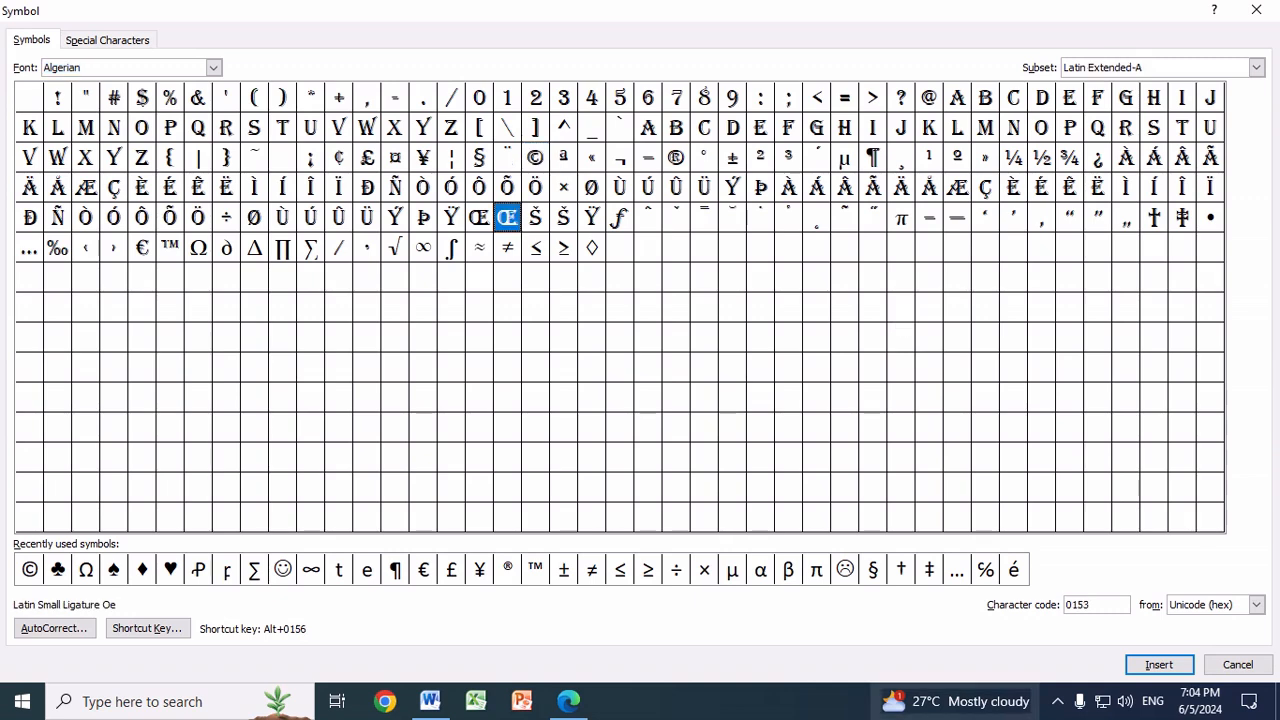
left_click(1160, 666)
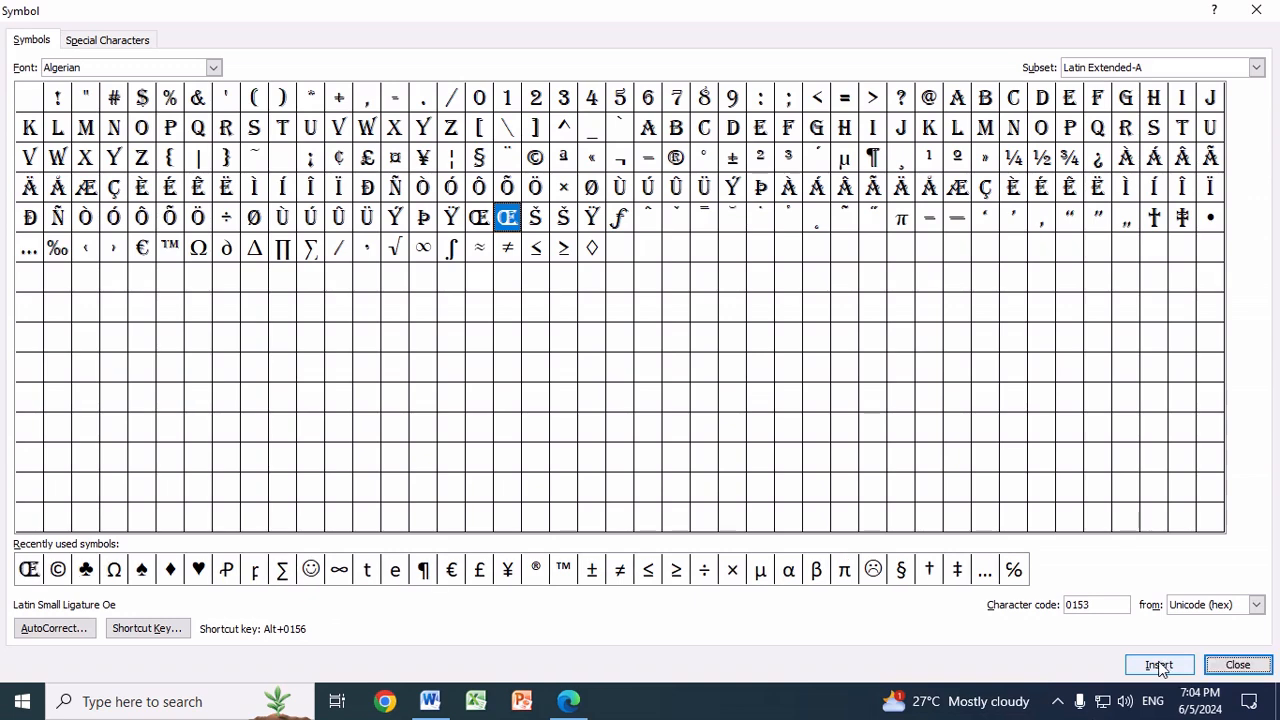
Step: Add the symbols ƒ in the Algerian font, ∑ and the Wingdings smiley in the new rounded rectangle
left_click(620, 217)
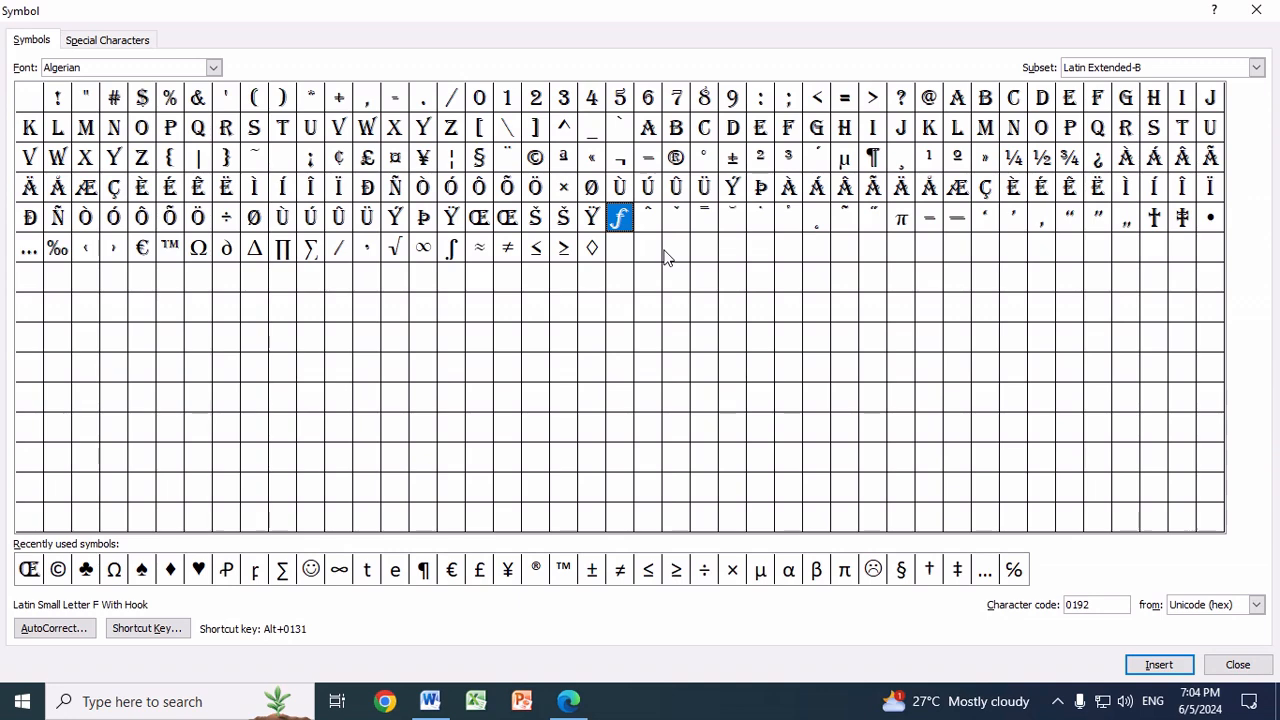
key("Return")
left_click(310, 569)
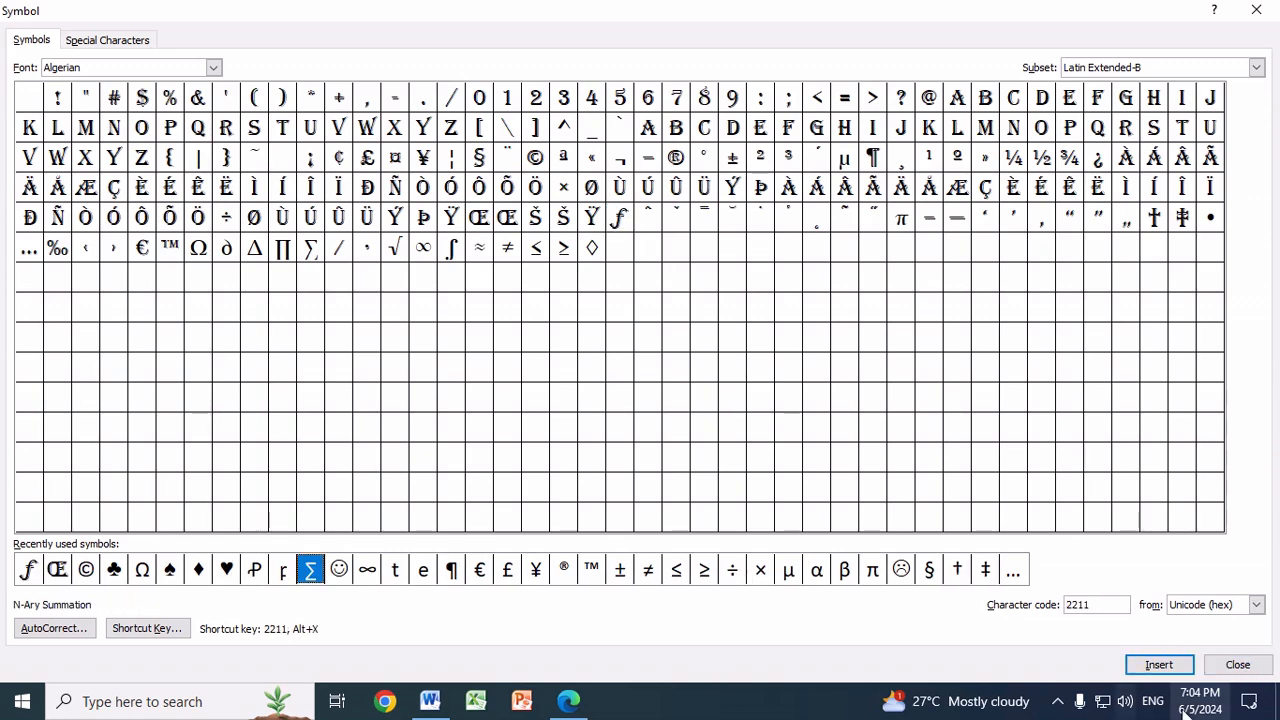
left_click(1159, 665)
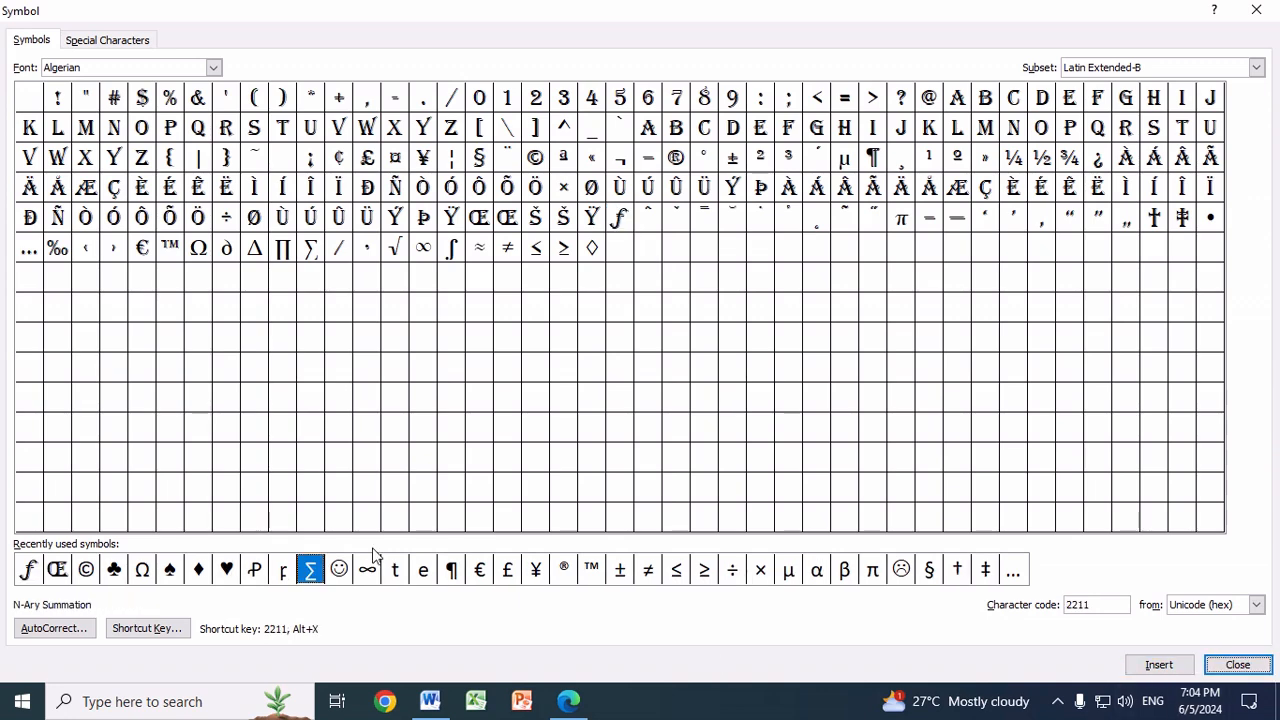
left_click(339, 569)
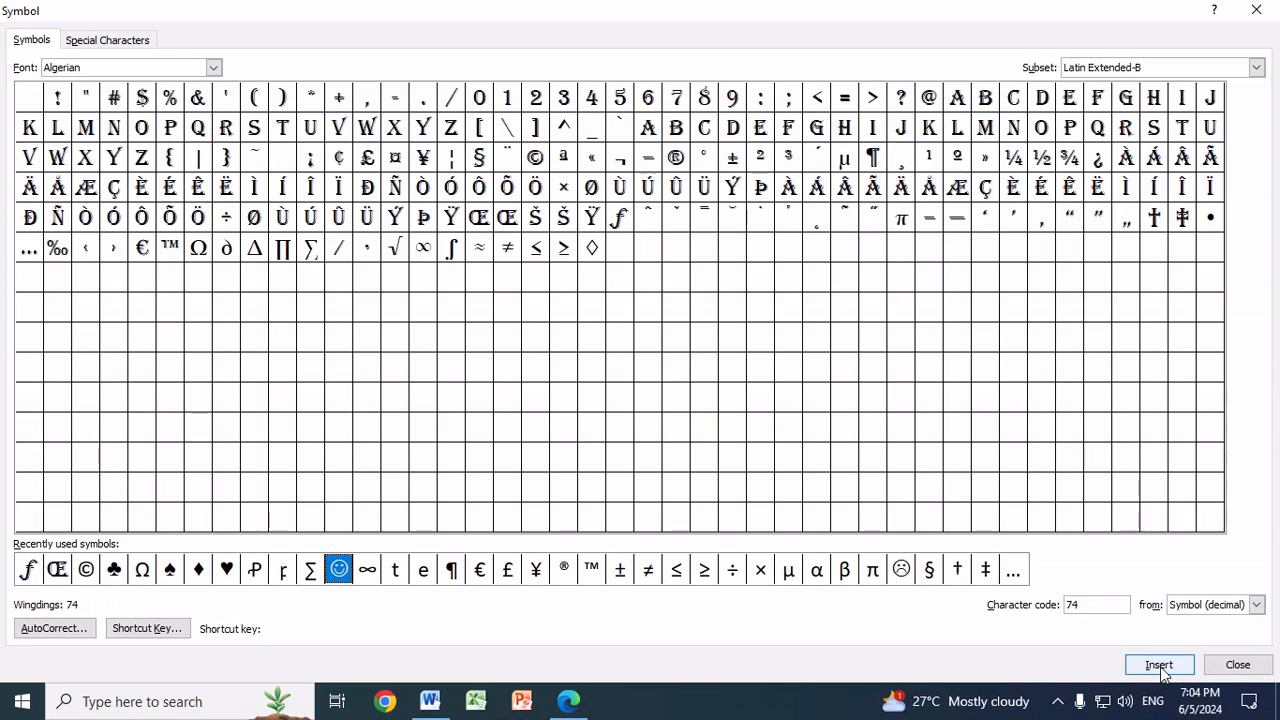
left_click(1159, 665)
key("Escape")
Step: Review the document from the SYNCHRONOUS DESIGN headings through the tables to the symbol shapes
scroll(1077, 565, "down", 1)
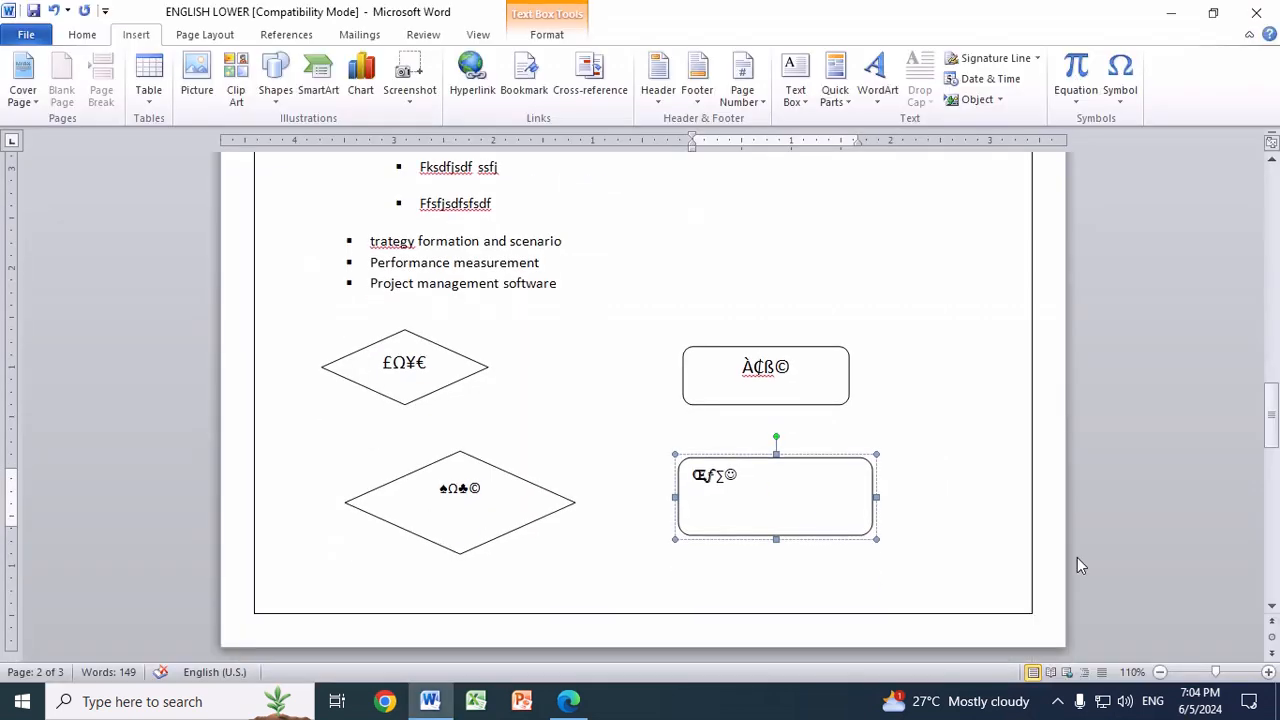
scroll(1077, 559, "up", 2)
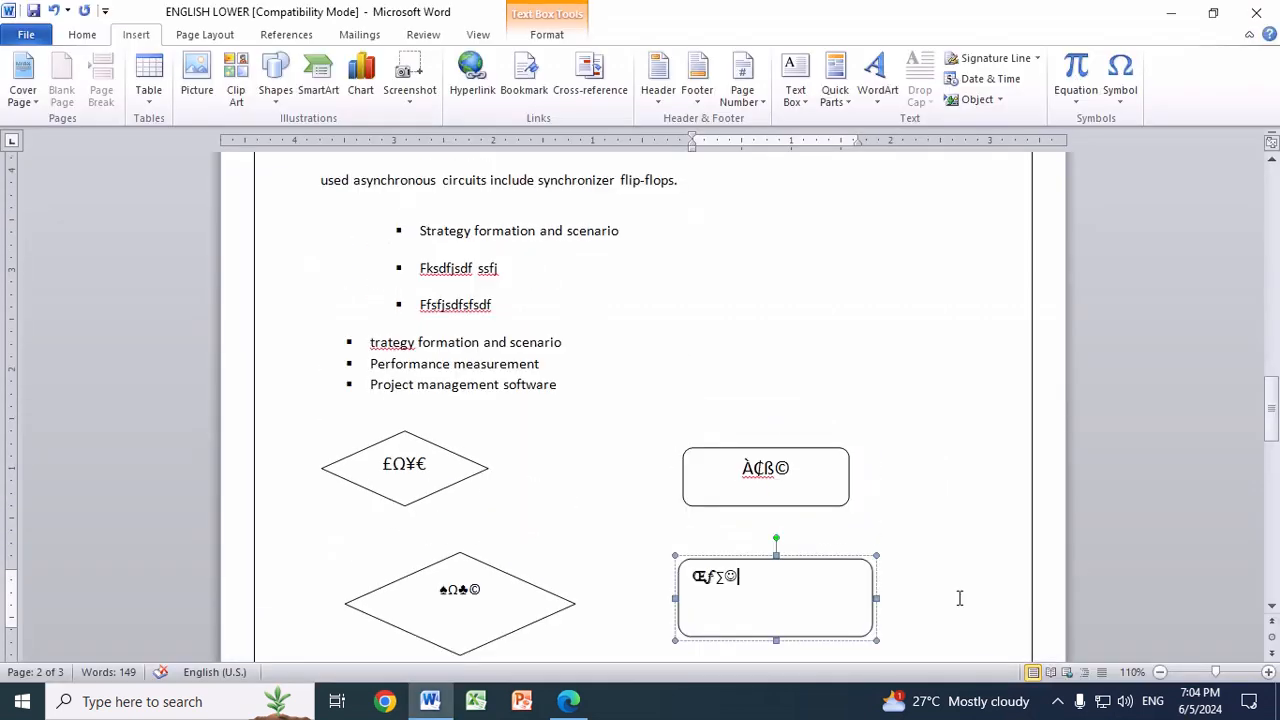
scroll(959, 598, "up", 15)
scroll(823, 568, "up", 10)
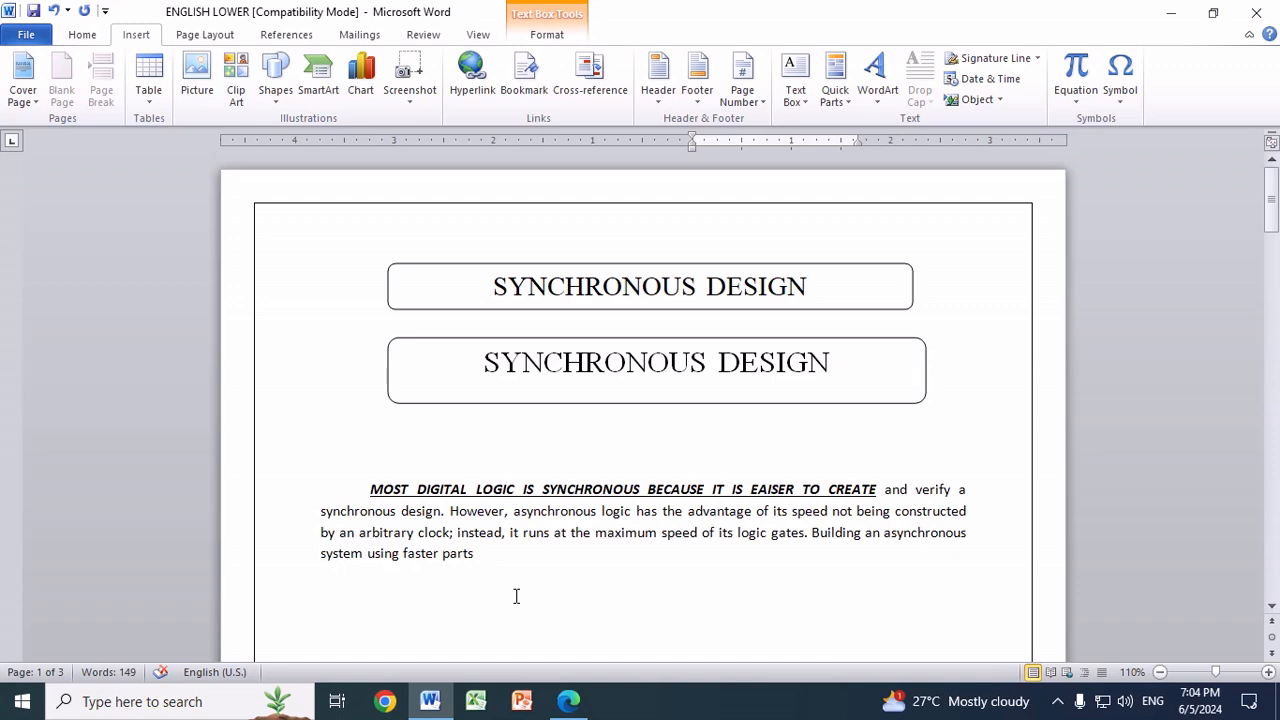
scroll(663, 570, "down", 6)
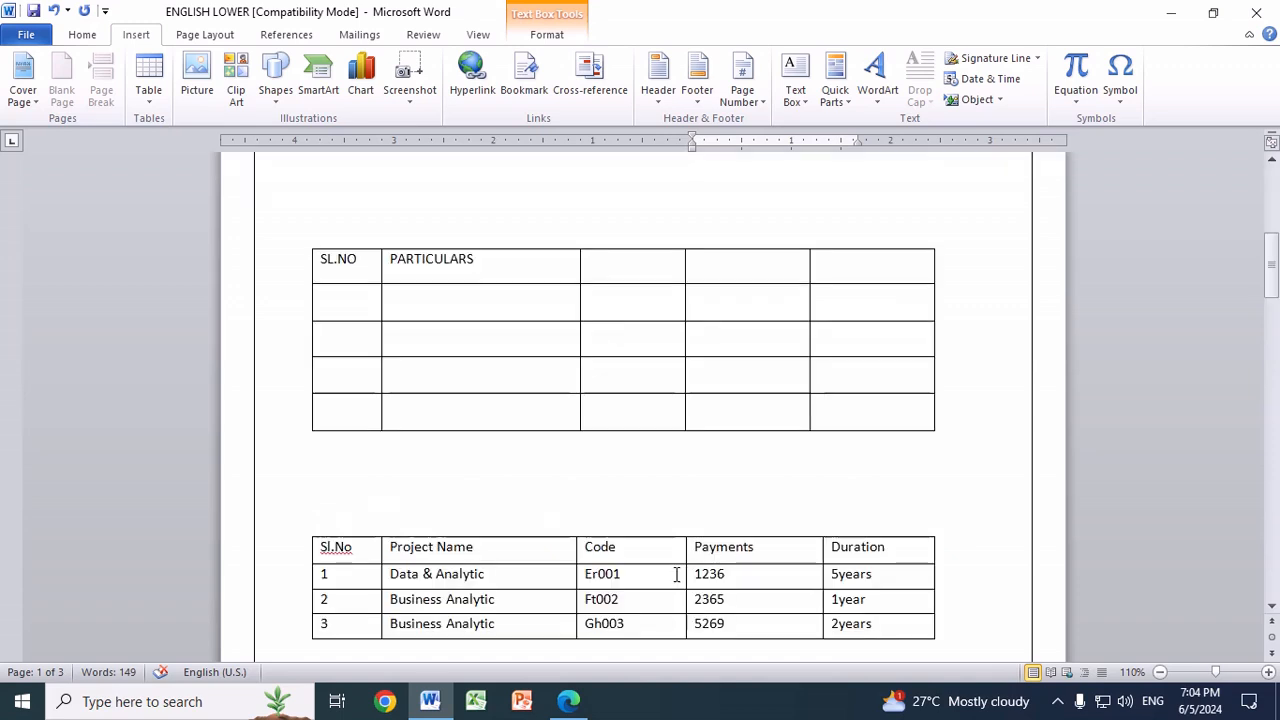
scroll(680, 585, "down", 3)
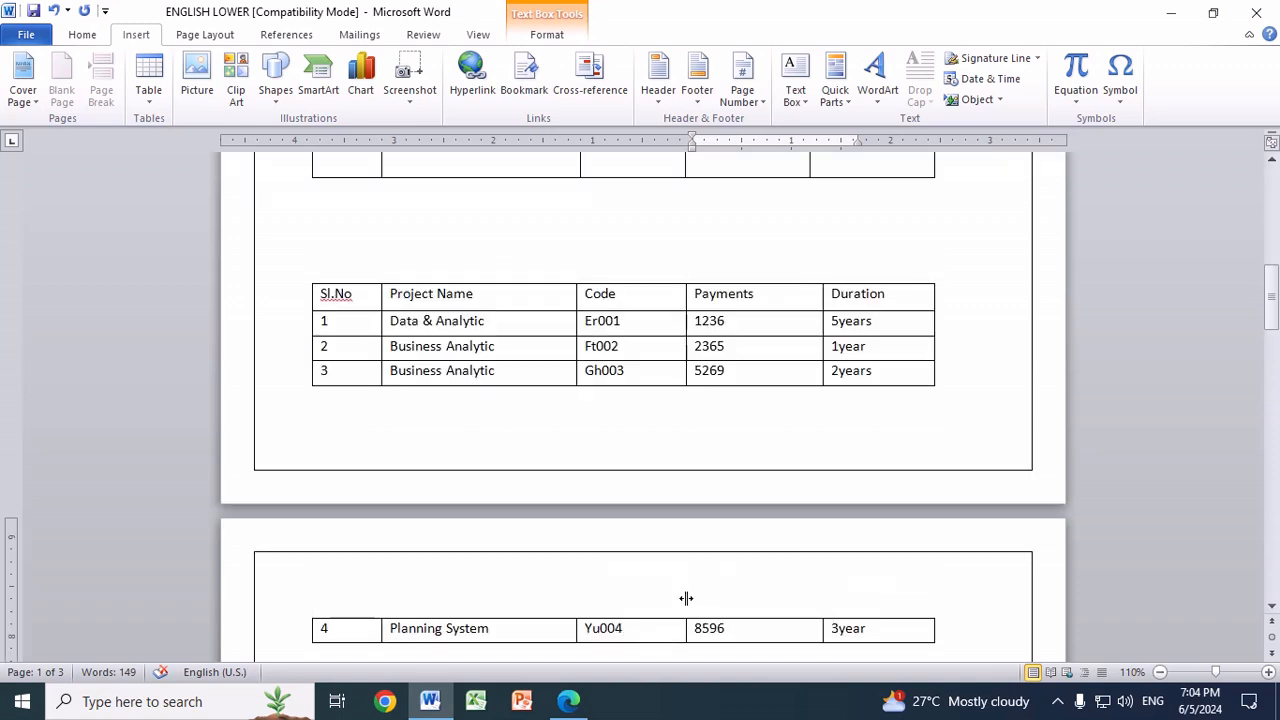
scroll(686, 598, "down", 4)
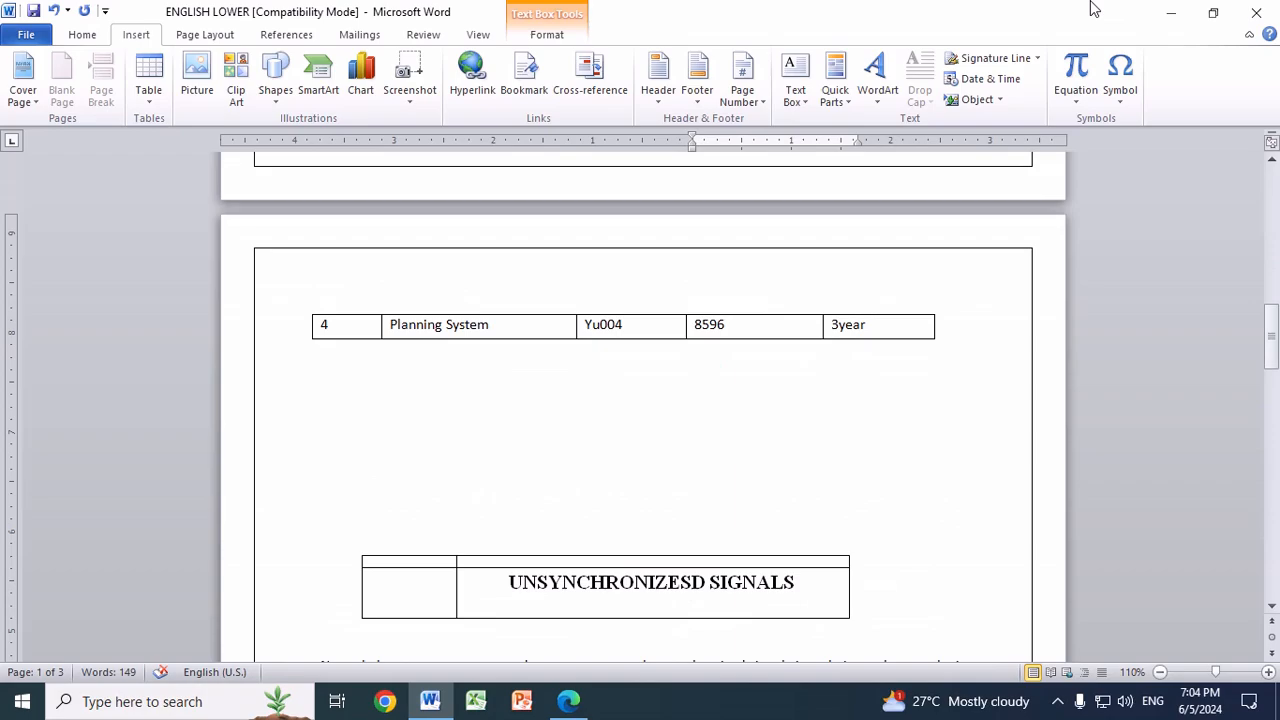
Step: Minimize the document, open the exam paper img20240525_09340148.pdf from the desktop in Edge, and look through both of its pages
left_click(1170, 12)
double_click(1158, 318)
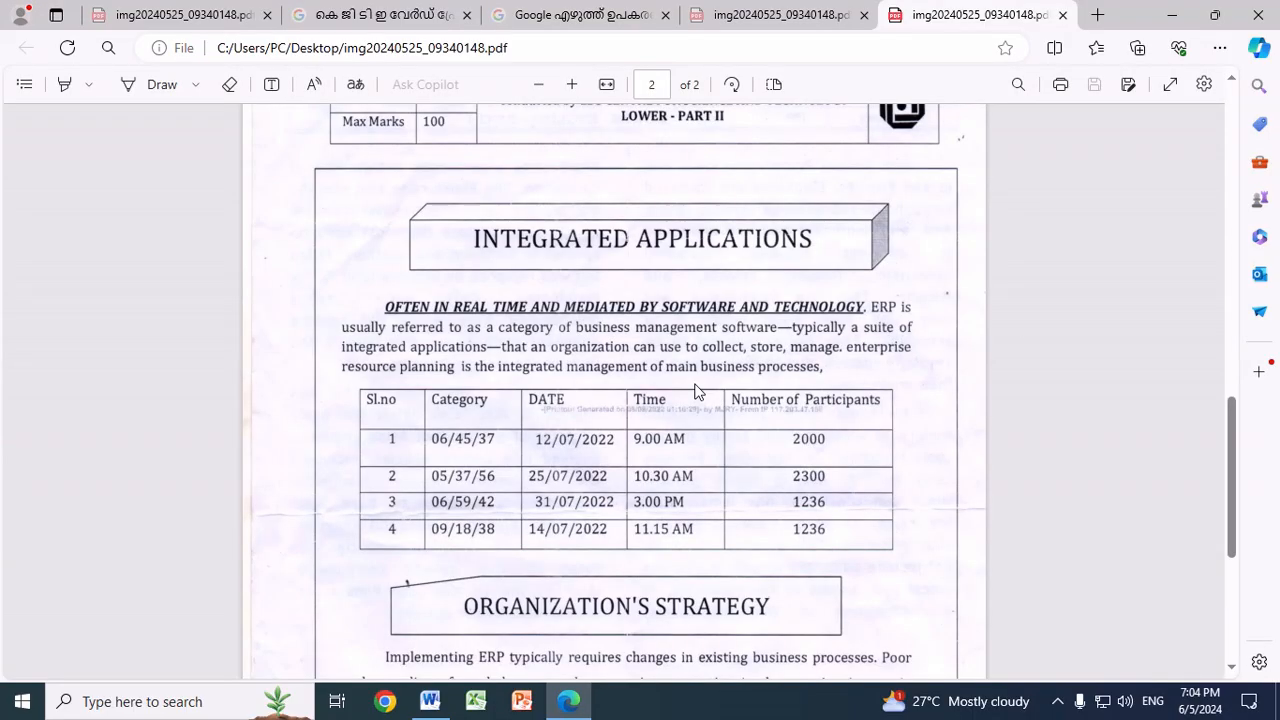
scroll(730, 390, "up", 10)
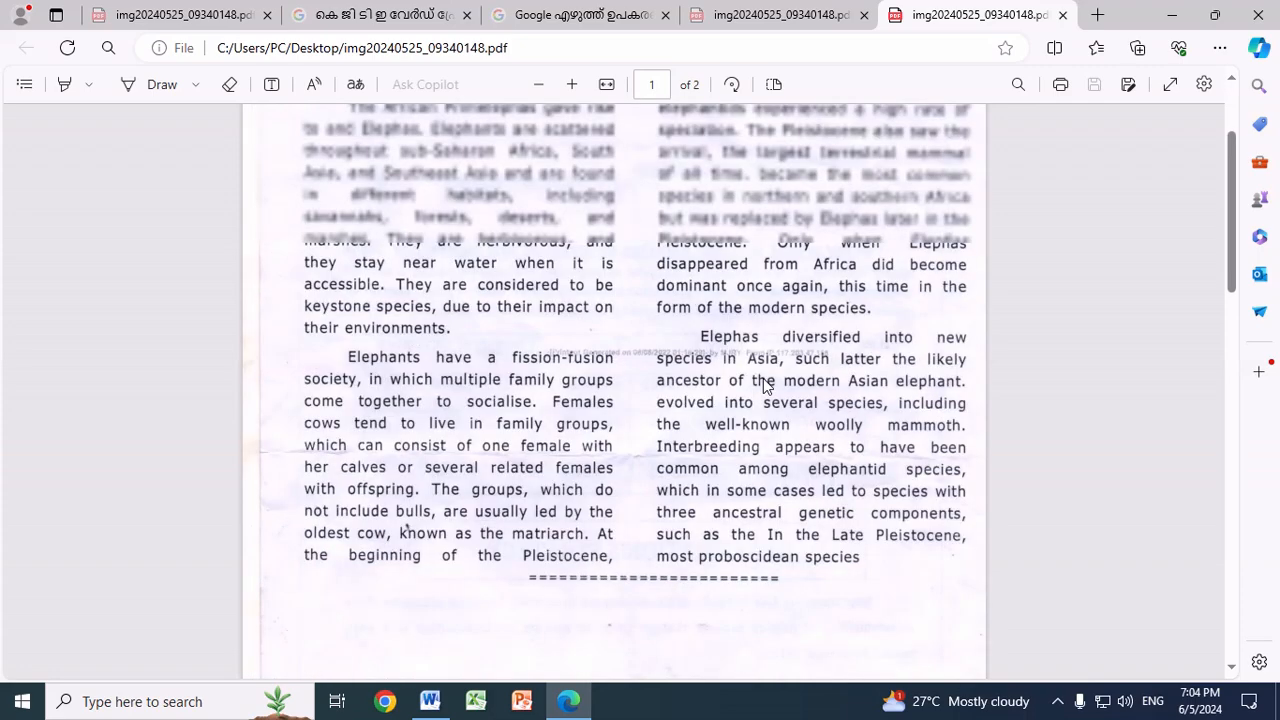
scroll(700, 370, "up", 3)
scroll(655, 362, "down", 6)
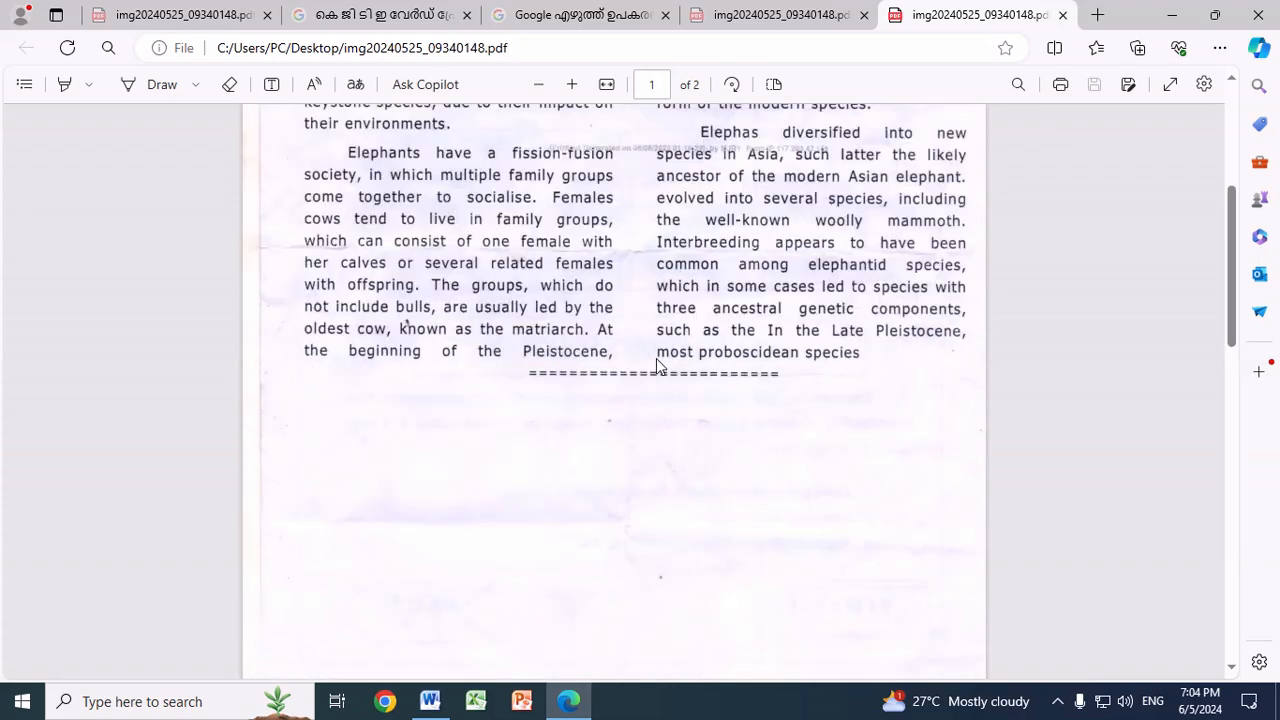
scroll(657, 364, "down", 5)
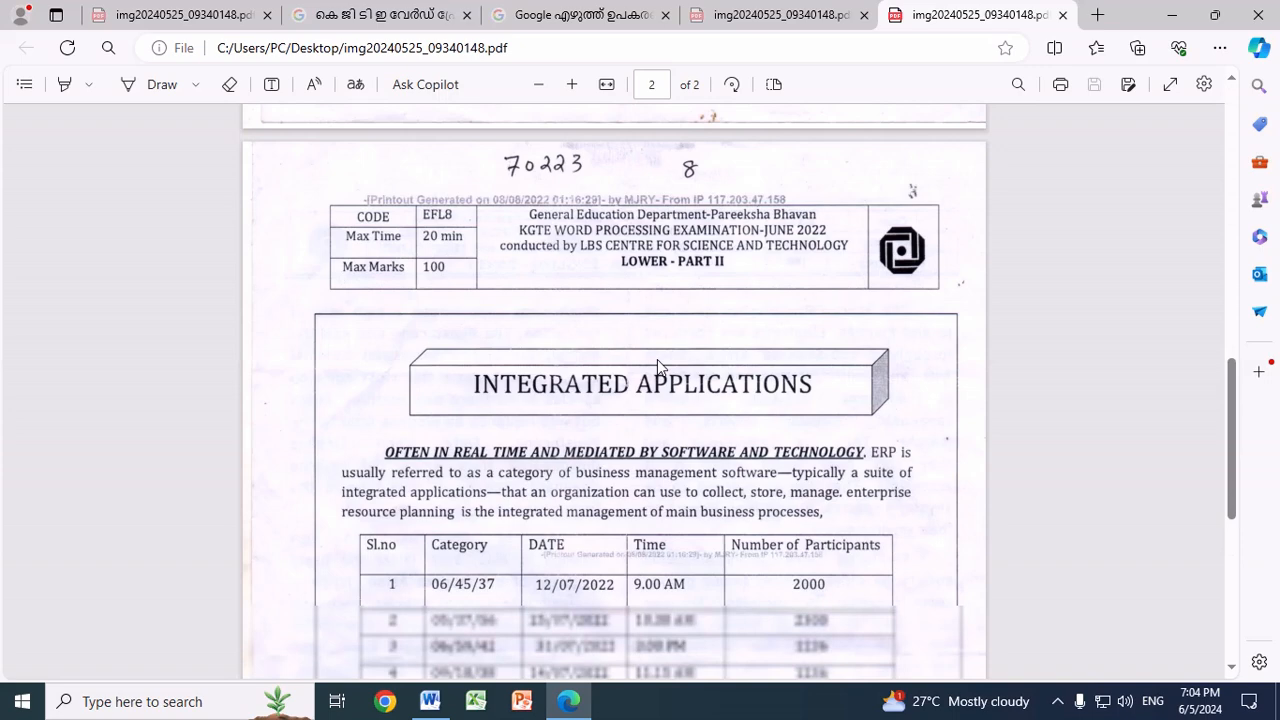
scroll(657, 359, "down", 9)
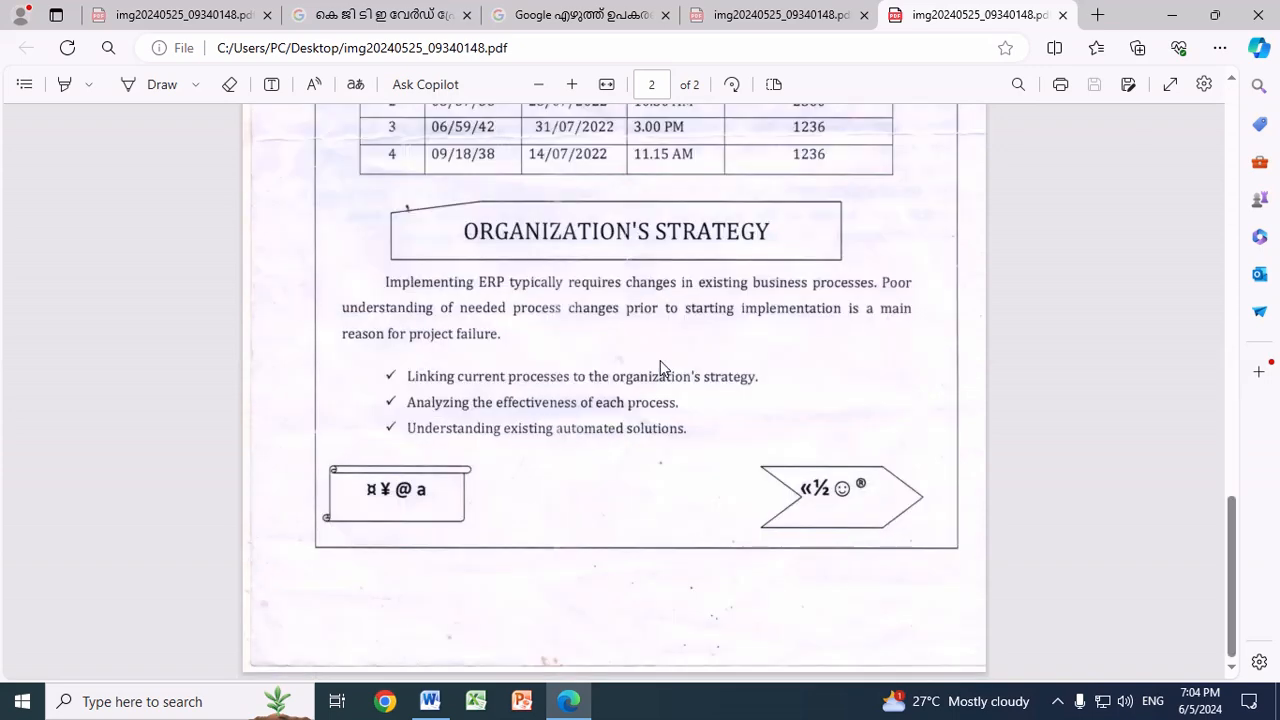
scroll(660, 365, "up", 14)
scroll(658, 362, "up", 2)
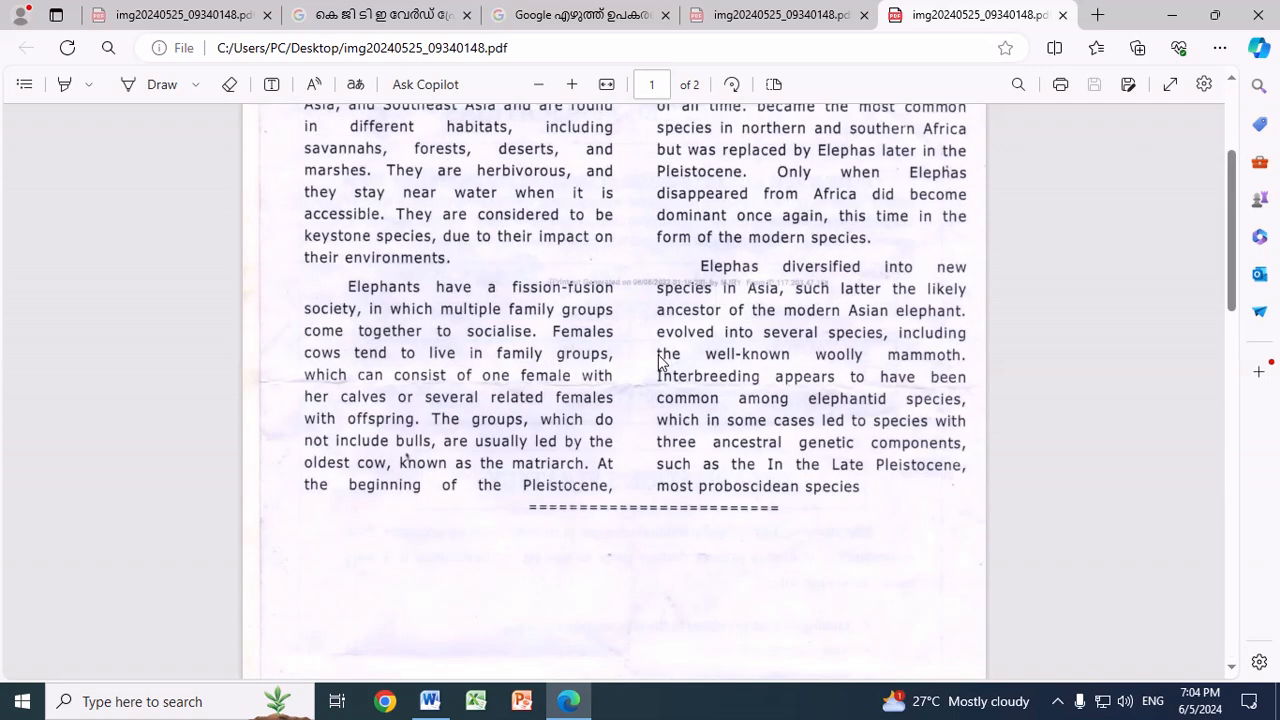